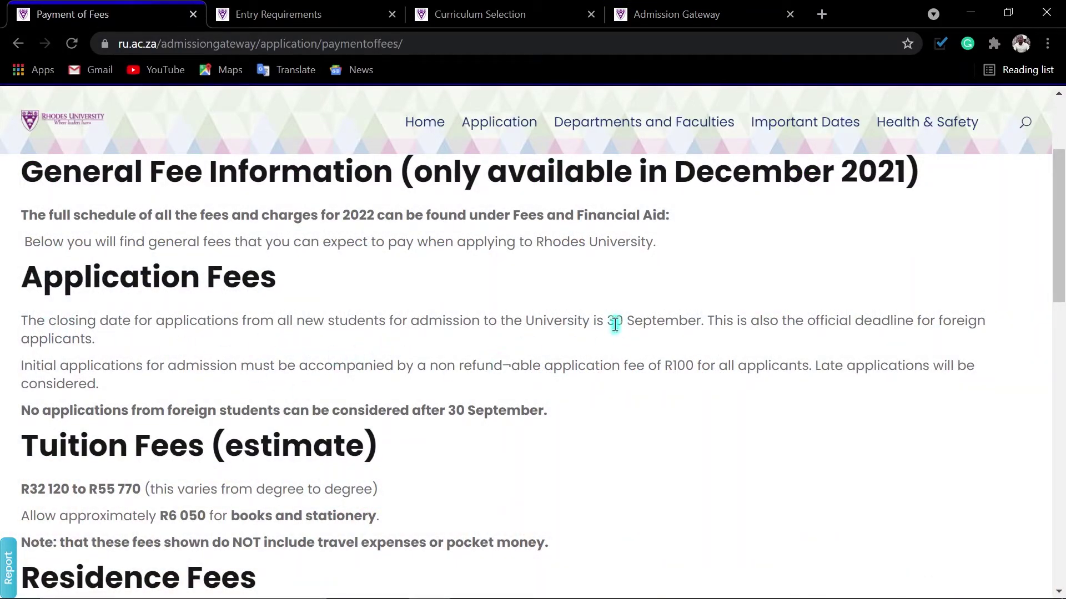
Highlight the 30 September closing date, the late-application note, the foreign-student rule and the R100 application fee.
left_click_drag(608, 320, 707, 321)
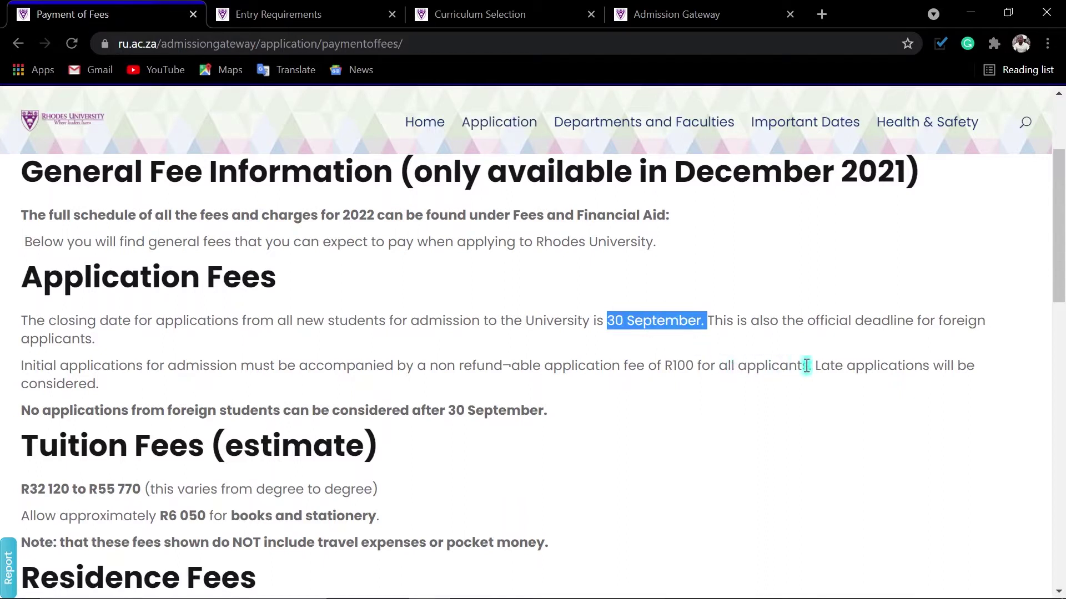
left_click_drag(814, 365, 984, 396)
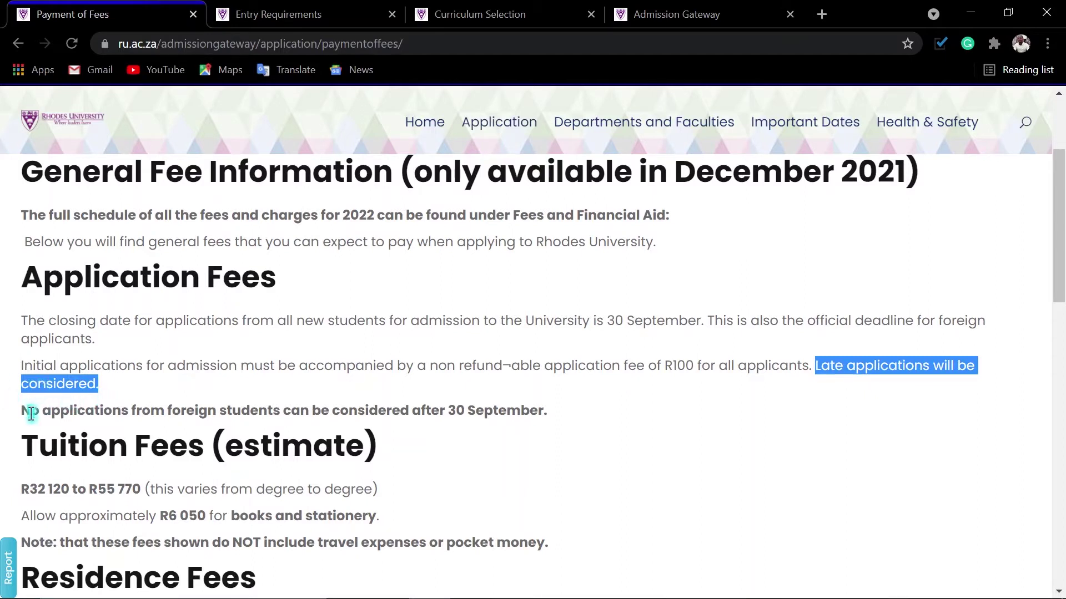
left_click_drag(24, 411, 537, 412)
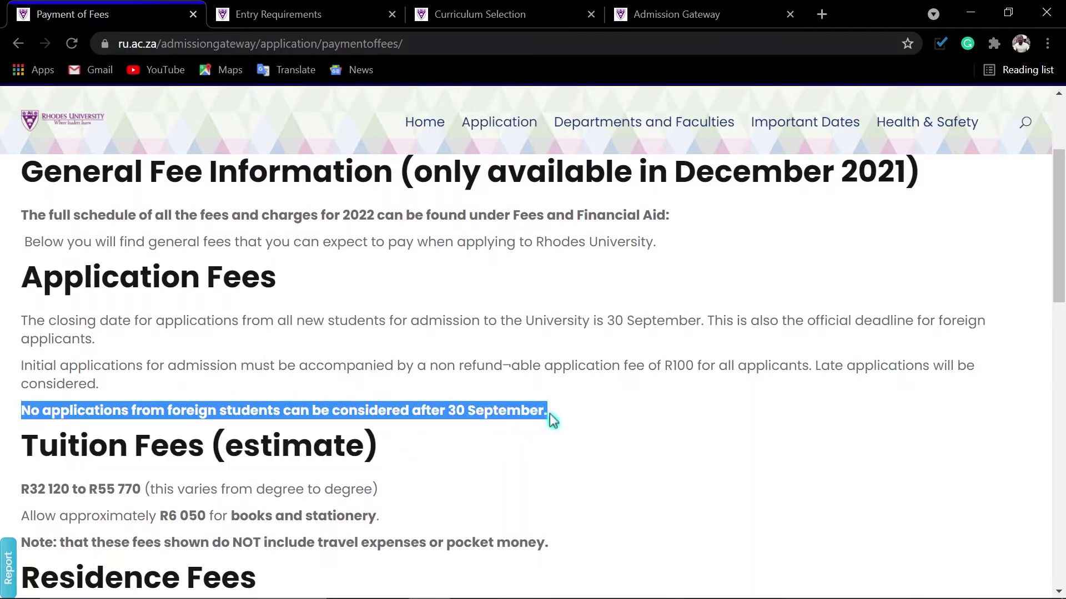
left_click(630, 423)
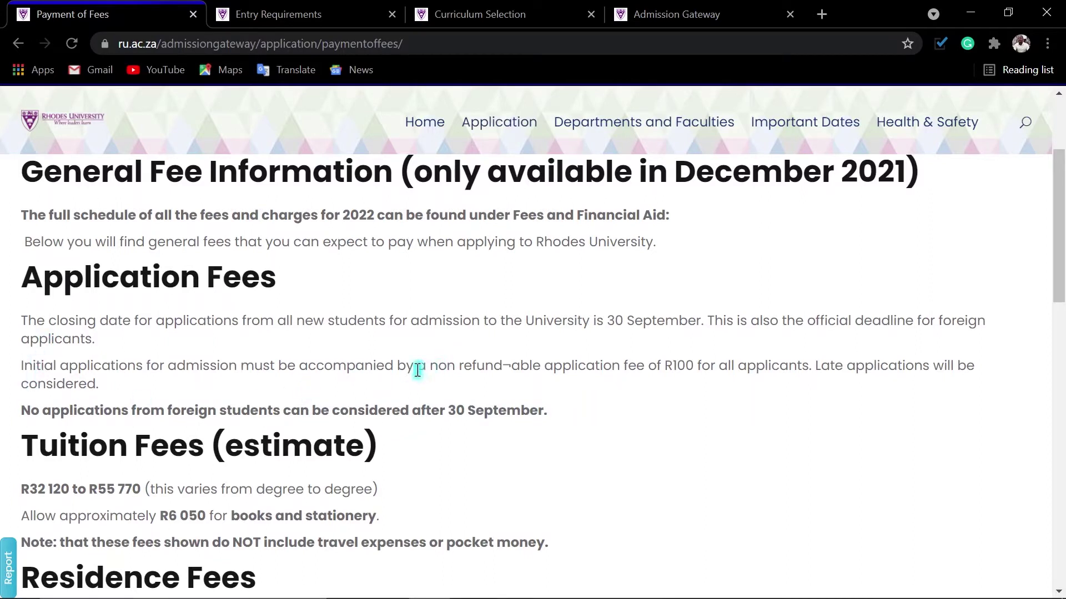
left_click_drag(432, 368, 697, 368)
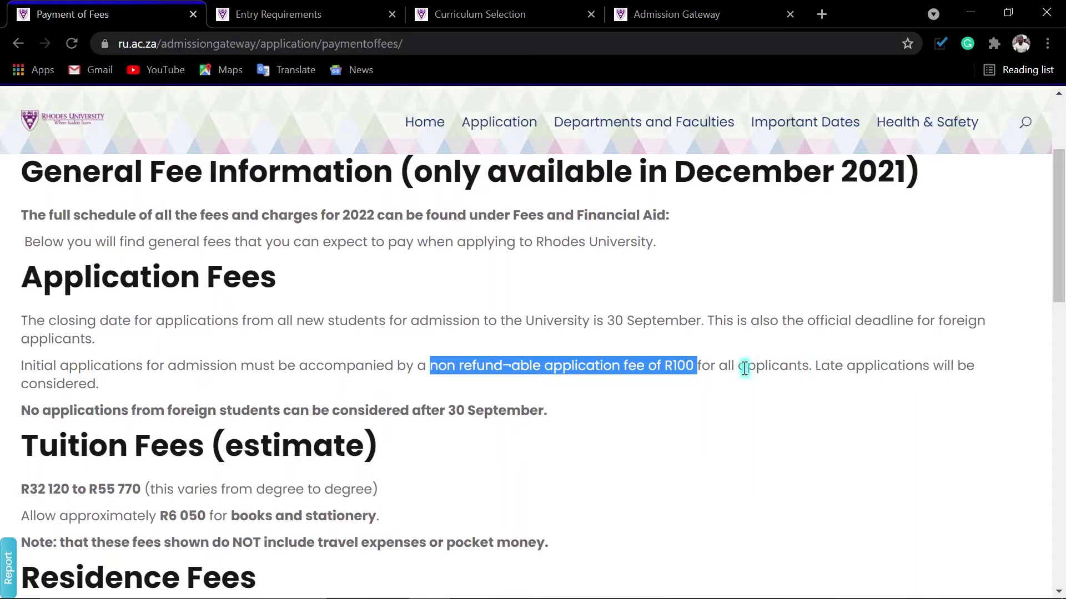
left_click_drag(738, 367, 804, 368)
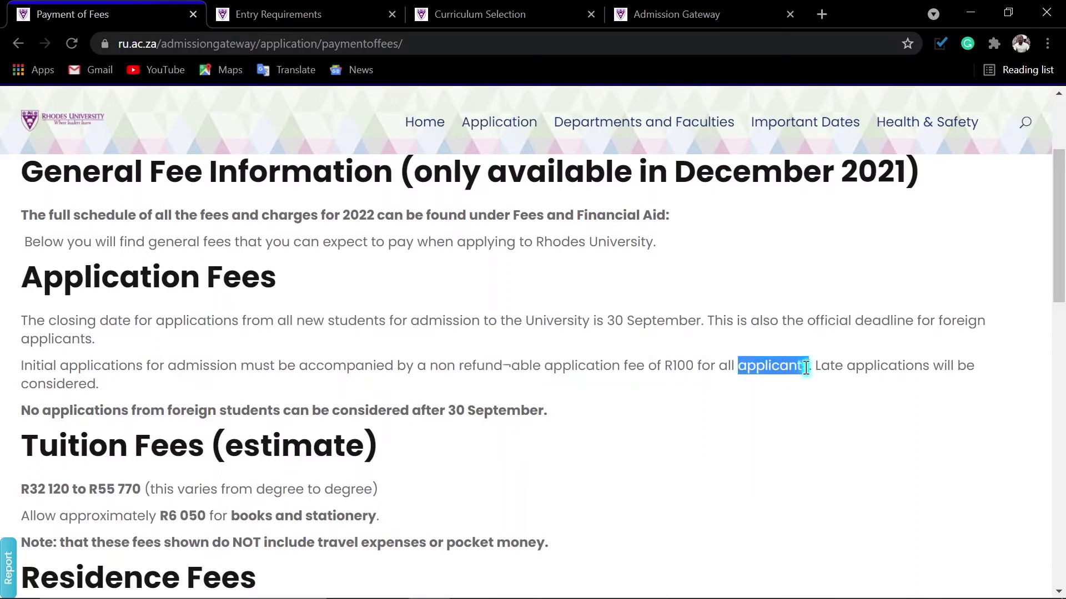
Review the residence fee range R57 200–R60 060 and the R1 000.00 residence deposit.
scroll(438, 444, "down", 1)
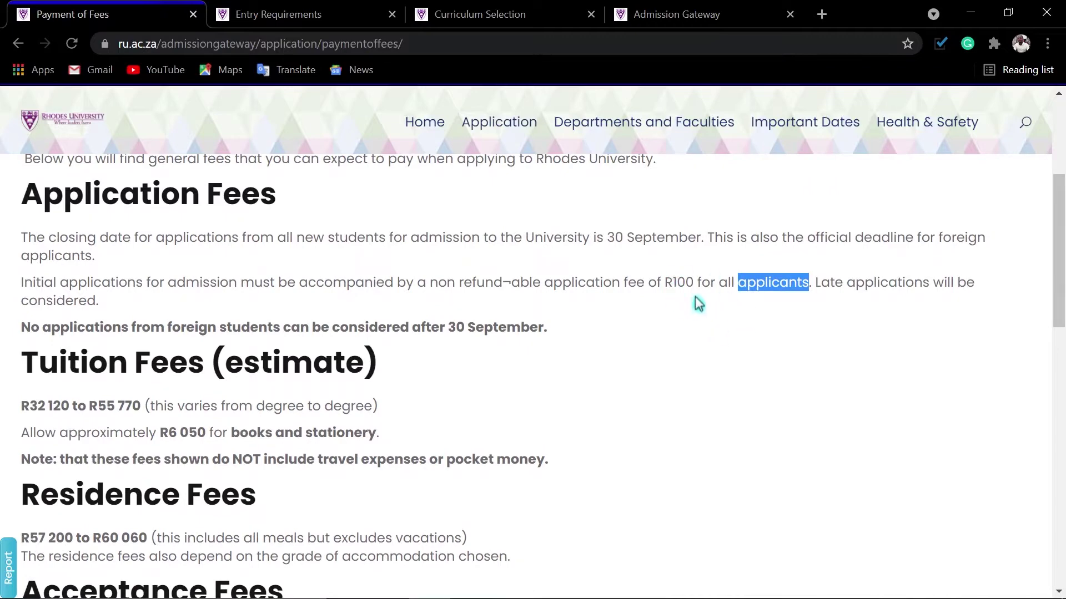
scroll(635, 363, "down", 1)
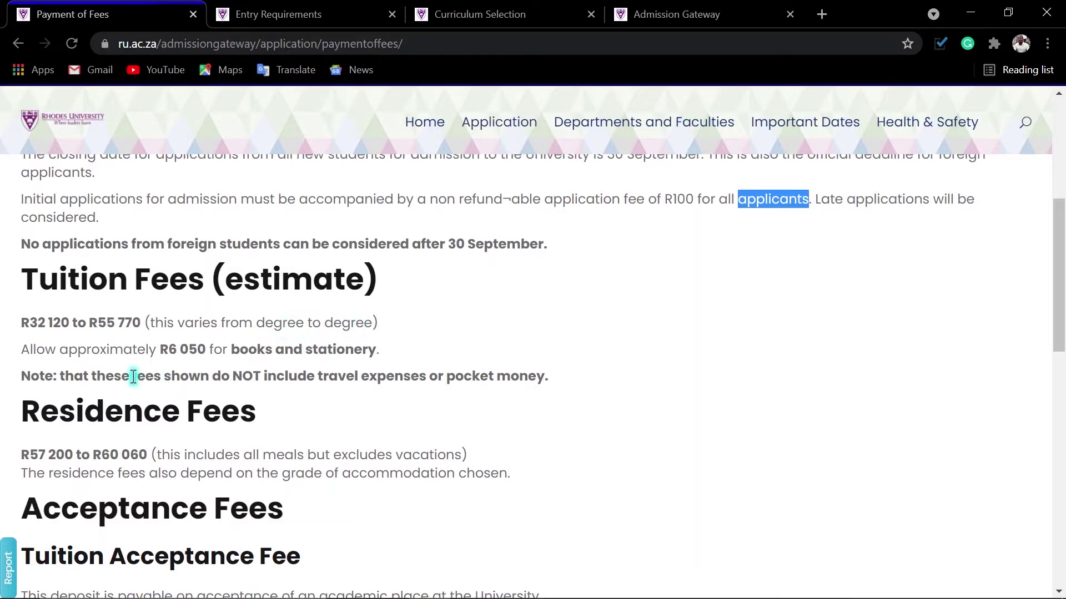
scroll(50, 353, "down", 1)
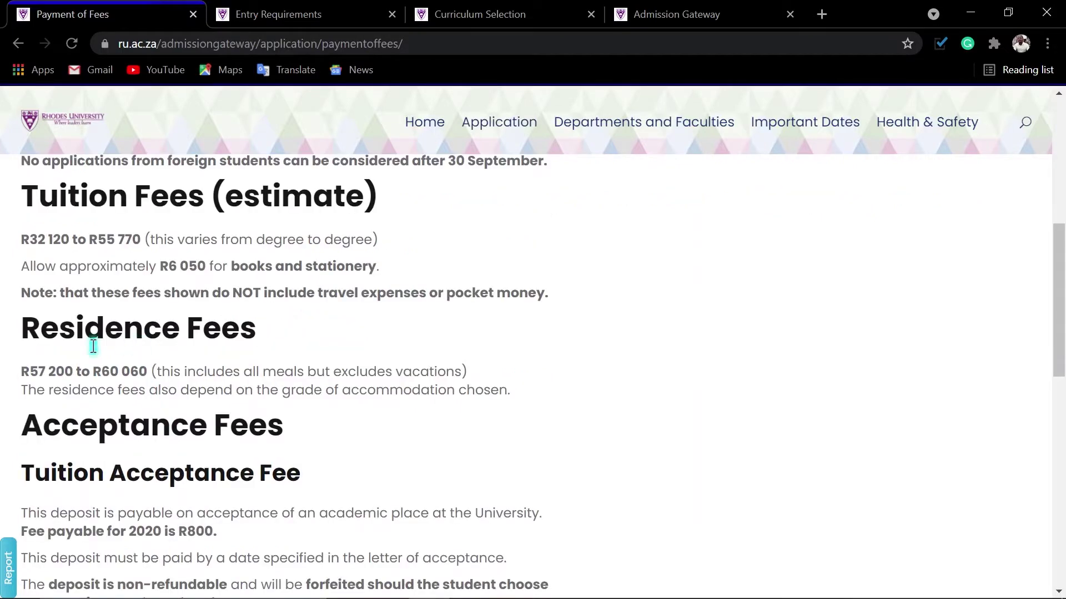
left_click_drag(23, 367, 146, 374)
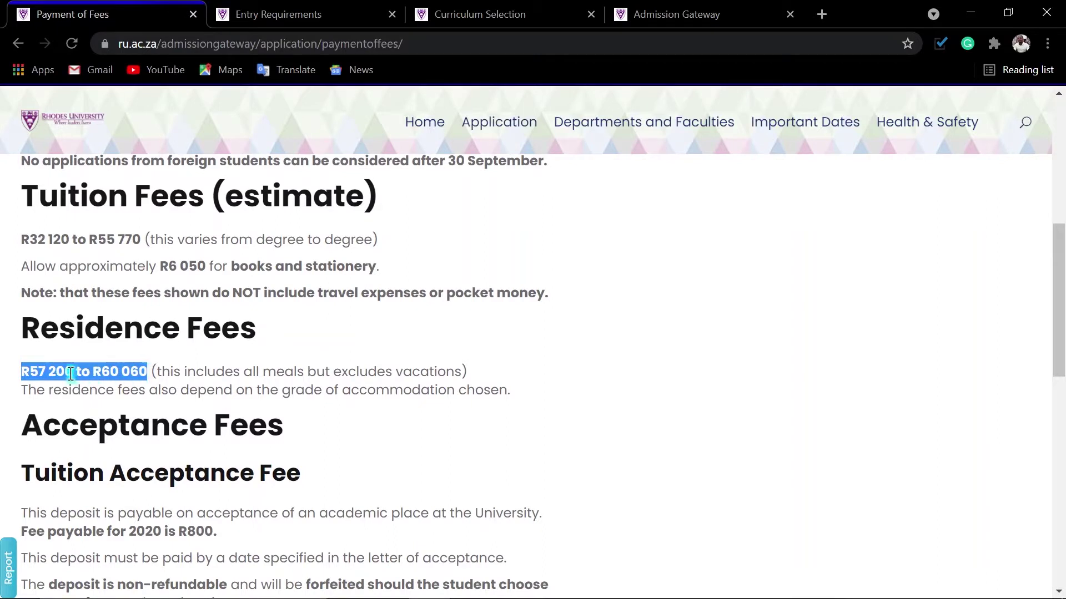
left_click(53, 372)
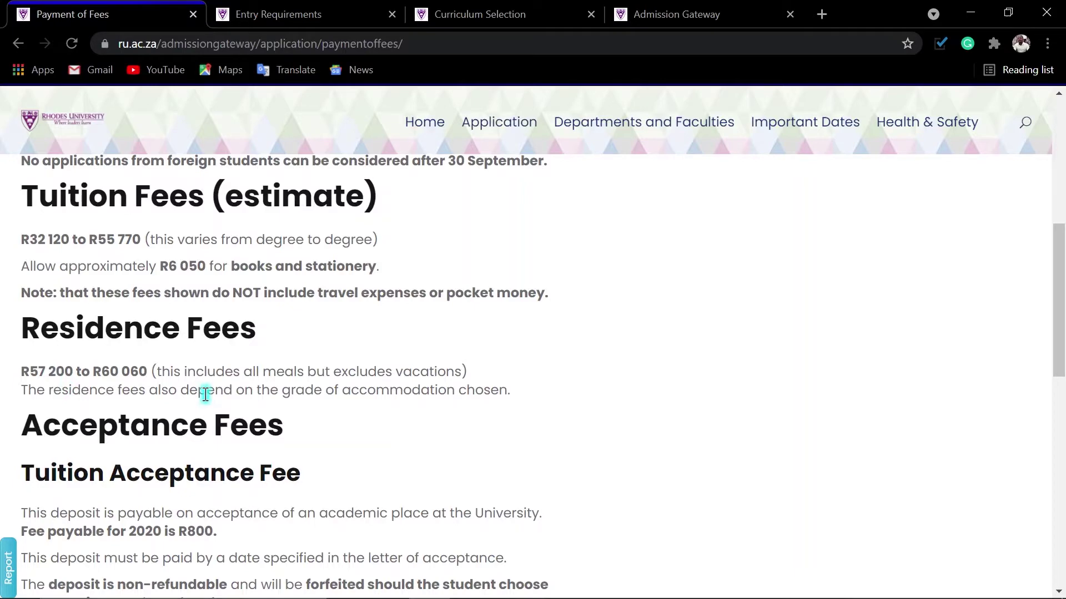
scroll(203, 403, "down", 4)
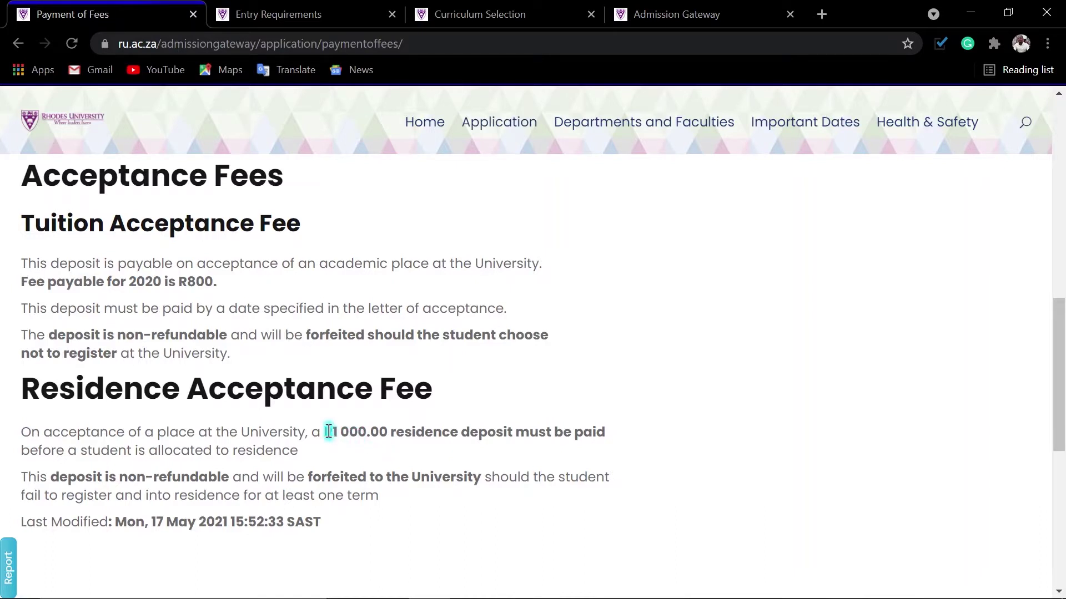
left_click_drag(329, 431, 407, 433)
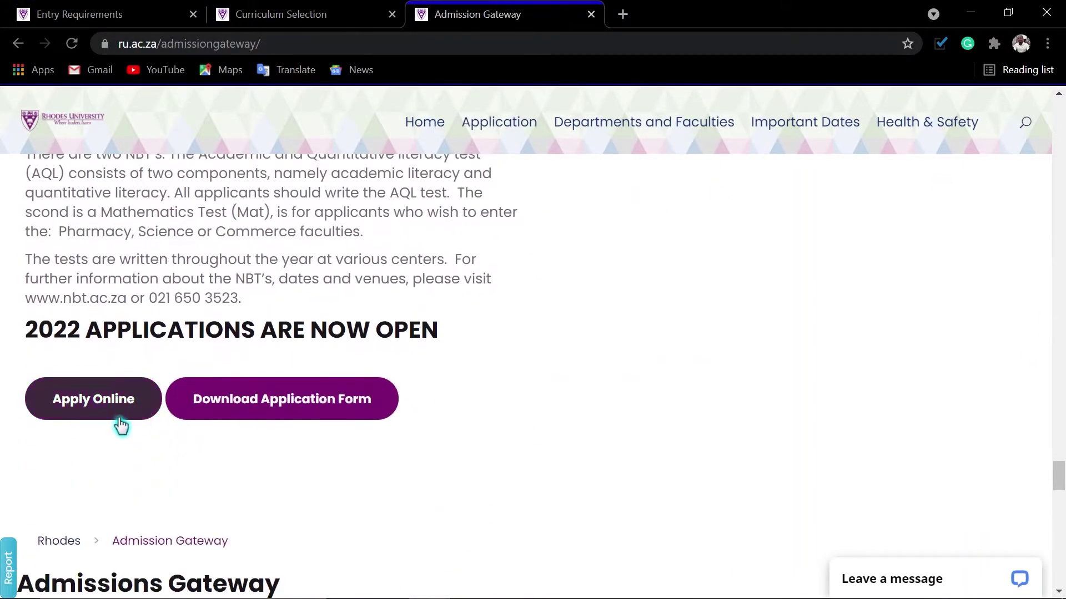
Open the undergraduate application form PDF at page width and scroll to page 8's banking details.
left_click(302, 410)
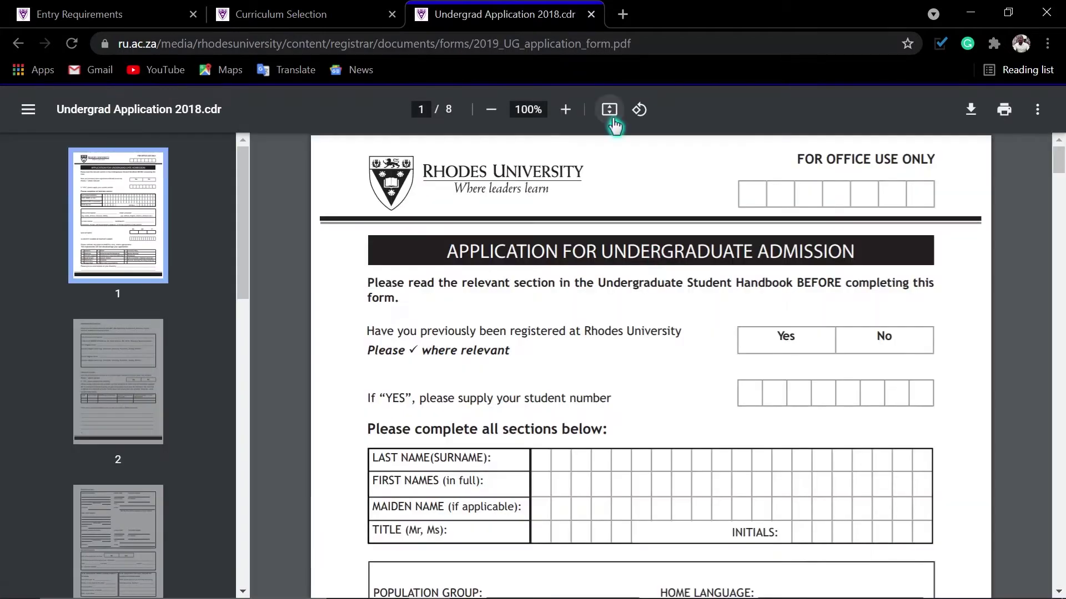
left_click(609, 110)
left_click(609, 110)
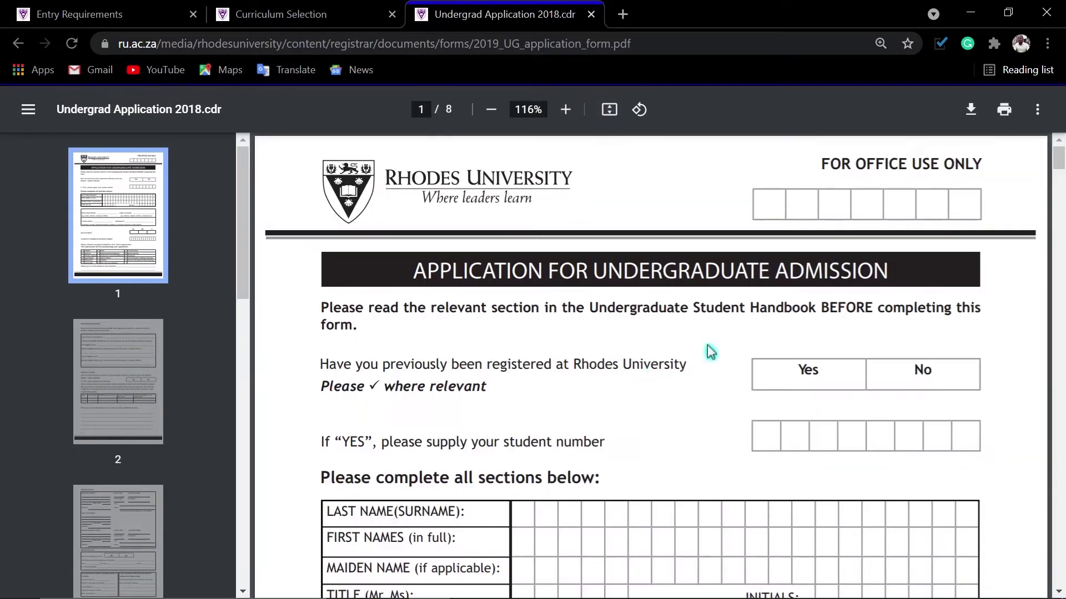
scroll(548, 355, "down", 3)
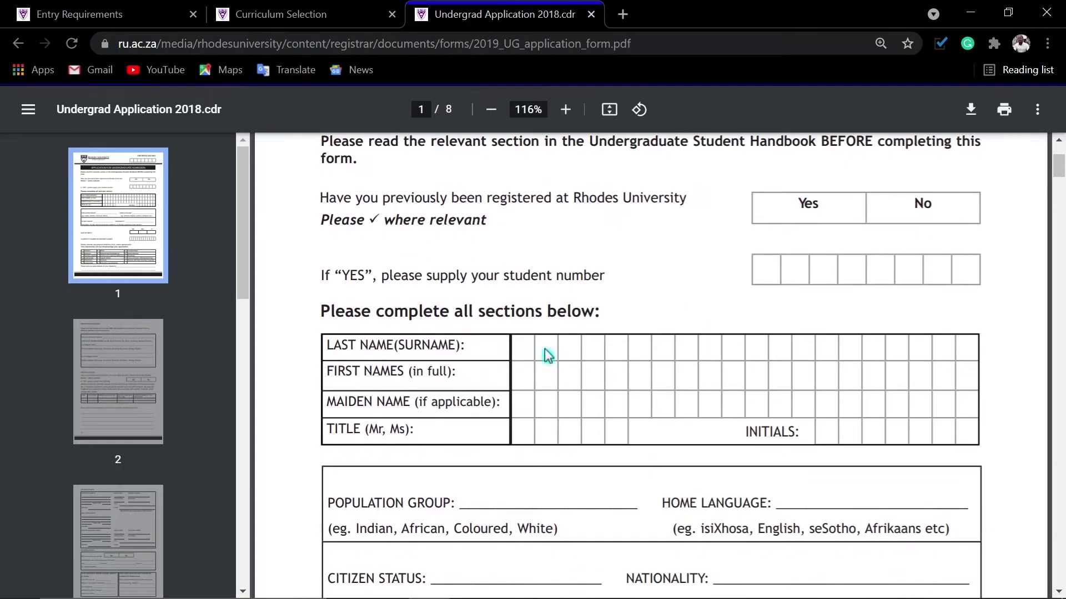
scroll(661, 406, "down", 20)
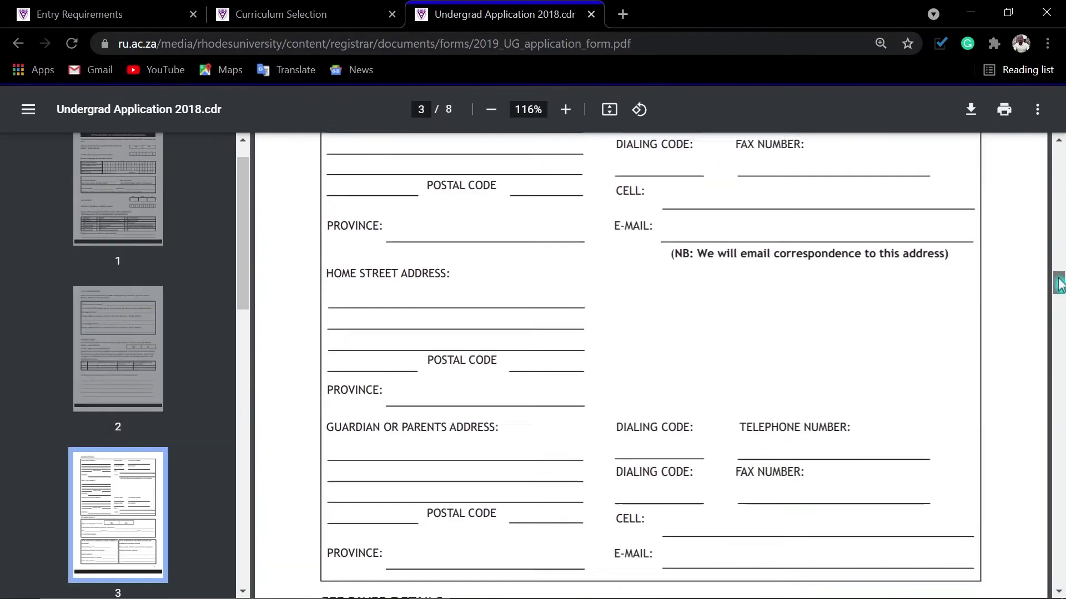
left_click_drag(1059, 283, 1061, 580)
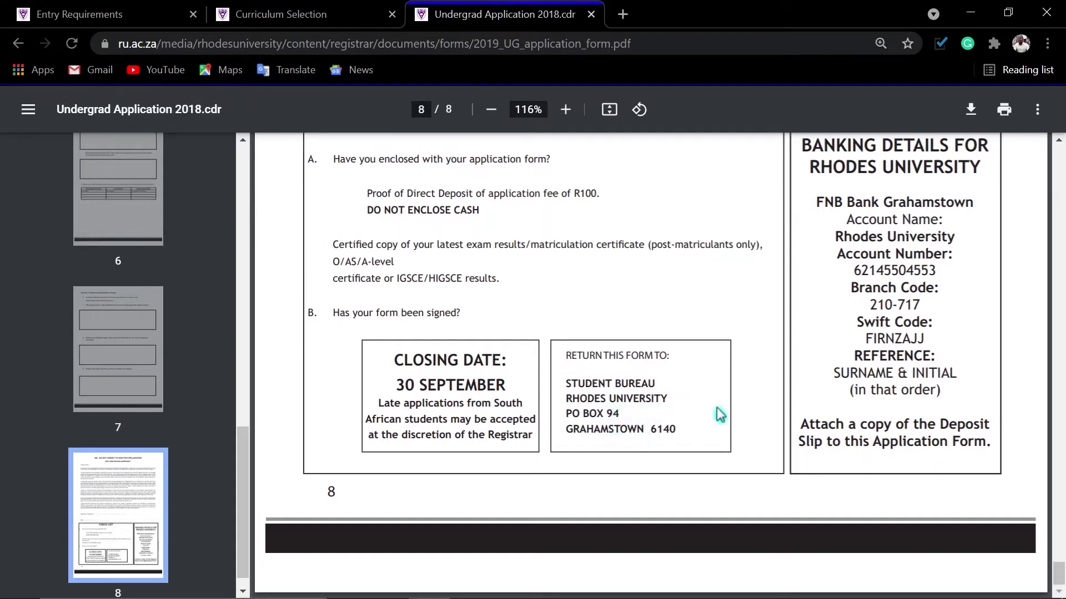
scroll(720, 414, "up", 3)
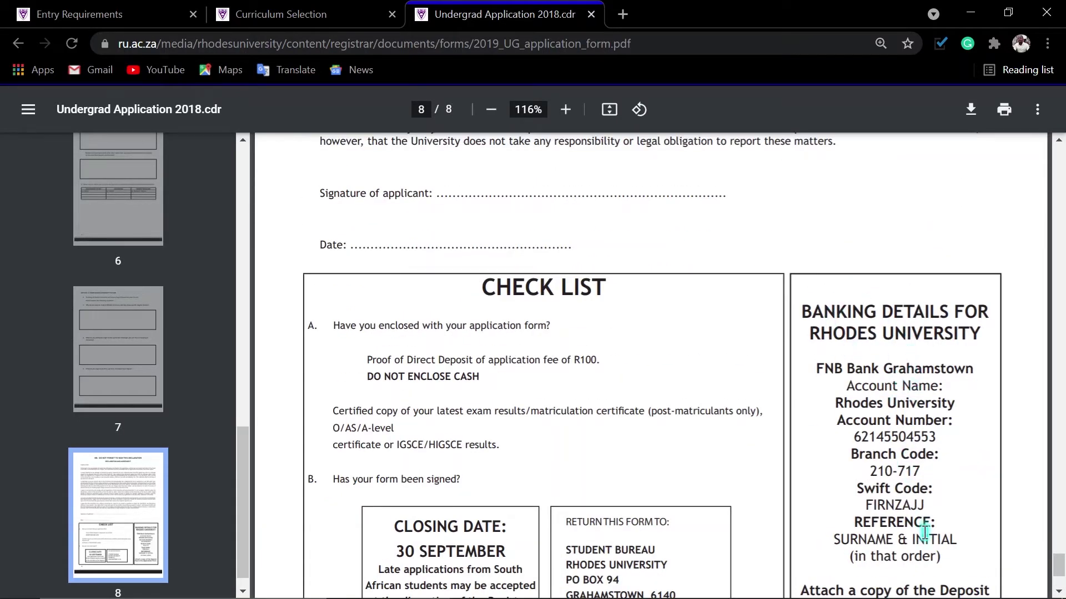
scroll(927, 520, "down", 2)
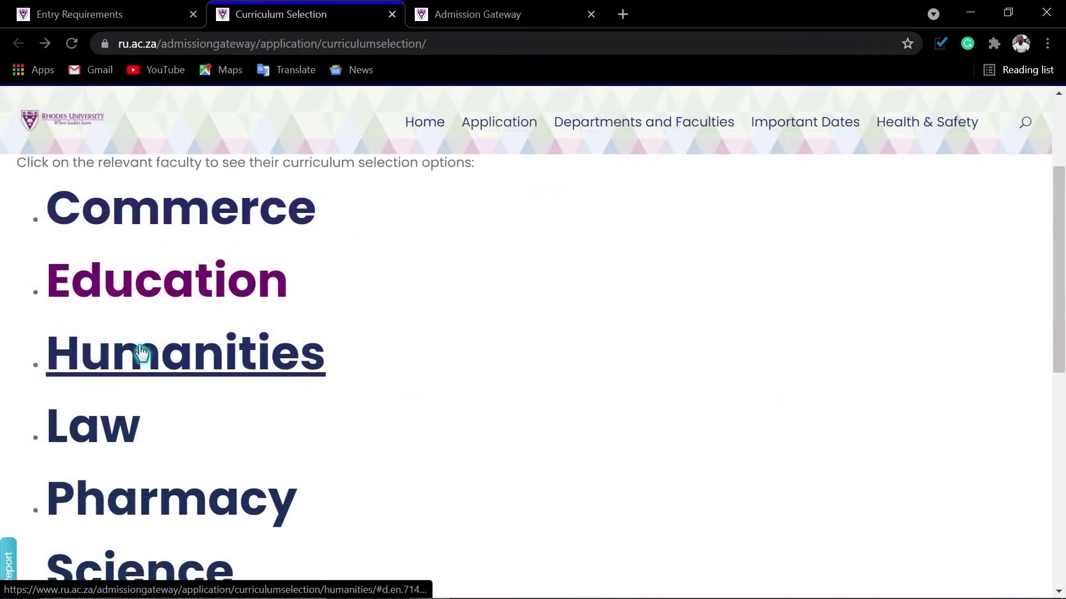
Open the Science faculty page from the Curriculum Selection list.
scroll(117, 409, "down", 1)
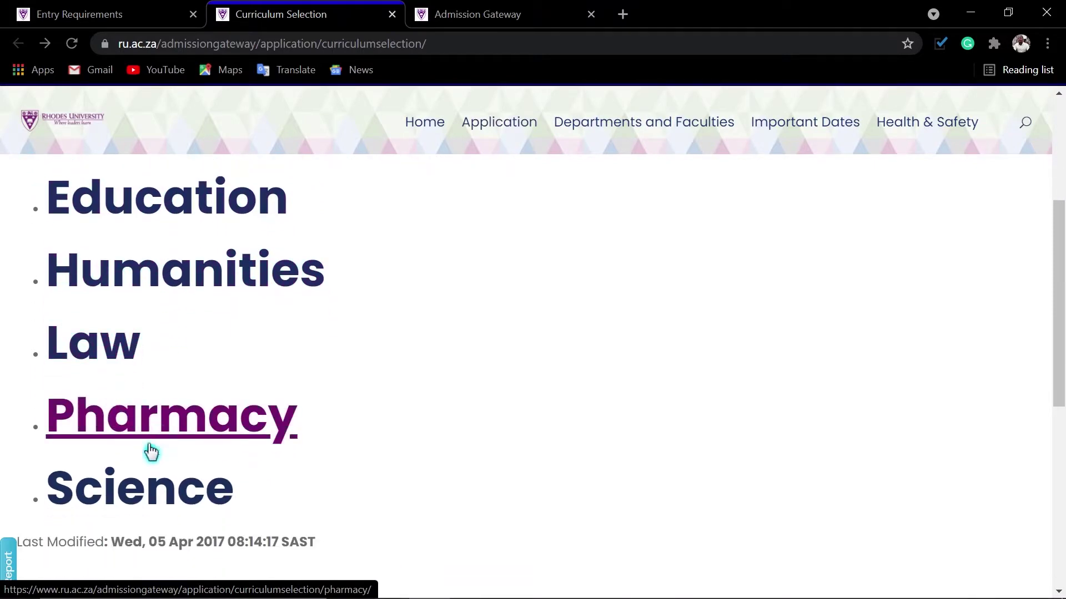
scroll(136, 490, "down", 1)
scroll(303, 400, "up", 2)
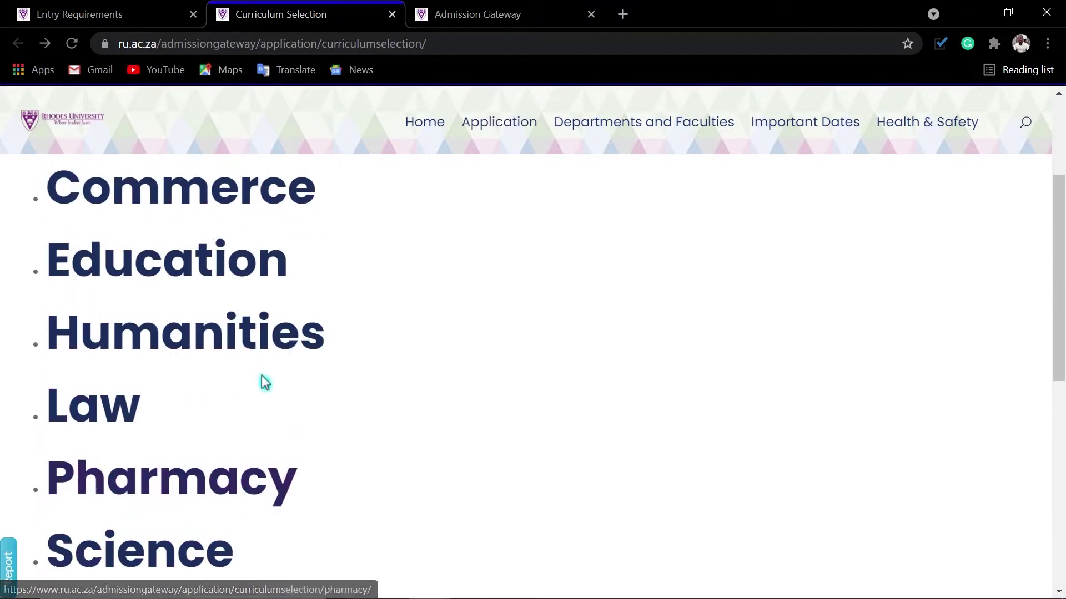
scroll(188, 394, "down", 2)
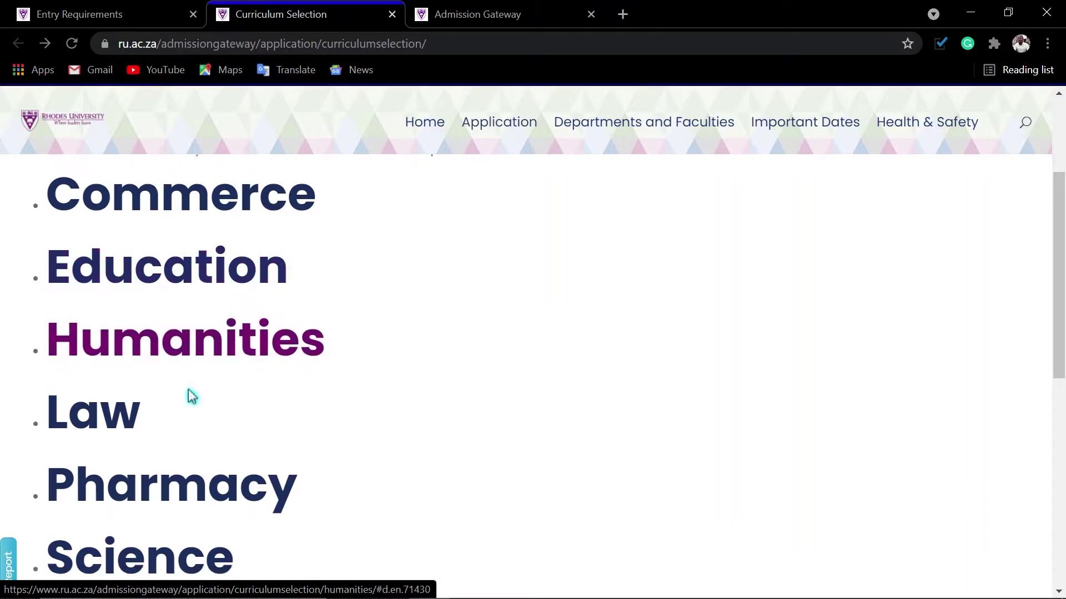
left_click(160, 417)
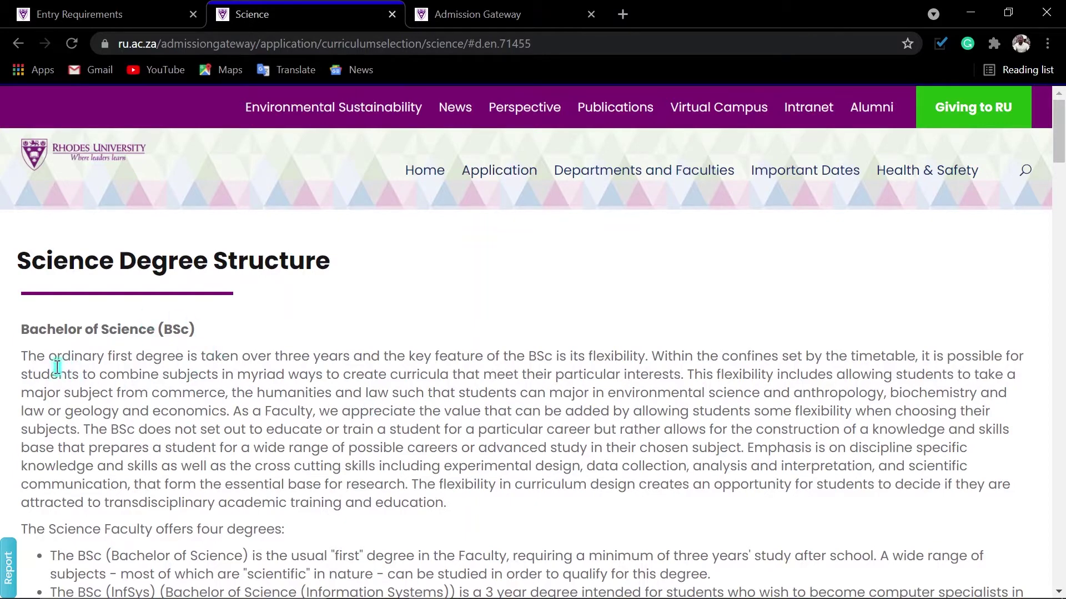
Highlight the degrees intro, the BSc, InfSys's 3-year duration and SofDev's 4-year duration.
scroll(491, 464, "down", 5)
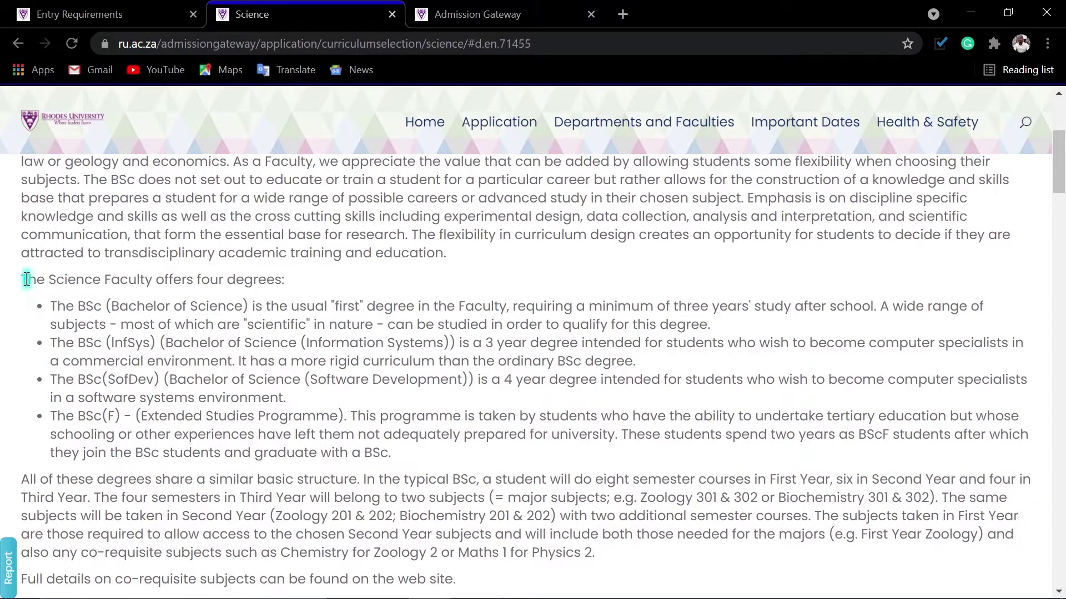
left_click_drag(21, 278, 205, 286)
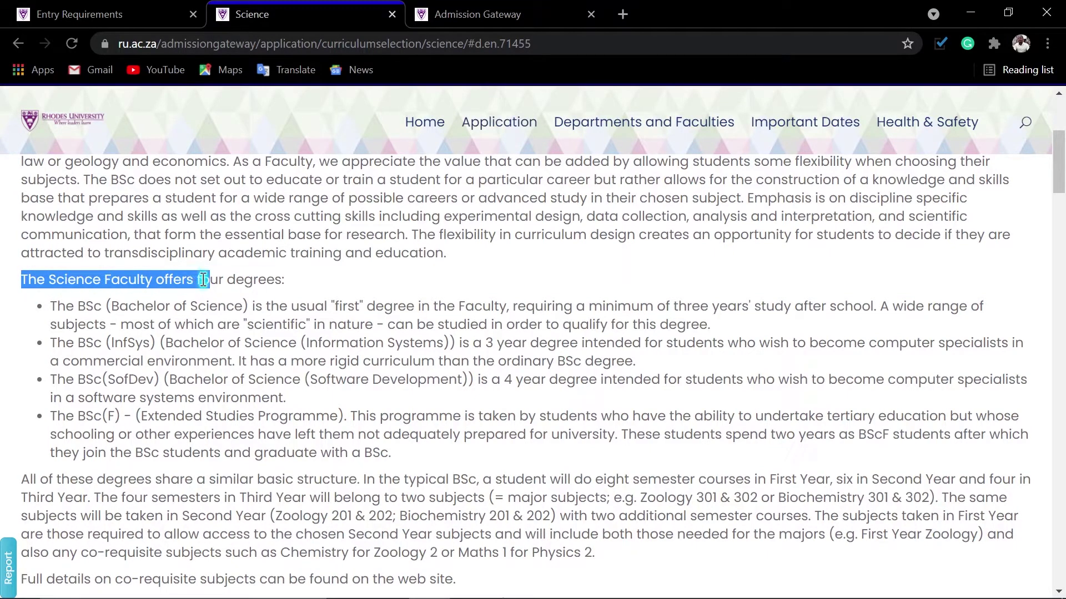
left_click(294, 282)
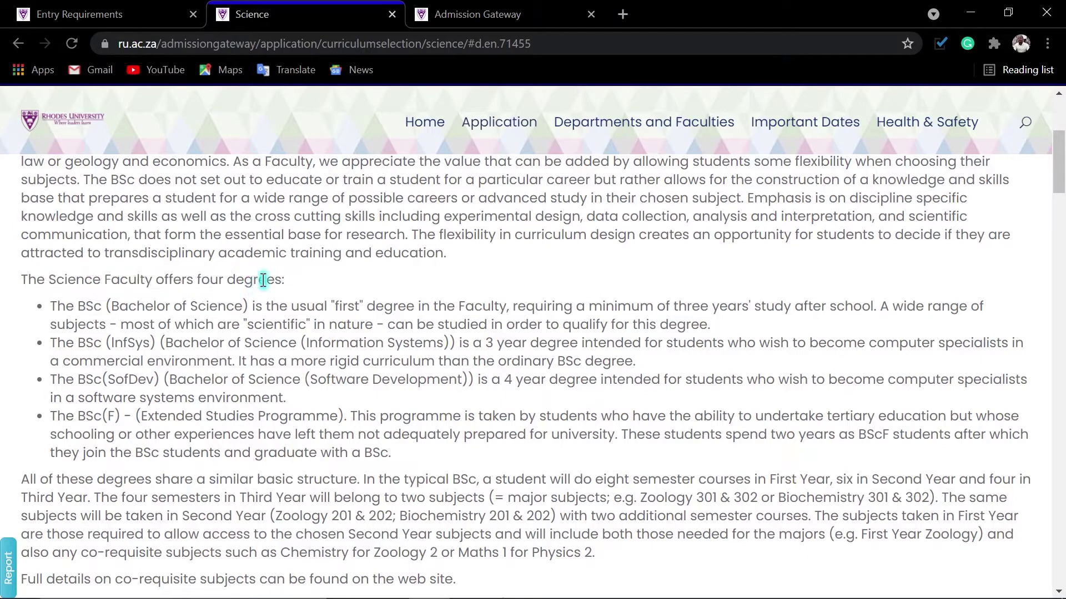
left_click_drag(48, 308, 112, 307)
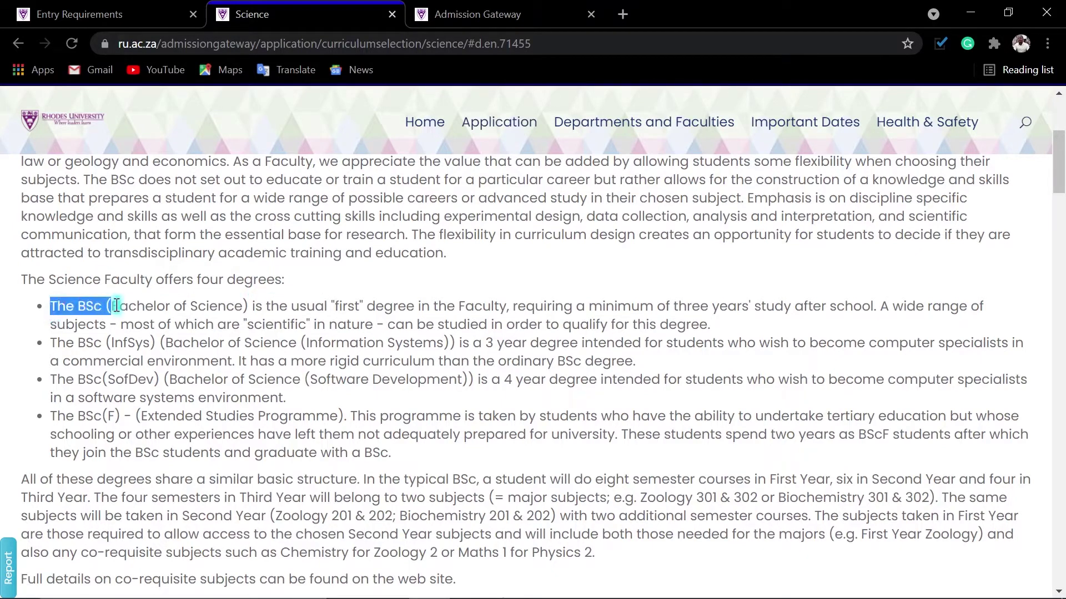
left_click(197, 306)
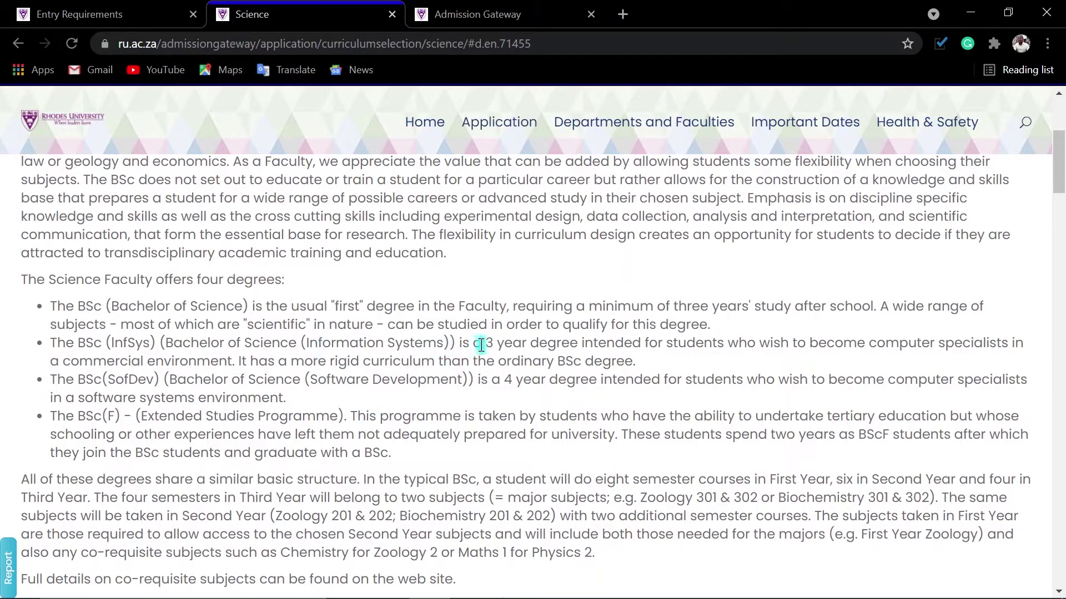
left_click_drag(485, 345, 590, 348)
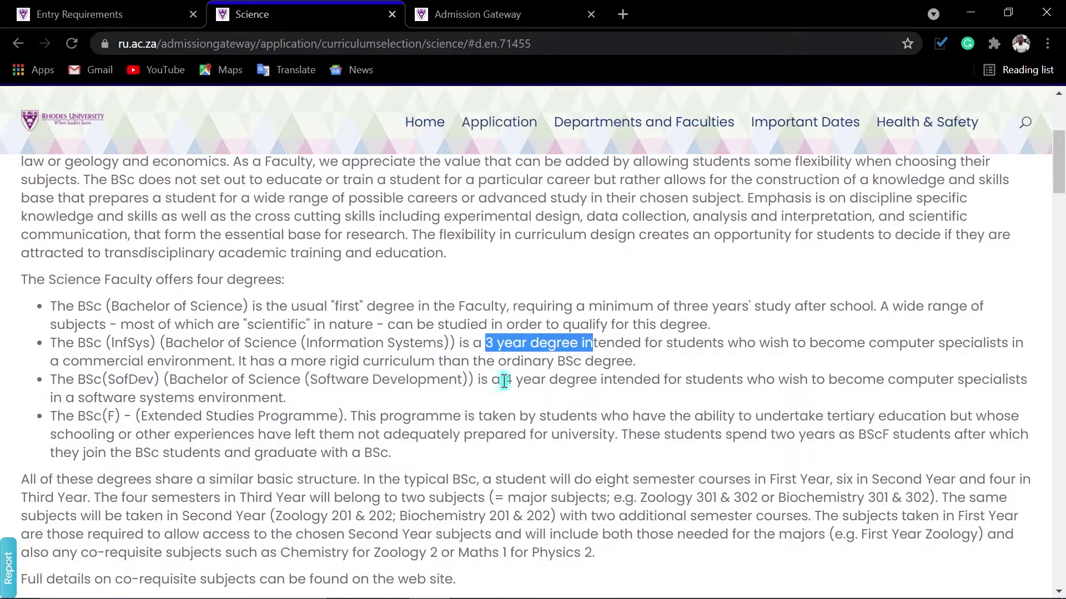
left_click_drag(503, 382, 583, 381)
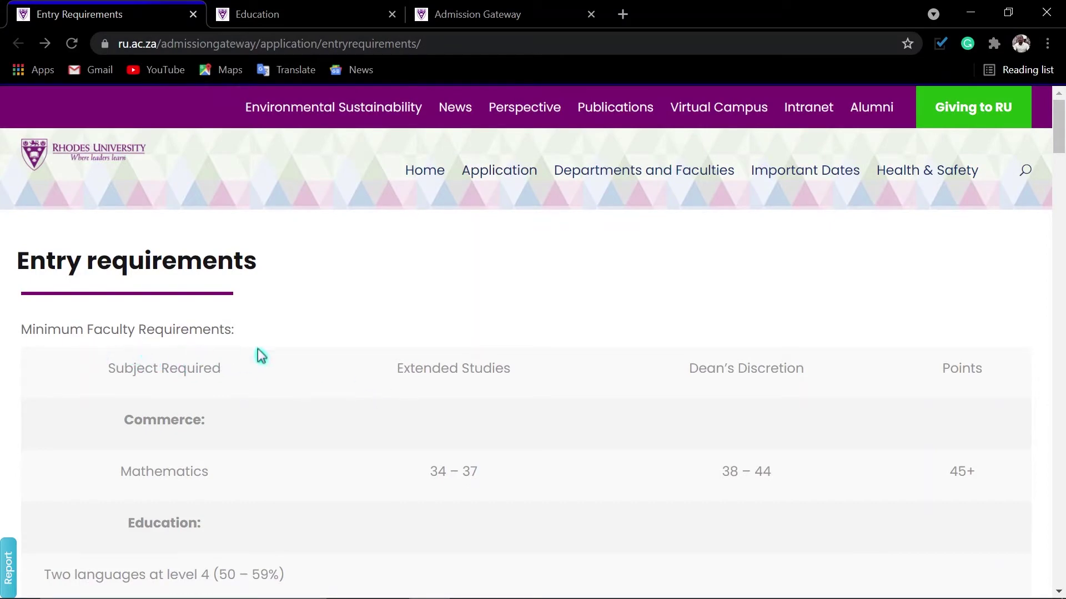
Highlight the 45+ Commerce and 40+ minimum points requirements.
scroll(155, 391, "down", 3)
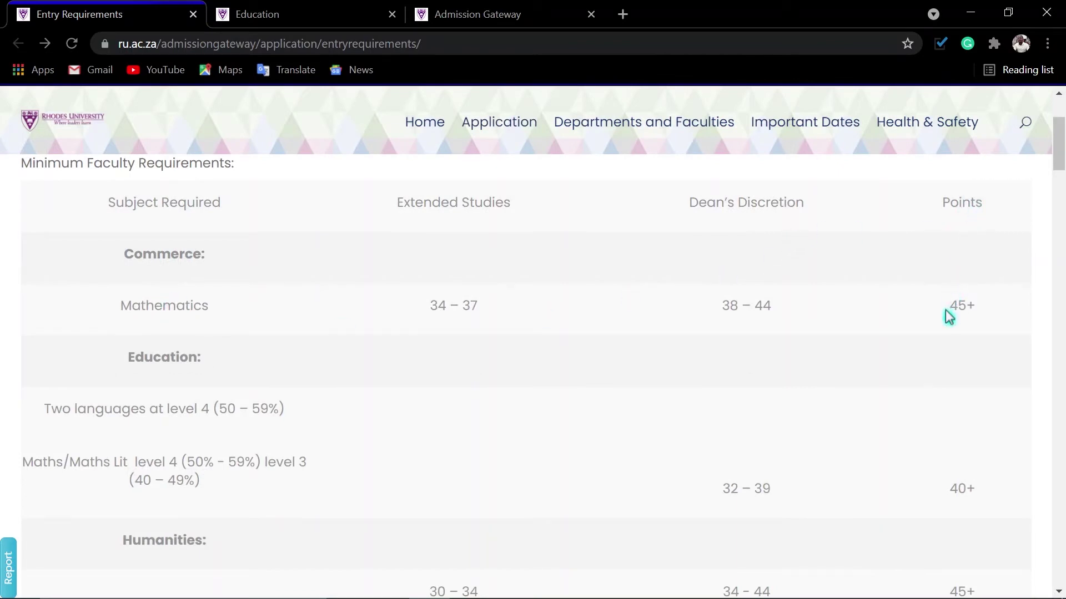
left_click_drag(950, 303, 988, 310)
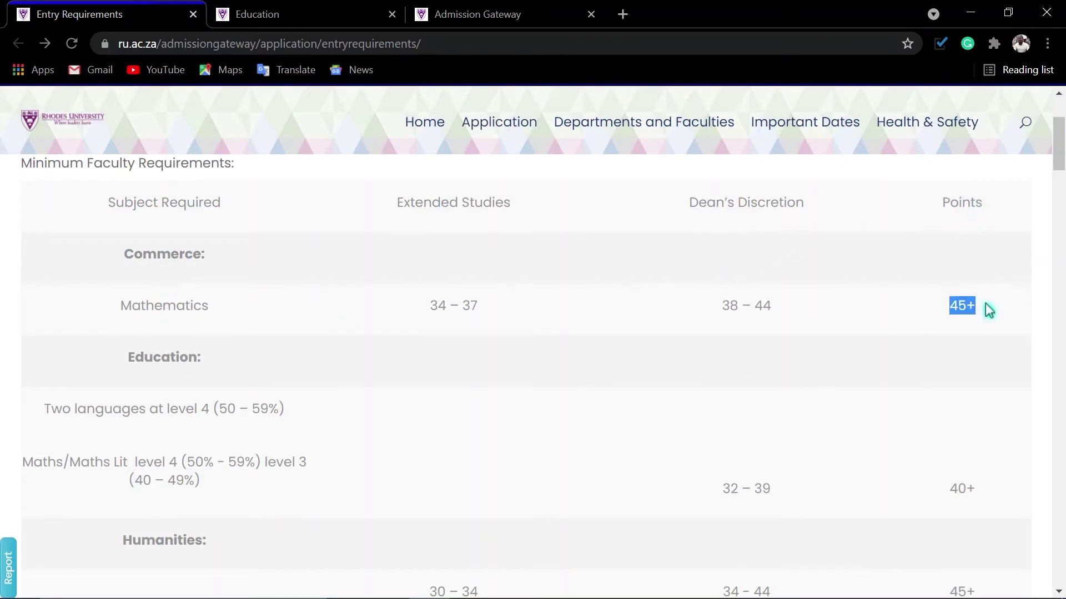
scroll(102, 403, "down", 1)
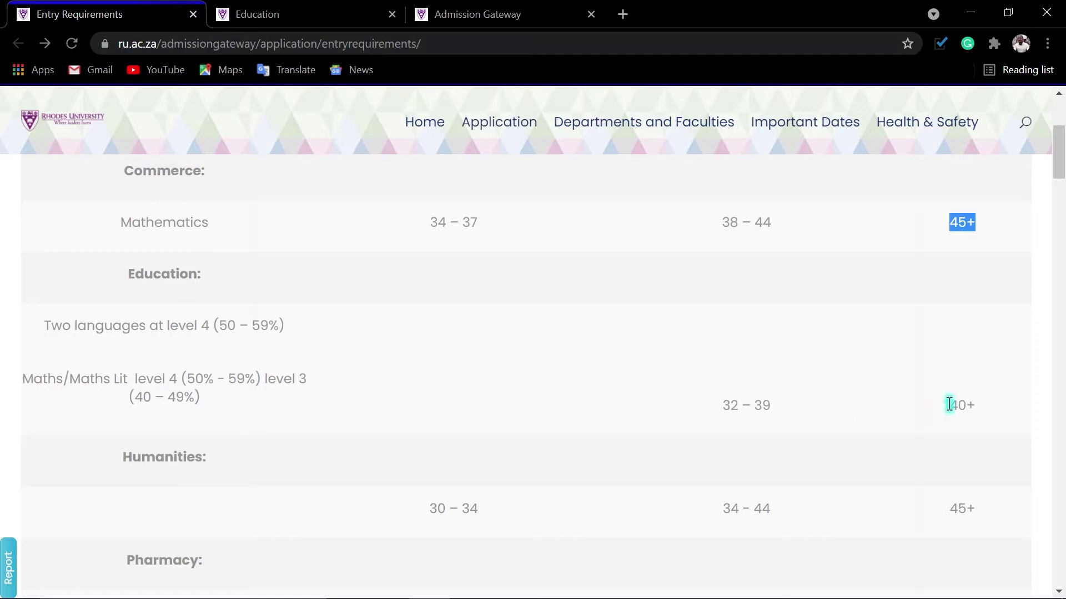
left_click_drag(949, 404, 1023, 414)
Scroll to the APS example and highlight the 78% English Home Language mark.
scroll(915, 417, "down", 3)
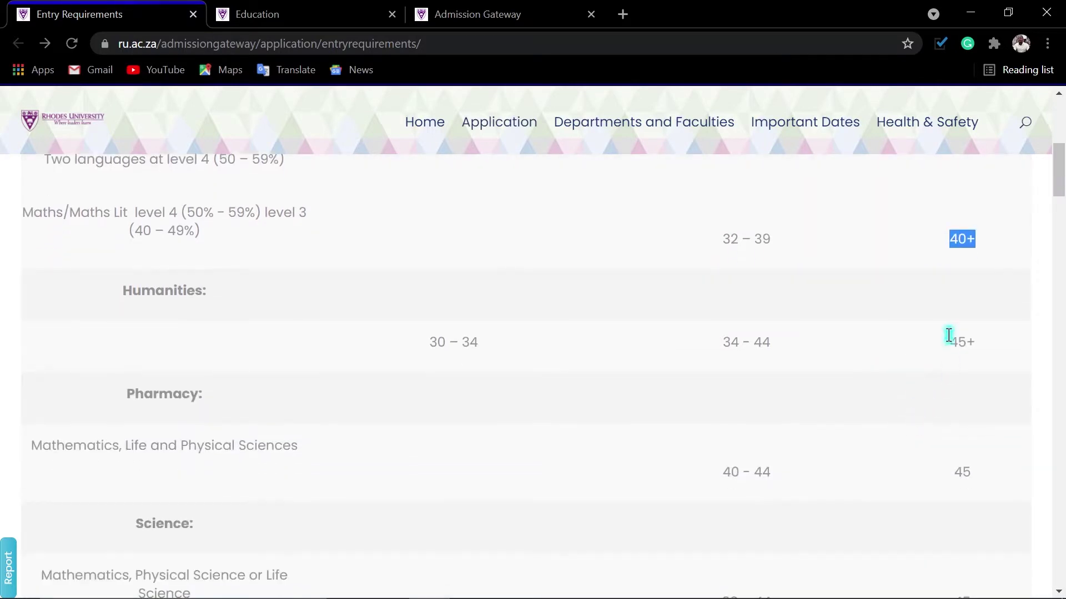
scroll(158, 364, "down", 3)
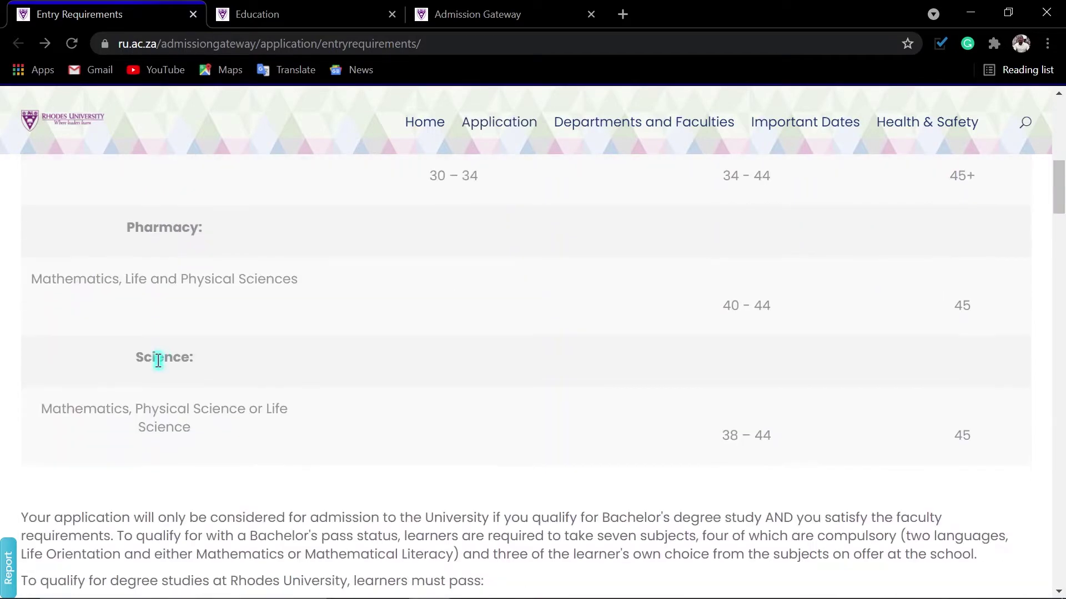
scroll(178, 362, "down", 3)
scroll(178, 362, "down", 14)
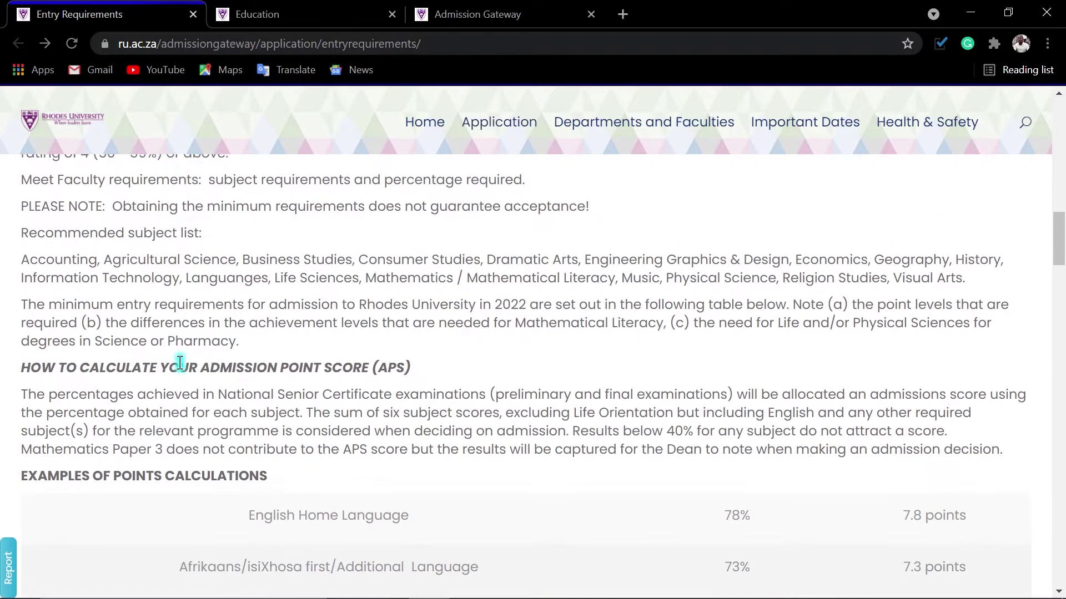
scroll(183, 366, "up", 2)
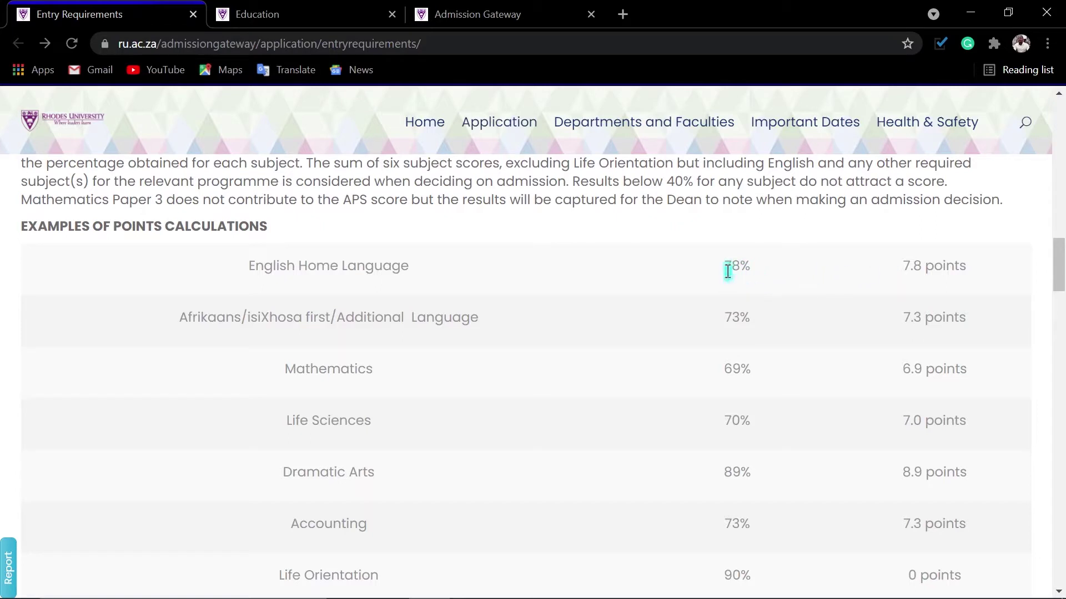
left_click_drag(726, 266, 780, 273)
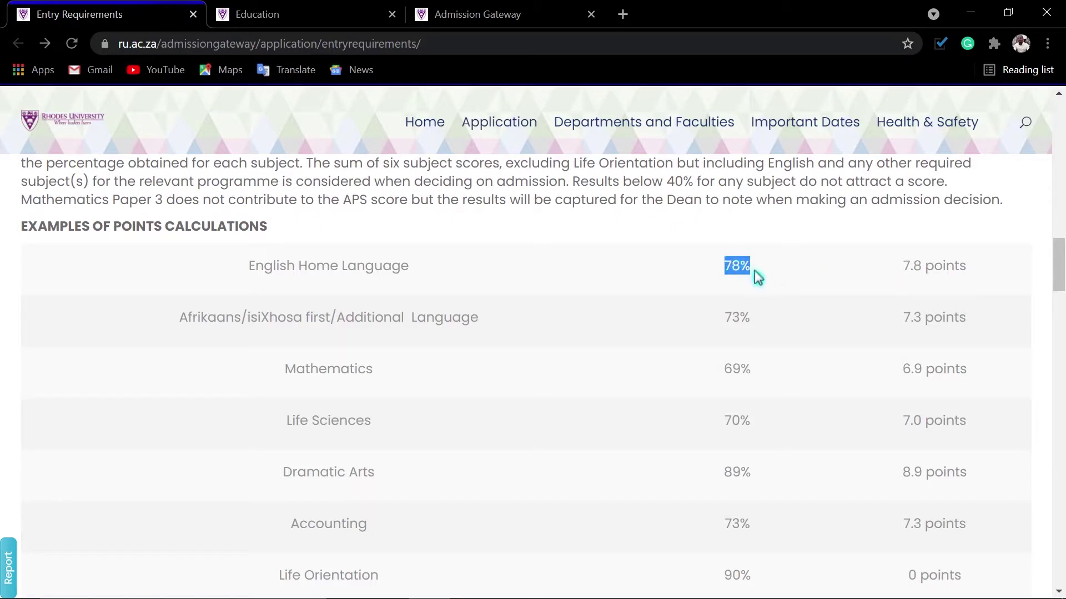
left_click(782, 276)
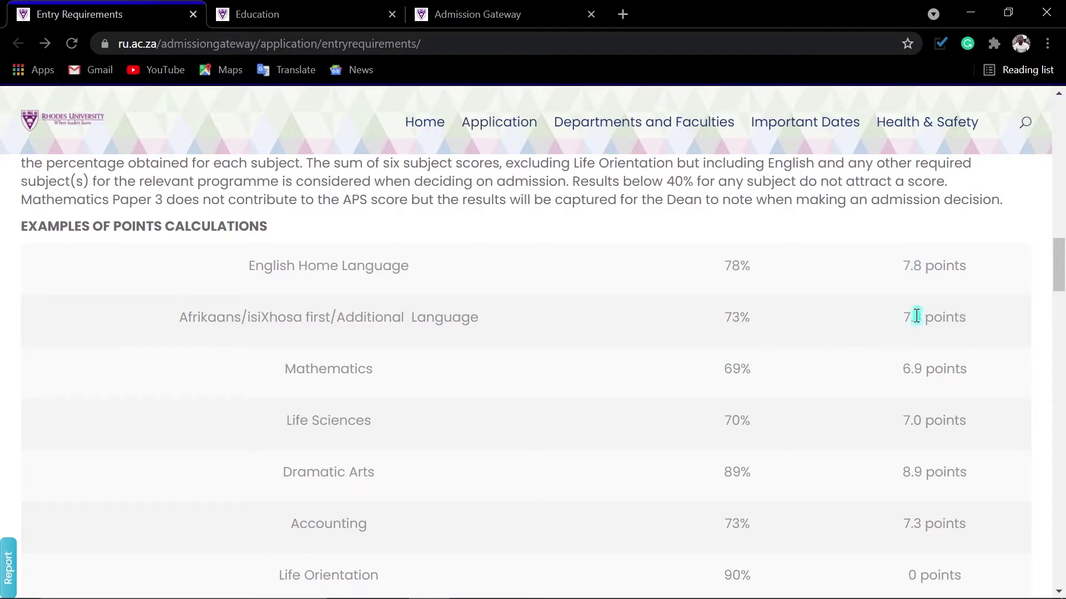
Highlight the example's 45.2 total points and bring up the Windows Start menu.
scroll(916, 317, "down", 3)
scroll(913, 352, "down", 2)
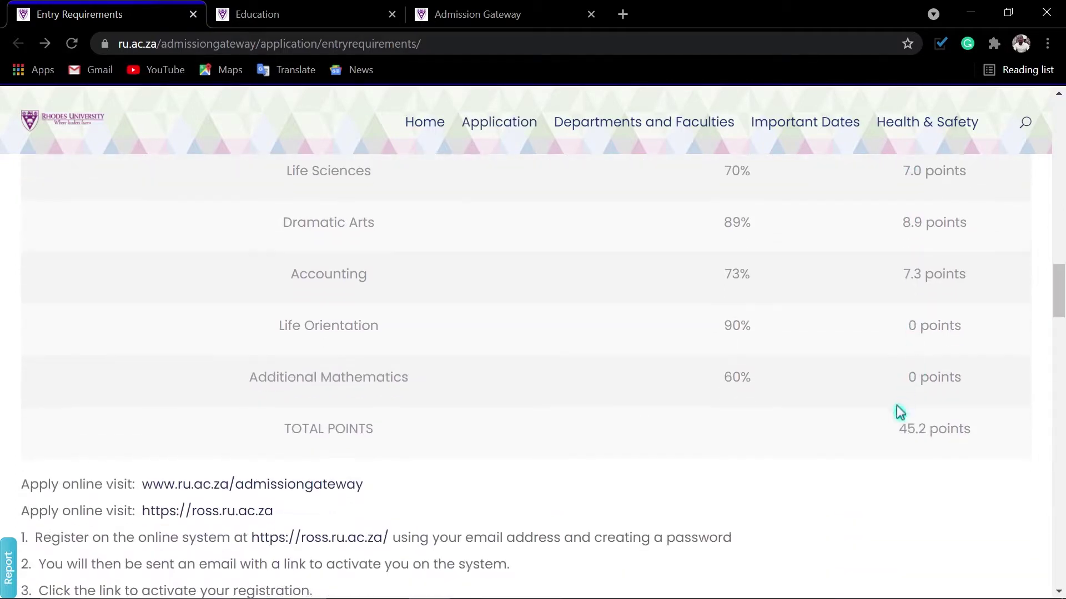
left_click_drag(902, 431, 935, 430)
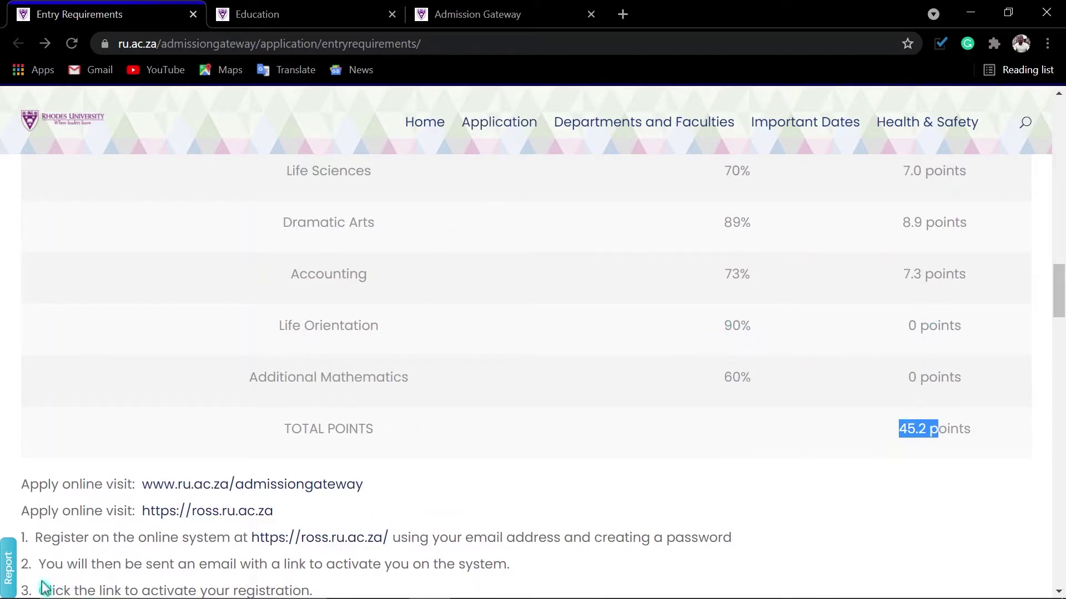
left_click(20, 583)
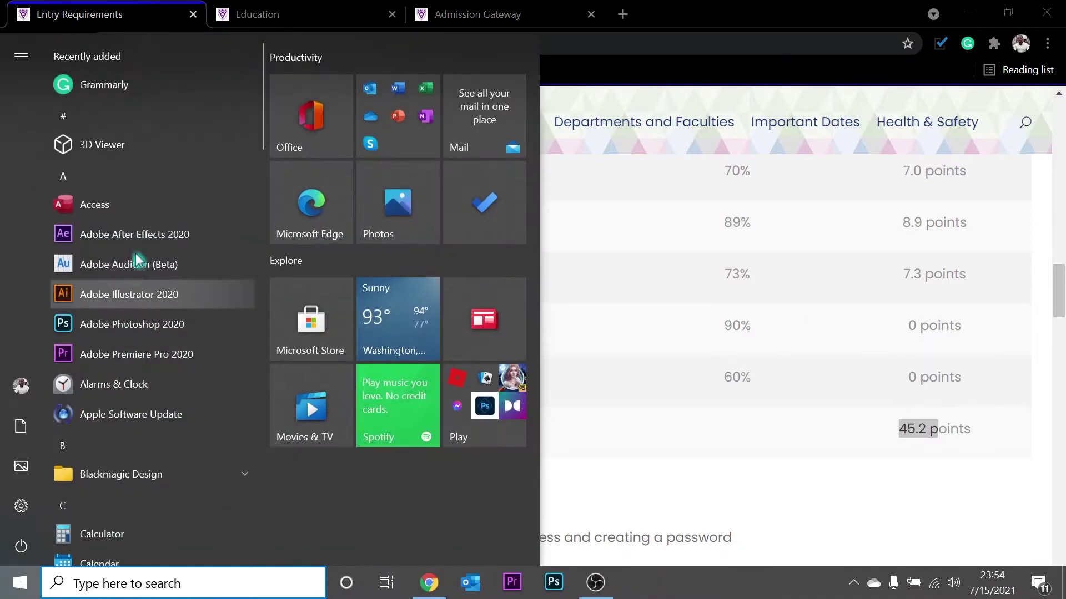
Launch Calculator beside the points table and compute 78 ÷ 10 = 7.8.
scroll(125, 494, "down", 3)
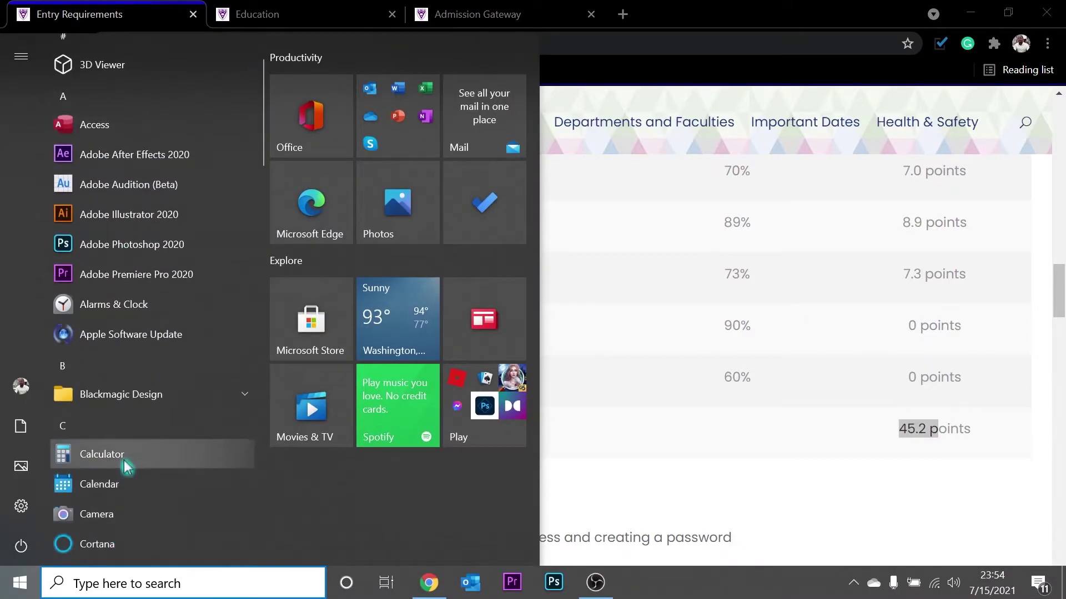
left_click(128, 468)
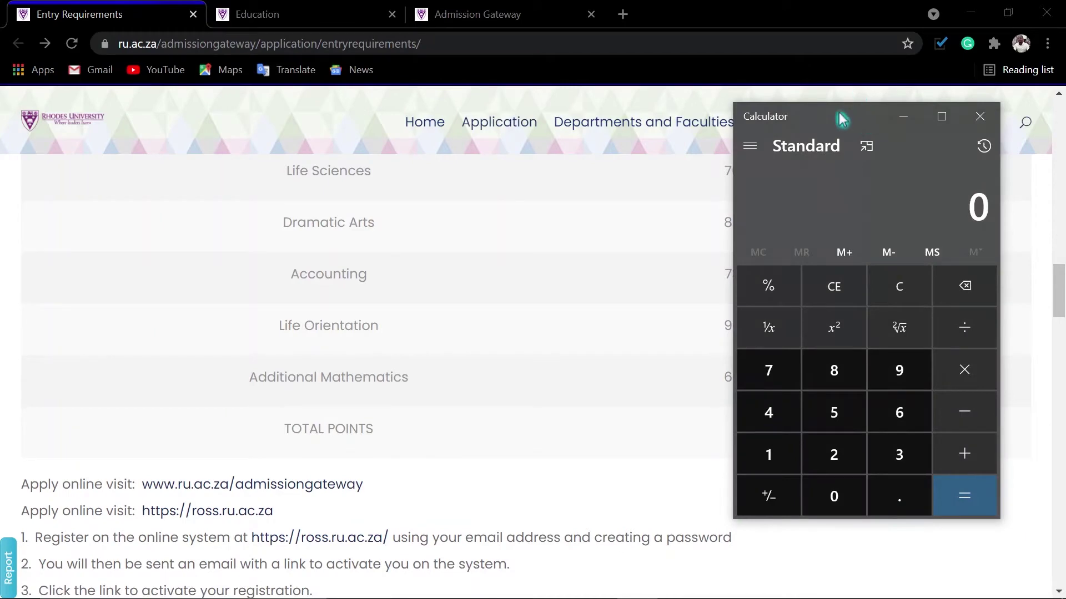
left_click_drag(842, 118, 510, 144)
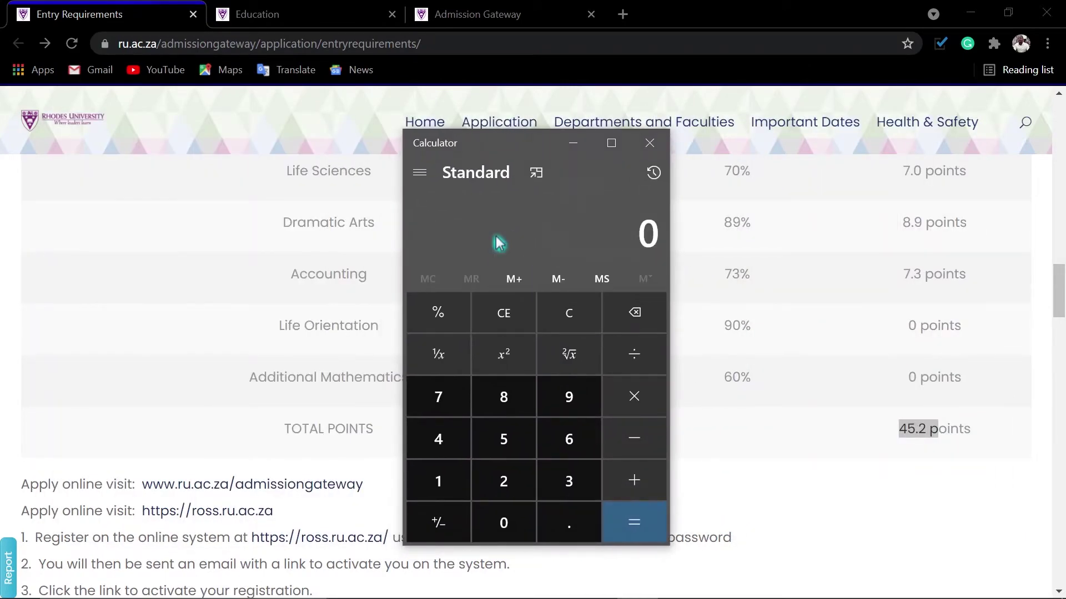
type("78")
key("slash")
type("10")
key("Return")
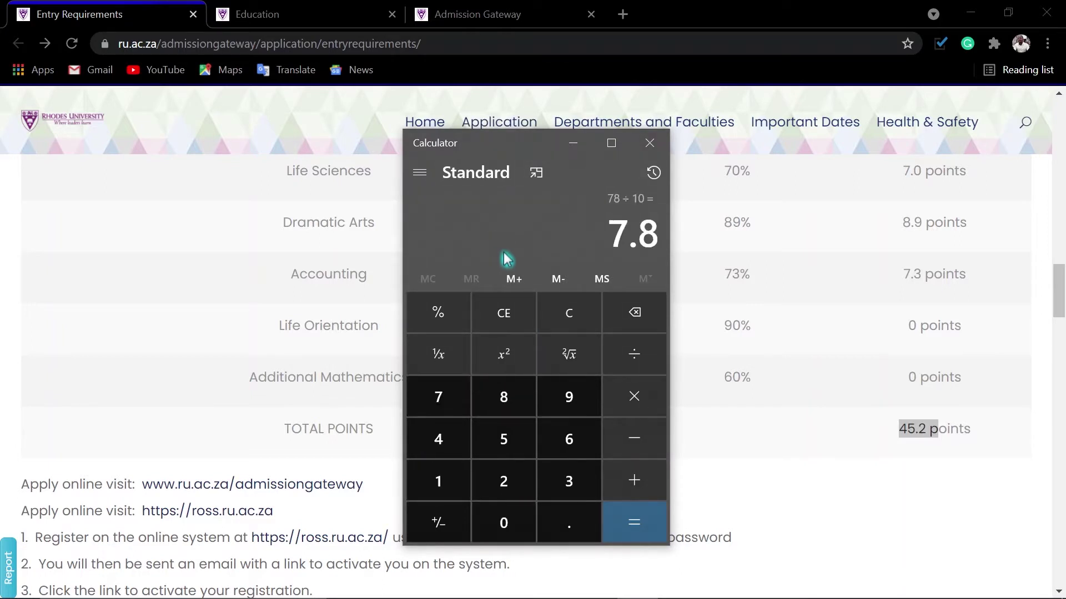
Clear the result, compute 73 ÷ 10 = 7.3, and close Calculator.
left_click(588, 313)
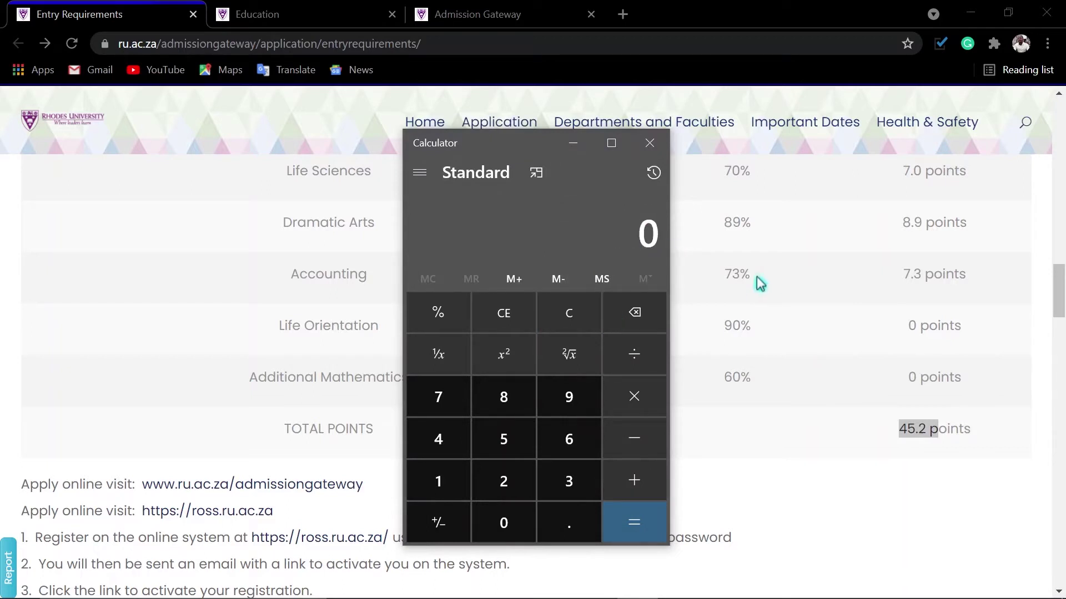
scroll(777, 241, "up", 3)
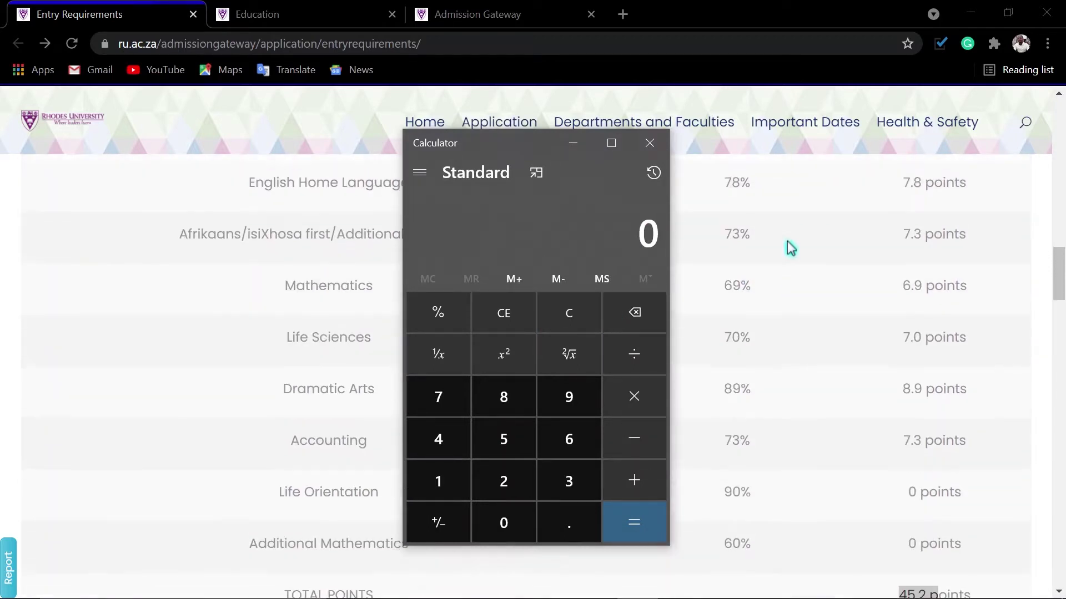
scroll(789, 248, "up", 2)
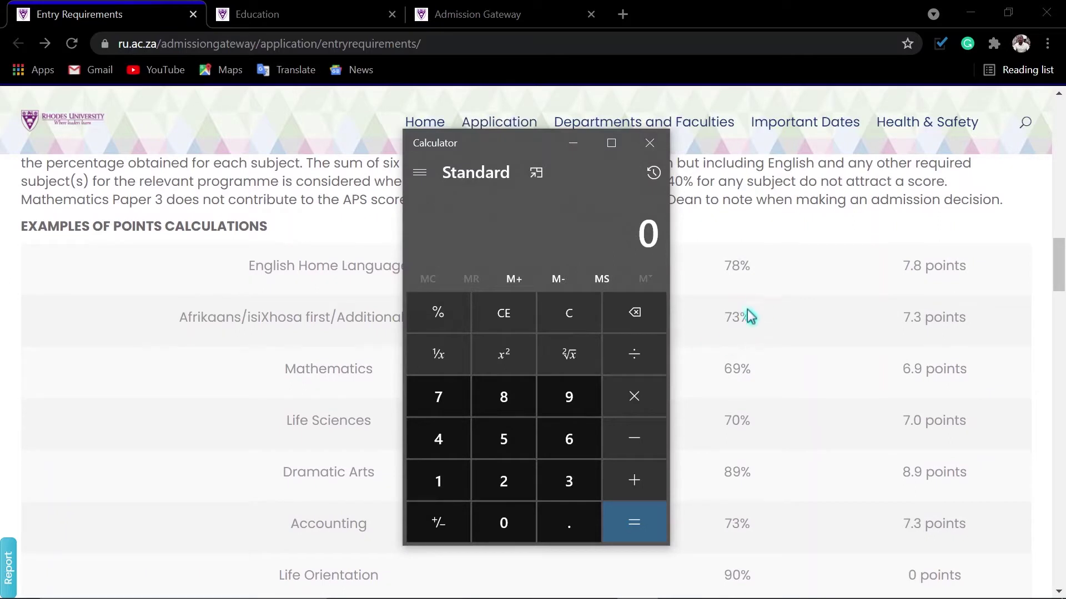
key("7")
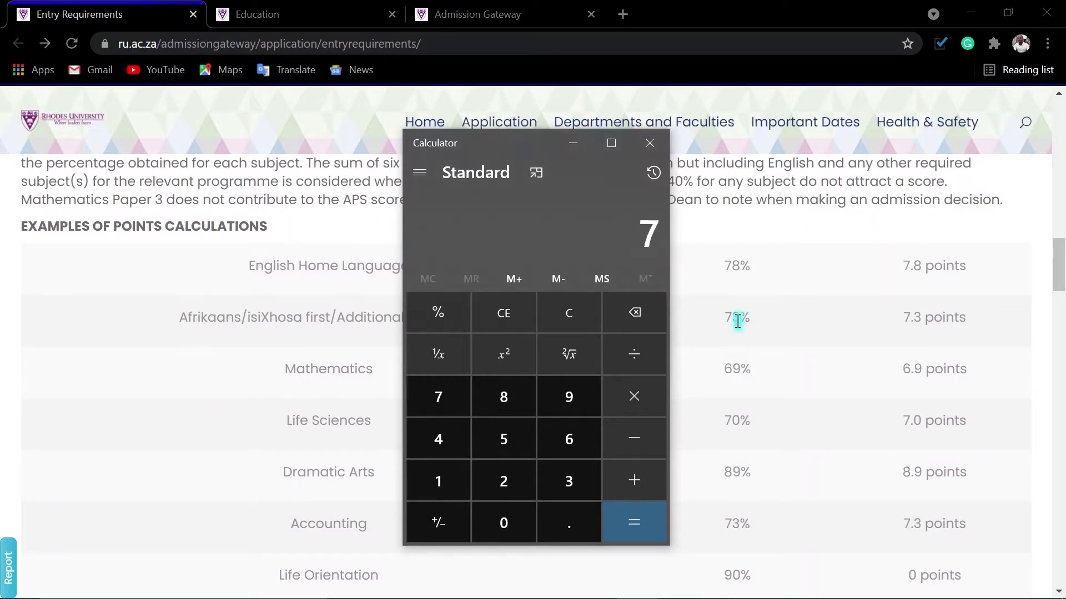
key("3")
key("1")
key("0")
key("Return")
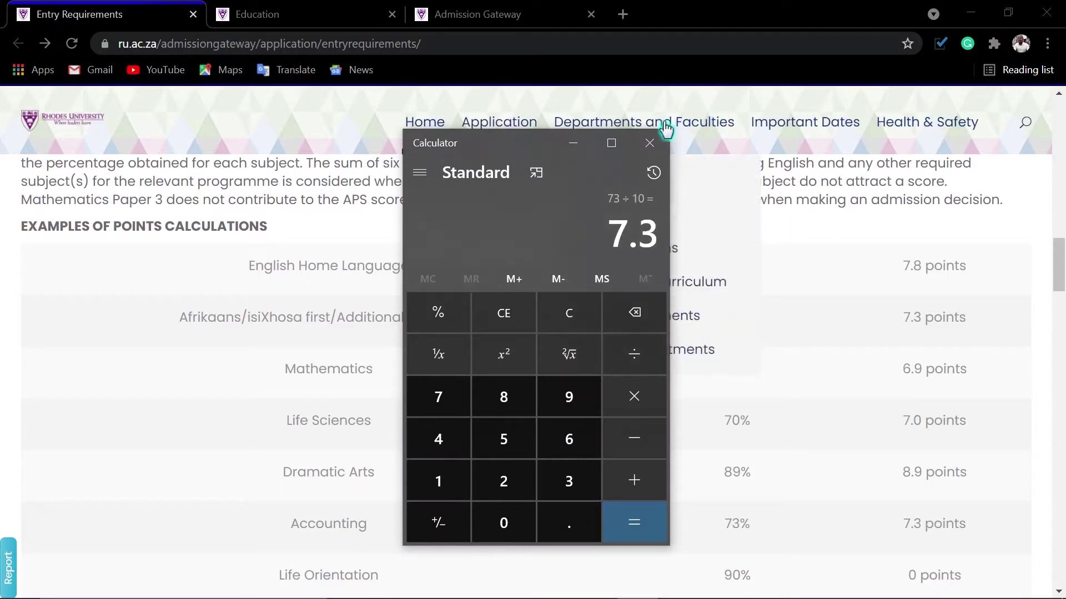
left_click(649, 143)
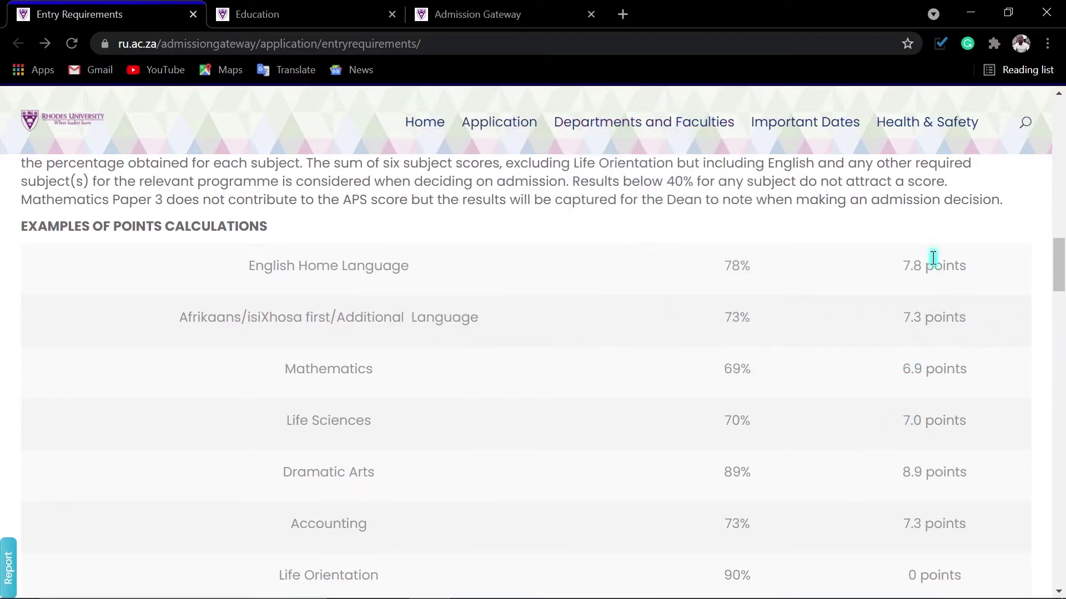
scroll(935, 511, "down", 4)
From the ru.ac.za home page, go via Studying > Apply Online to ross.ru.ac.za/ugadmissions.
left_click_drag(934, 511, 935, 521)
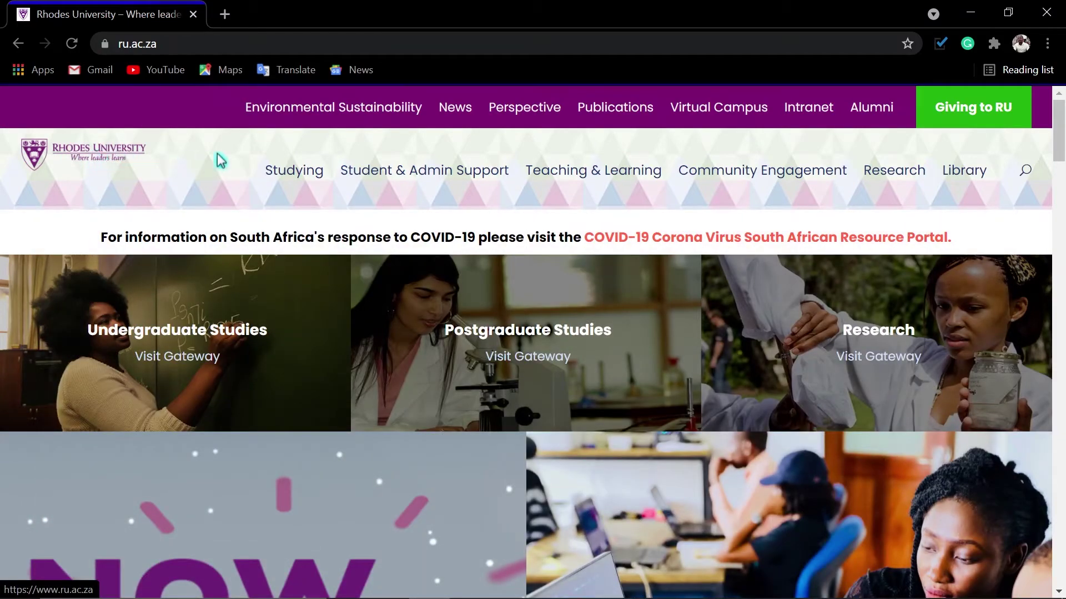
mouse_move(288, 182)
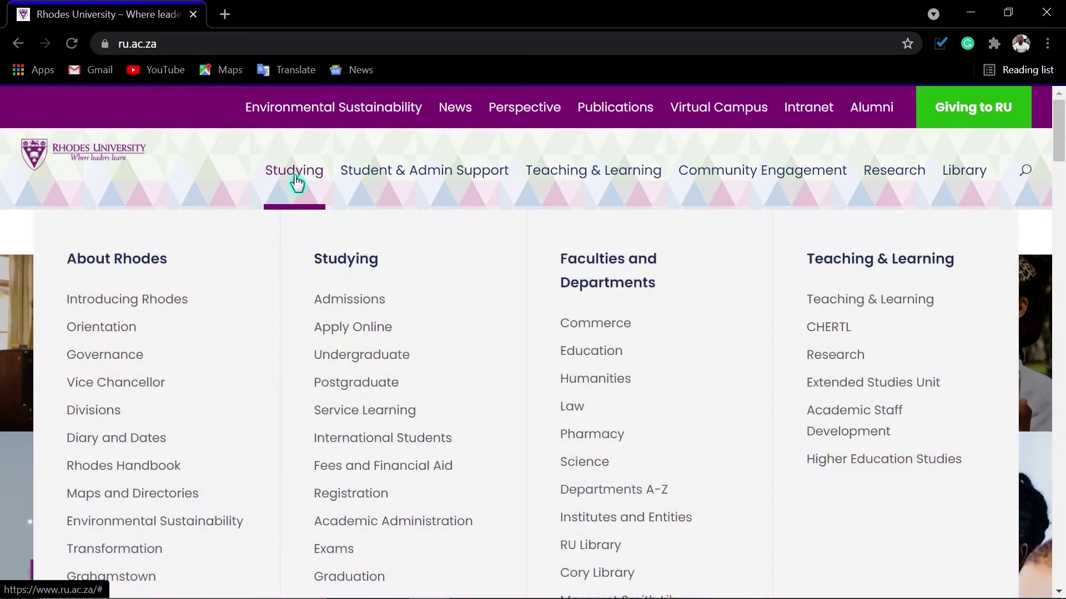
left_click(353, 333)
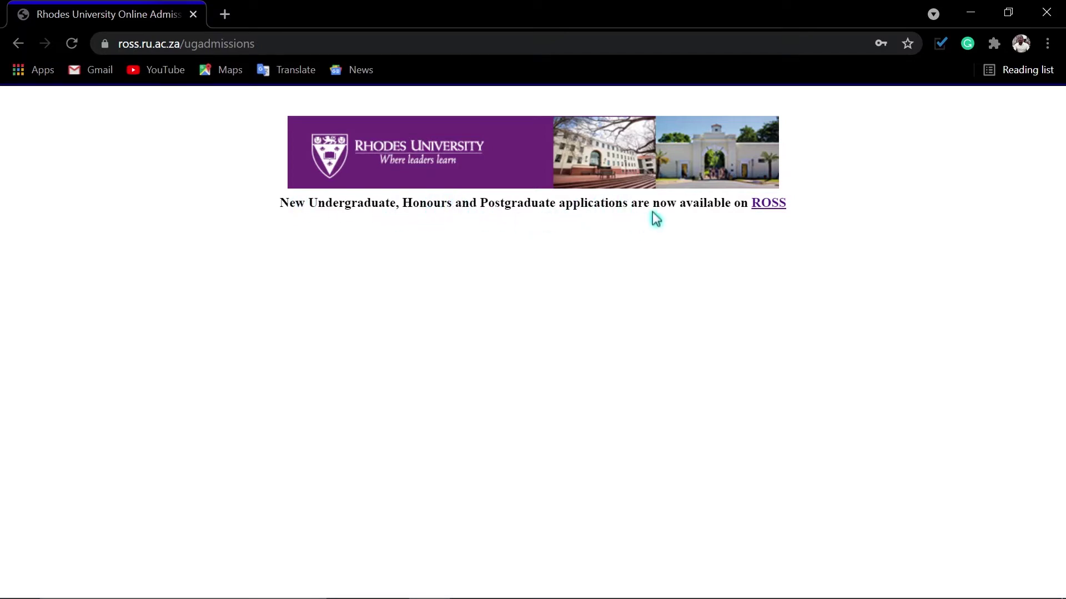
Follow the ROSS link, then go back to the Welcome to ROSS log-in page.
left_click(767, 207)
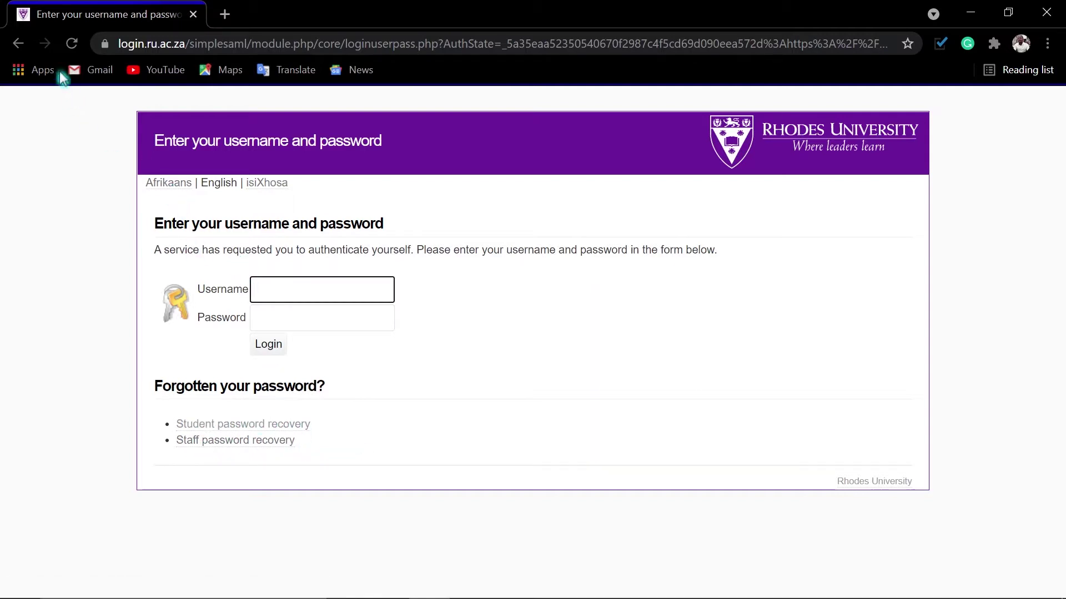
left_click(18, 47)
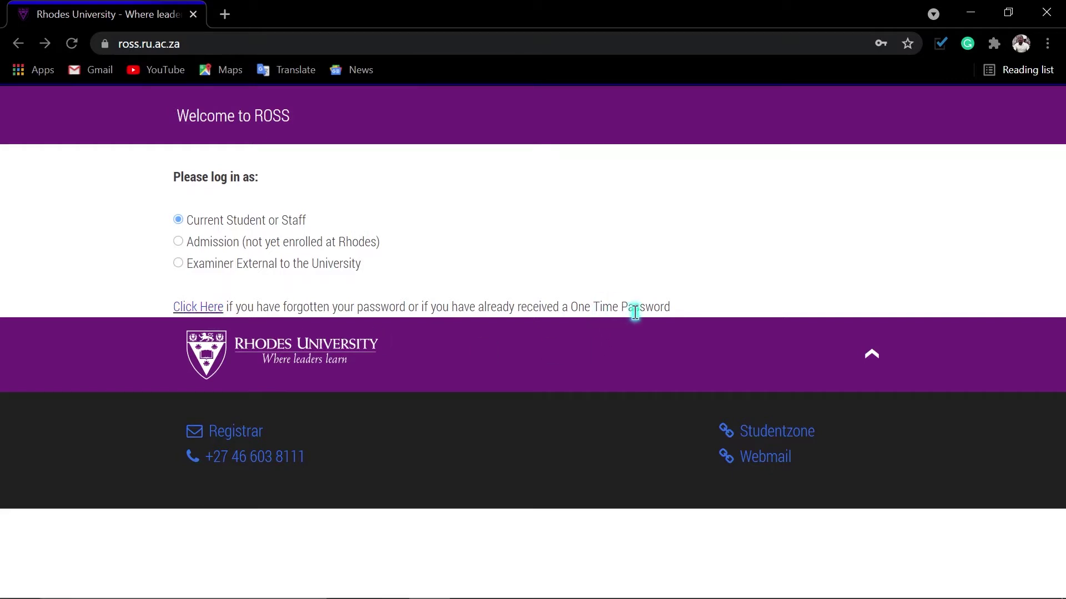
Choose the Admission log-in and follow the 'here.' link to the Register As New Admission form.
left_click(179, 242)
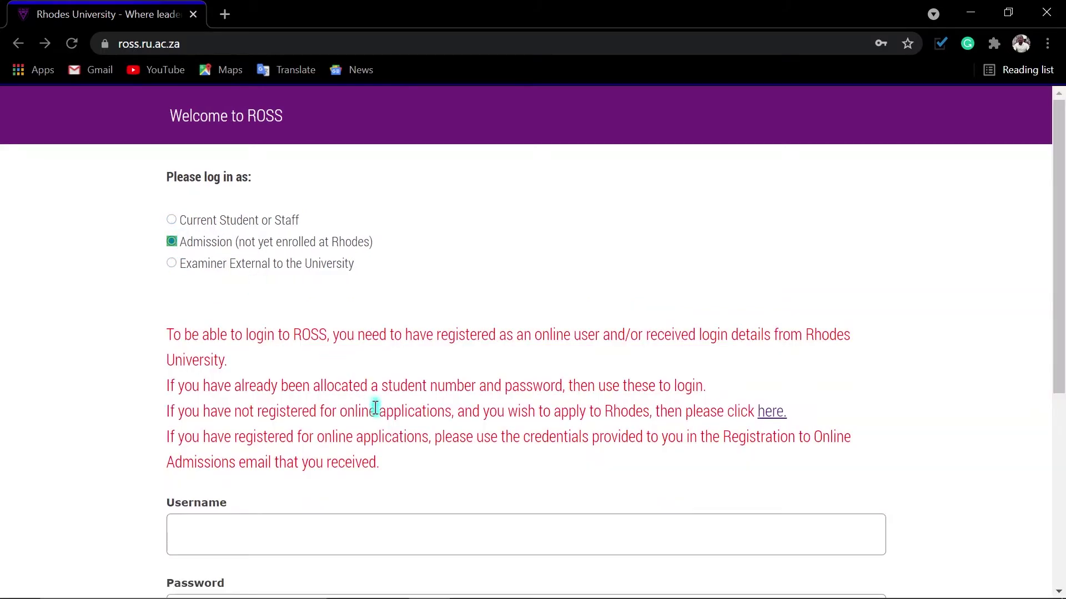
scroll(384, 400, "down", 1)
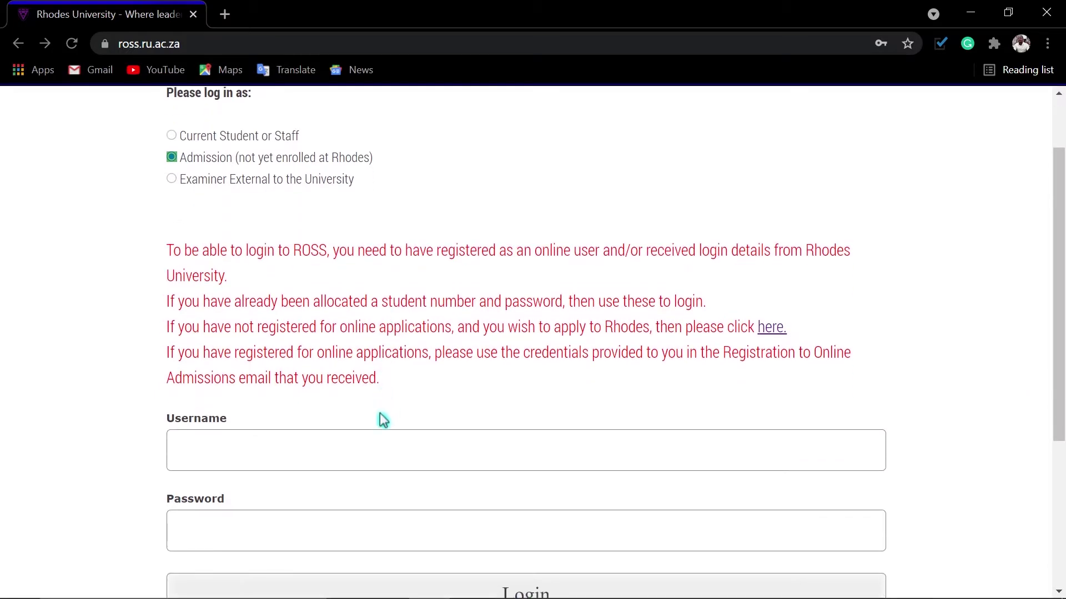
scroll(381, 419, "down", 2)
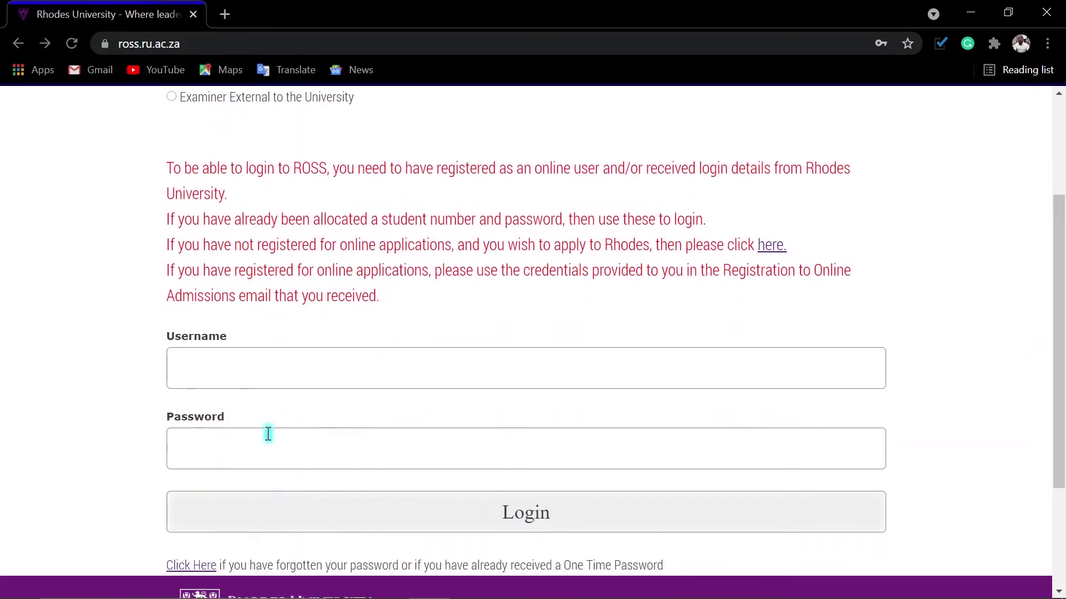
scroll(451, 449, "up", 1)
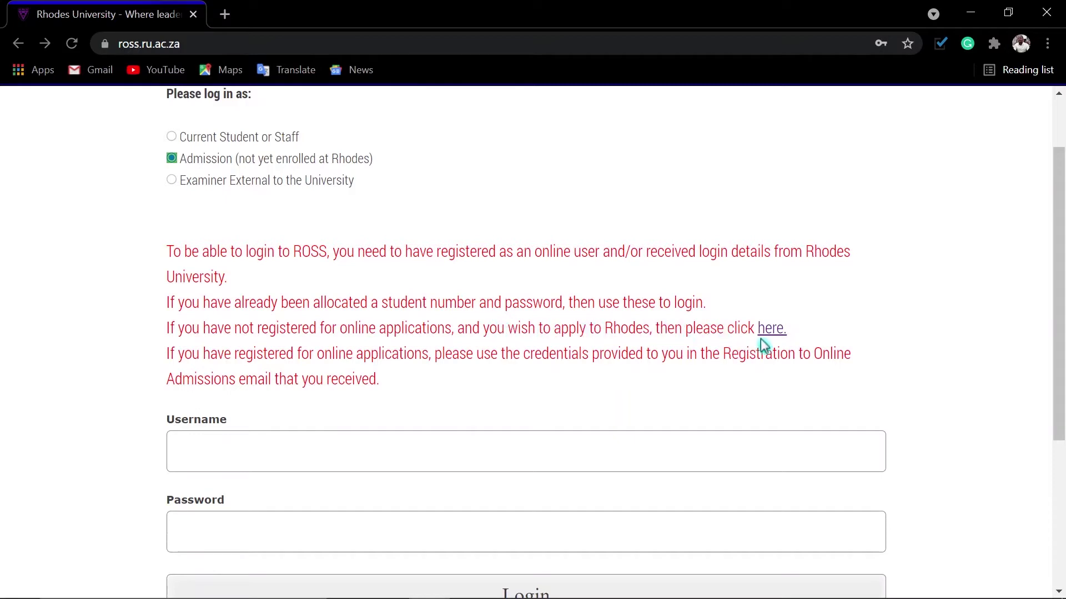
left_click(773, 330)
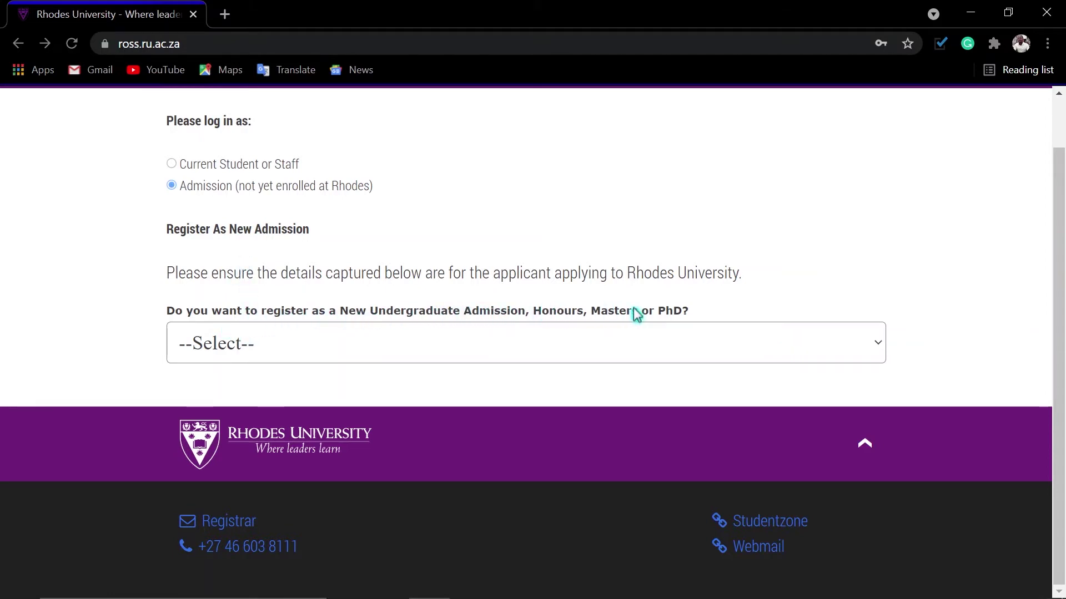
Choose New Undergraduate Admission as the registration type.
left_click(687, 345)
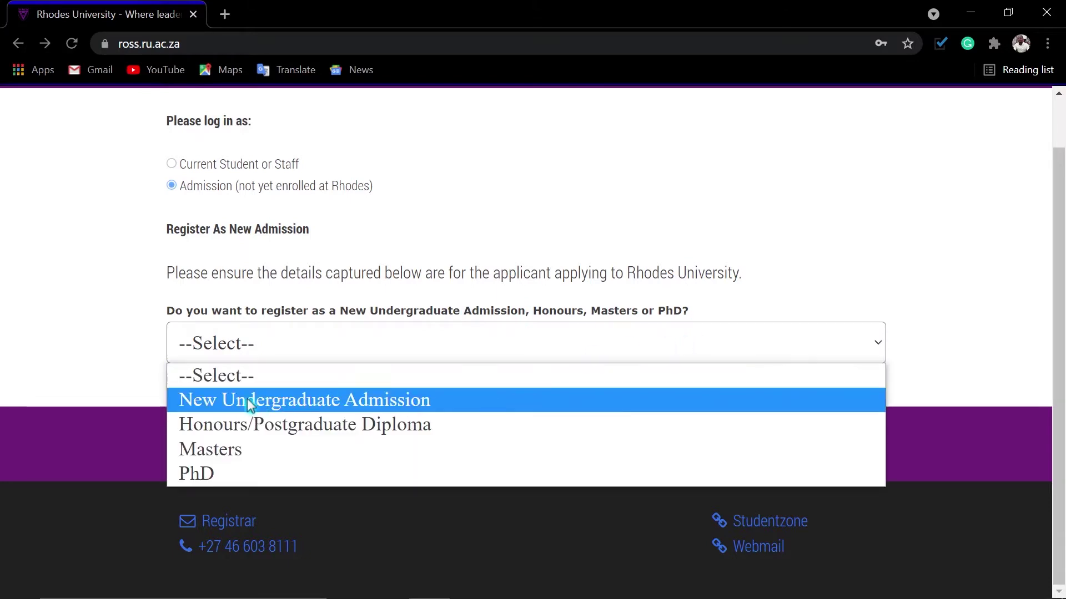
left_click(369, 355)
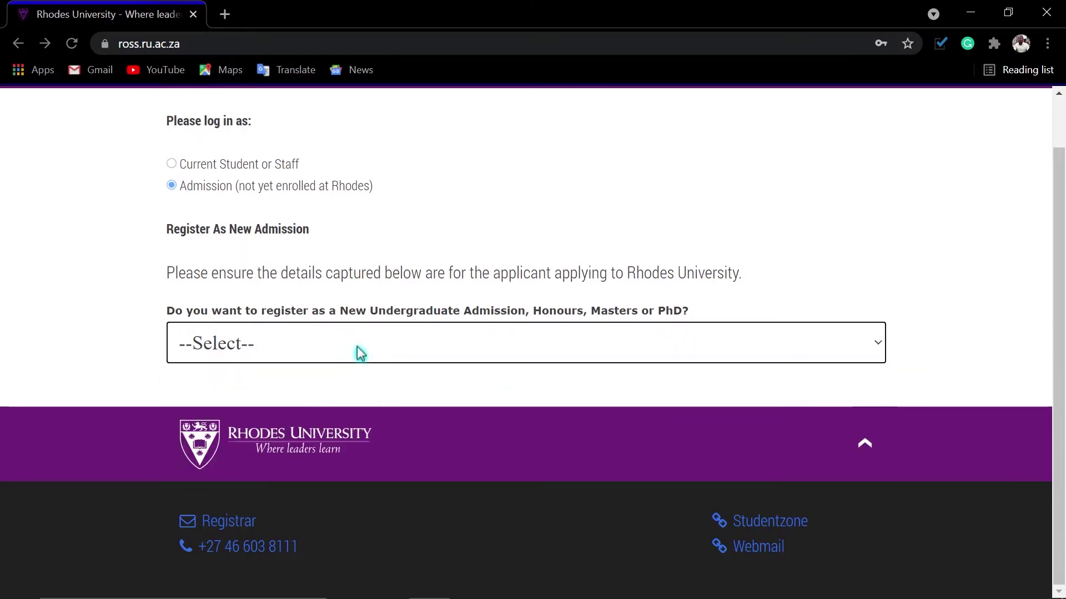
left_click(396, 353)
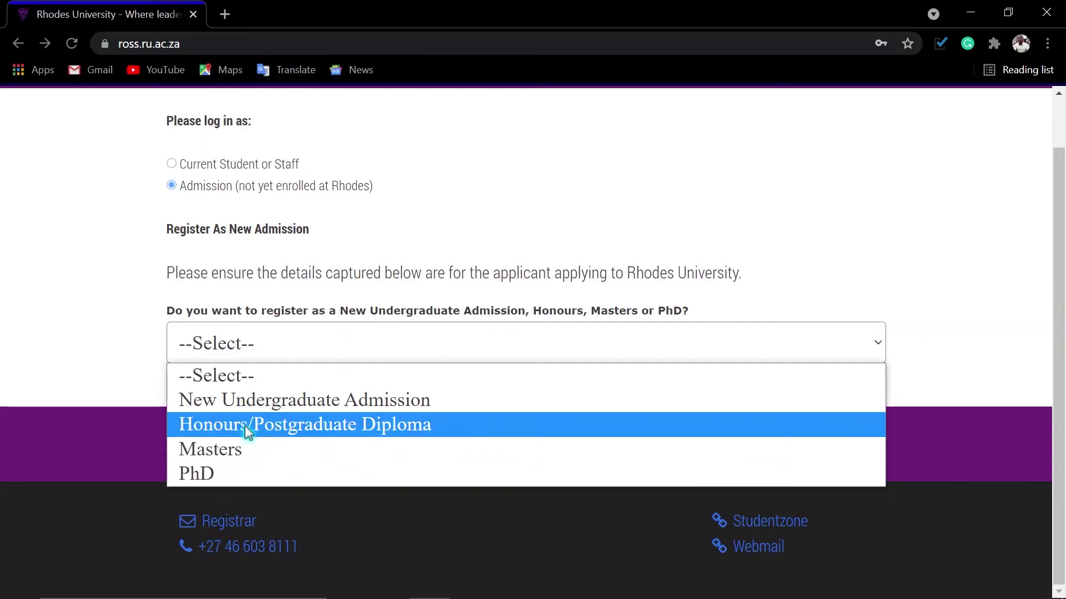
left_click(276, 403)
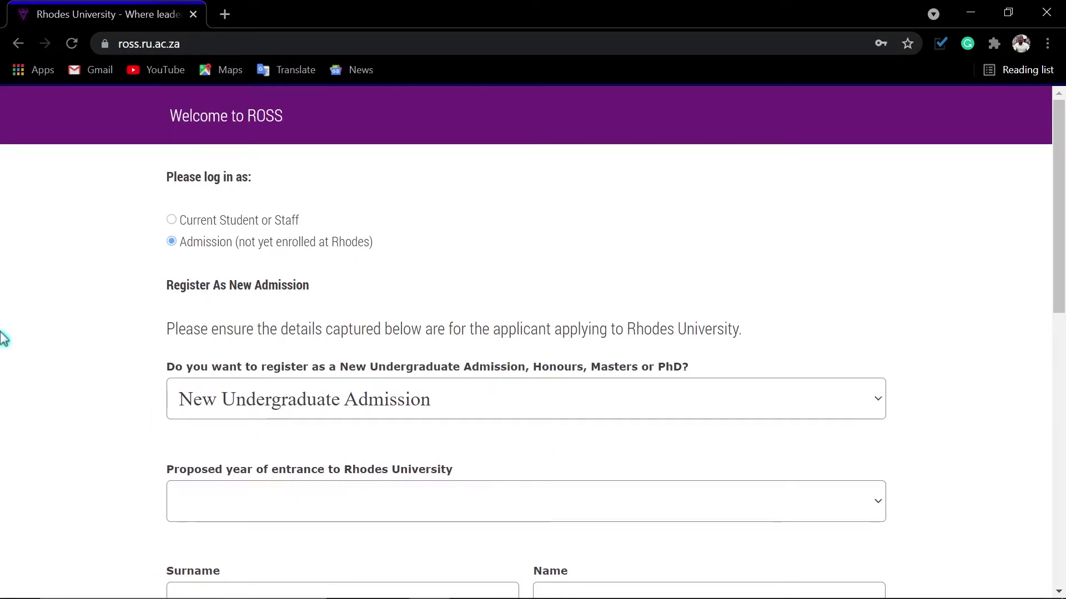
Set the proposed year of entrance to 2022.
scroll(987, 352, "down", 1)
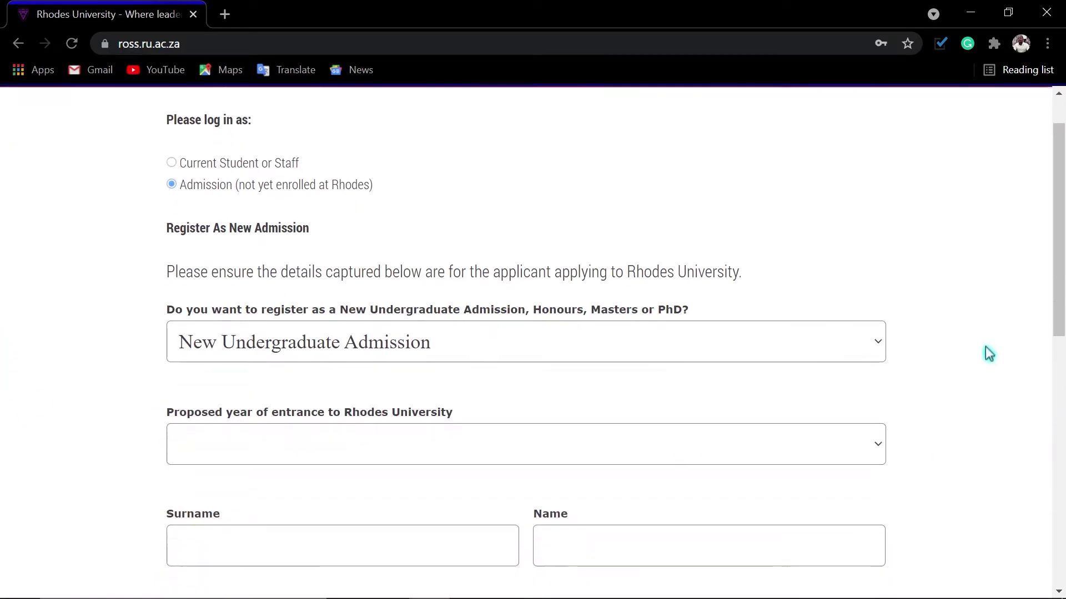
scroll(987, 351, "down", 3)
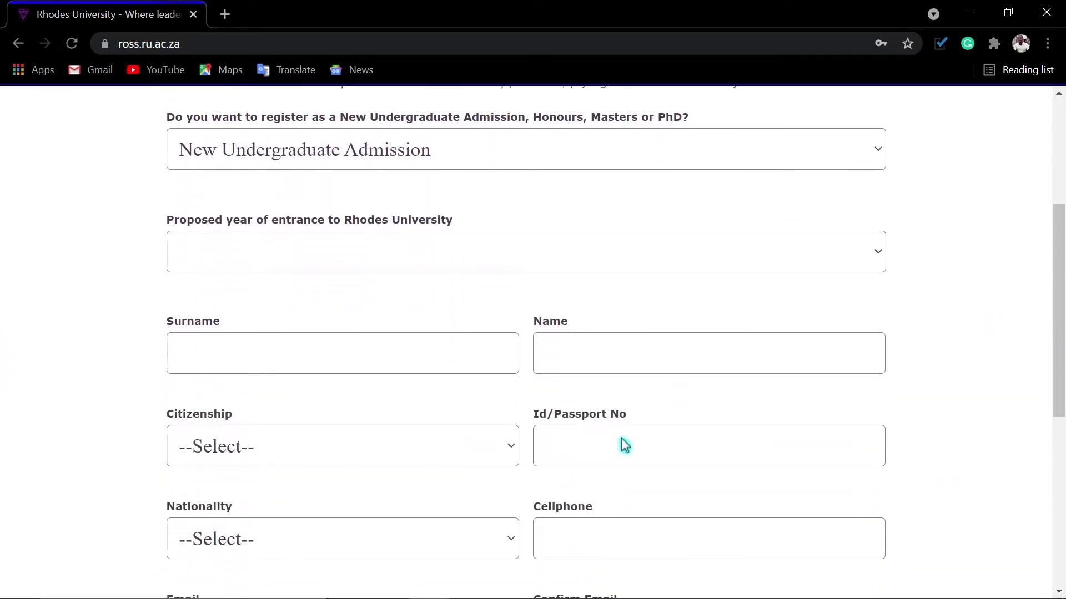
scroll(621, 437, "down", 1)
left_click(361, 176)
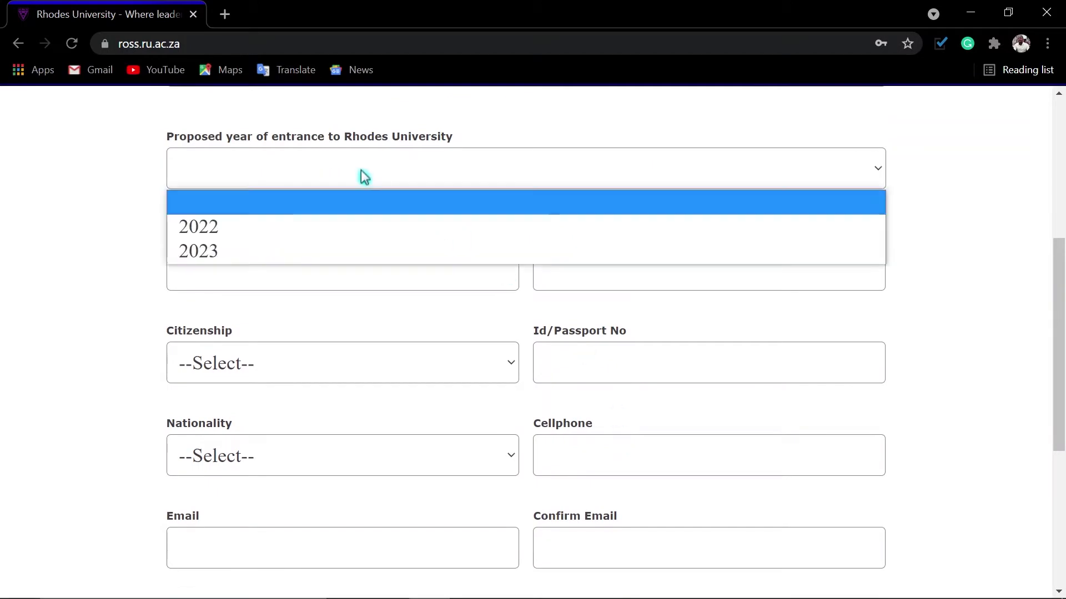
left_click(278, 224)
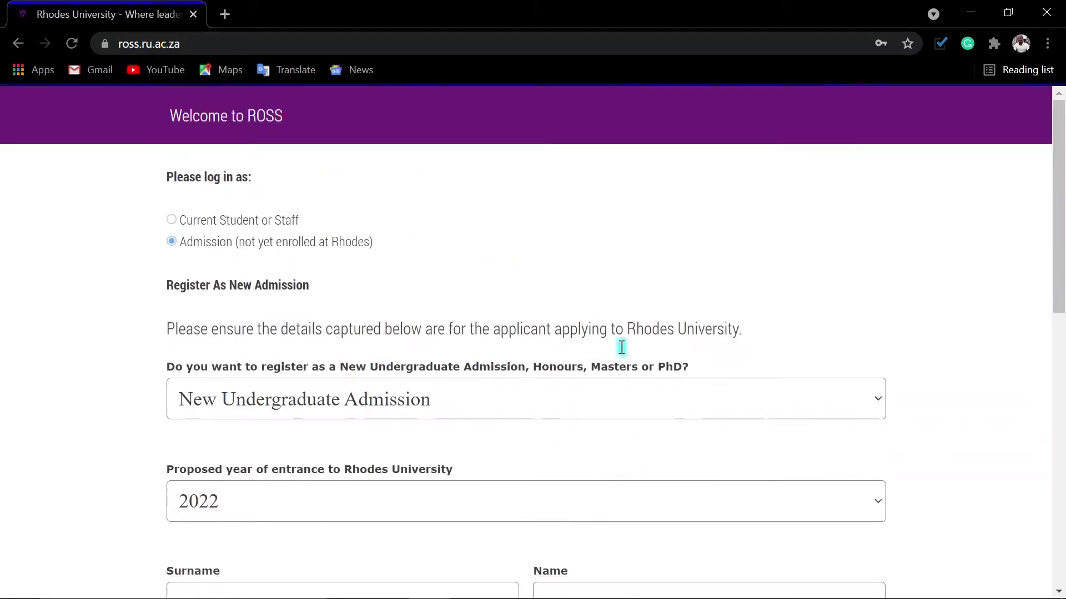
scroll(687, 396, "down", 2)
scroll(686, 396, "down", 4)
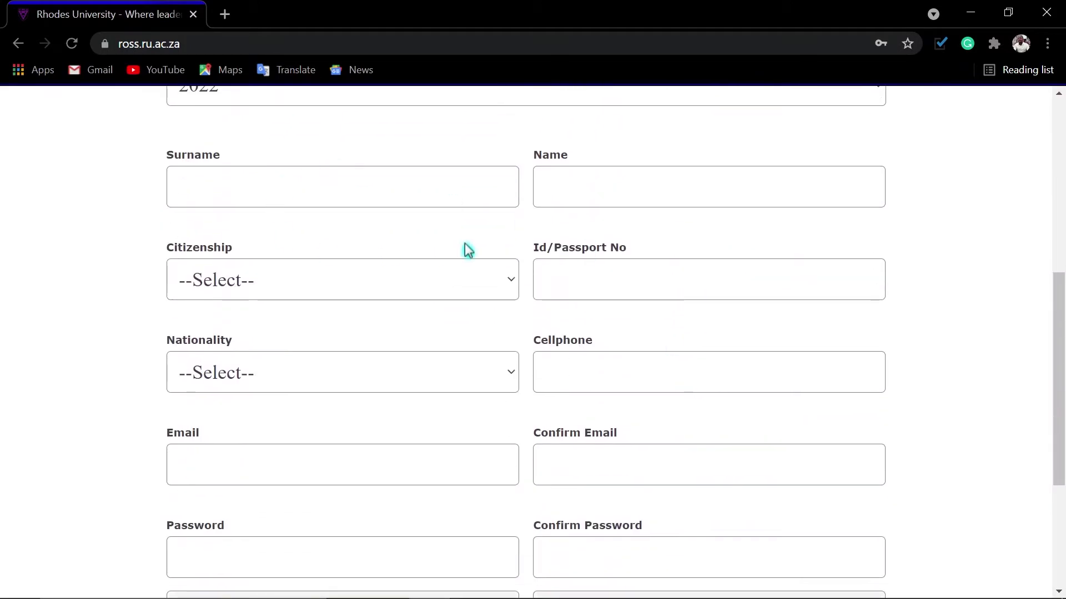
scroll(259, 92, "down", 1)
scroll(249, 118, "up", 1)
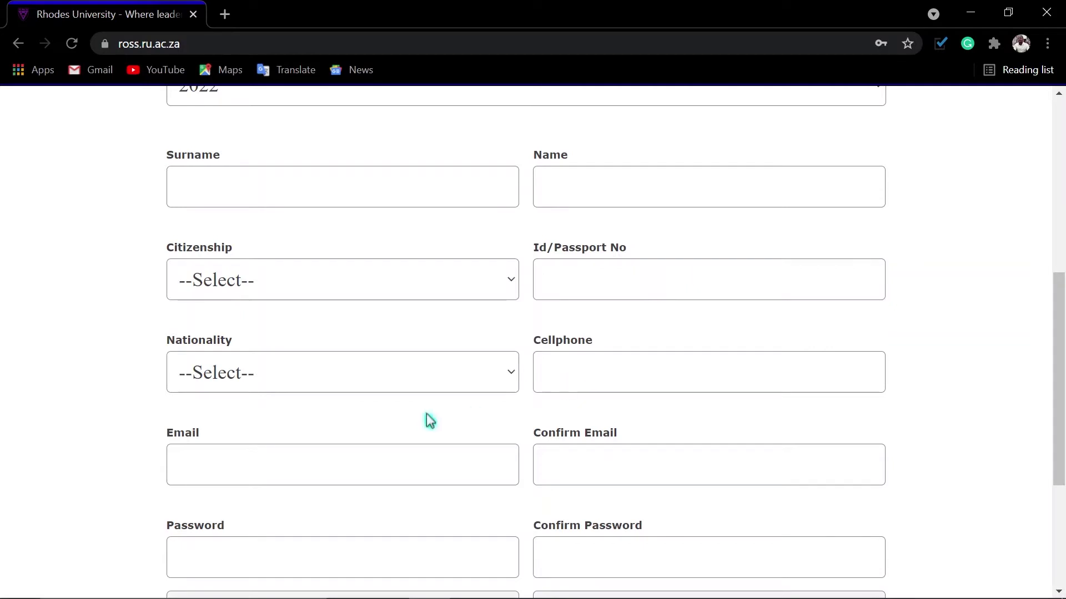
scroll(630, 482, "down", 1)
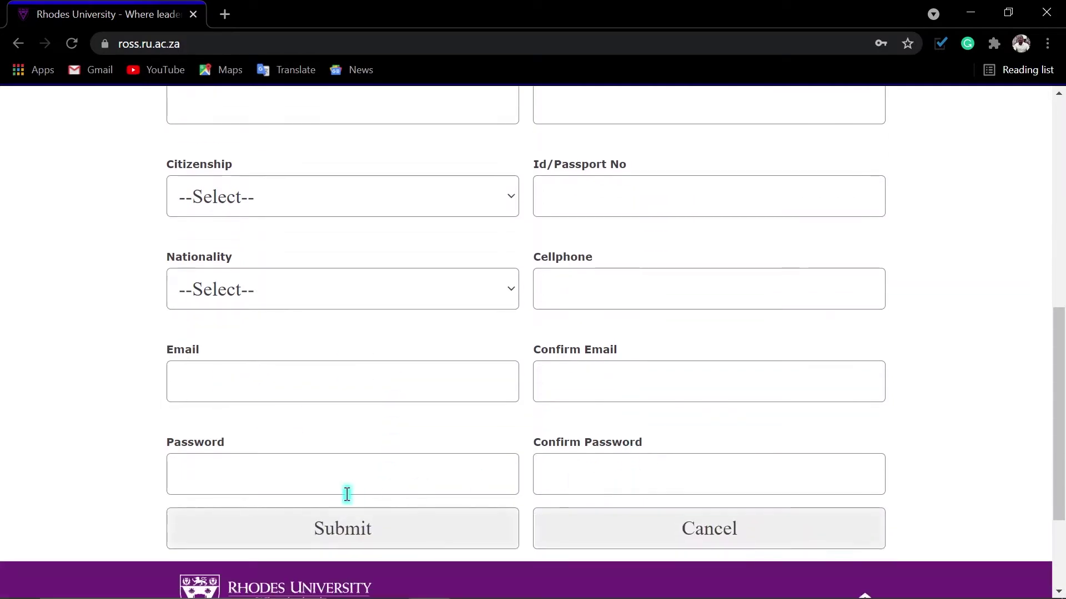
scroll(678, 481, "up", 3)
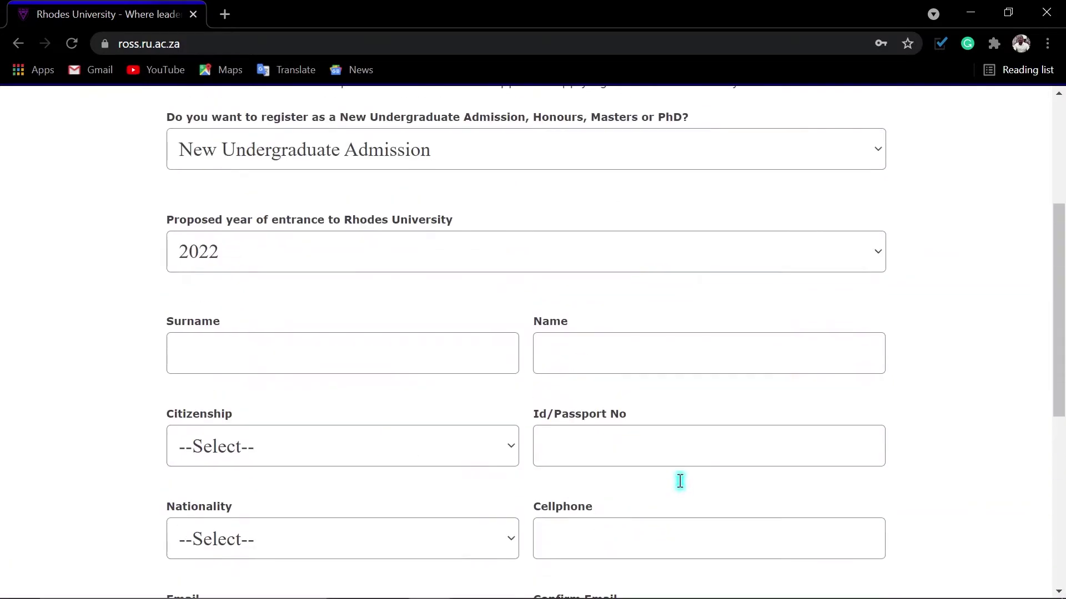
scroll(679, 480, "down", 1)
scroll(681, 486, "down", 1)
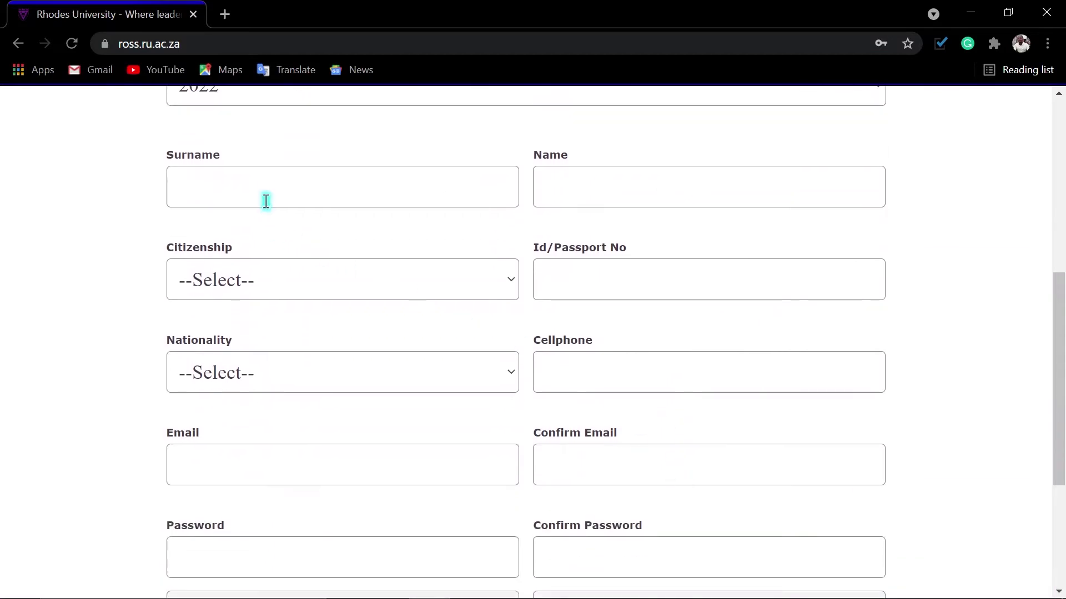
Enter the applicant's surname and names, with South African citizenship and South Africa nationality.
left_click(266, 192)
key("Tab")
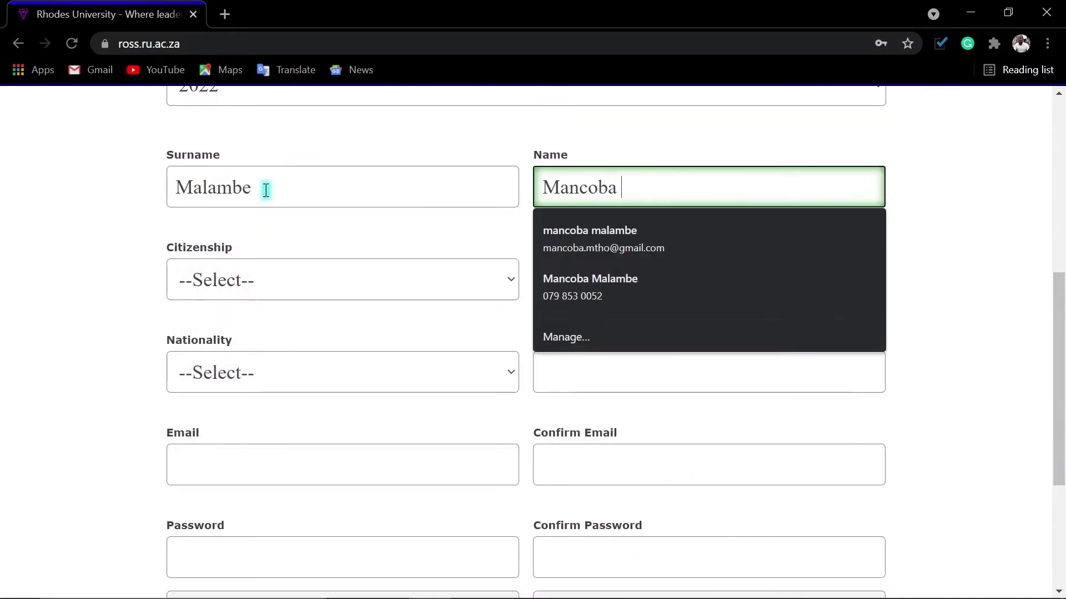
key("Tab")
left_click(261, 280)
left_click(261, 385)
left_click(583, 268)
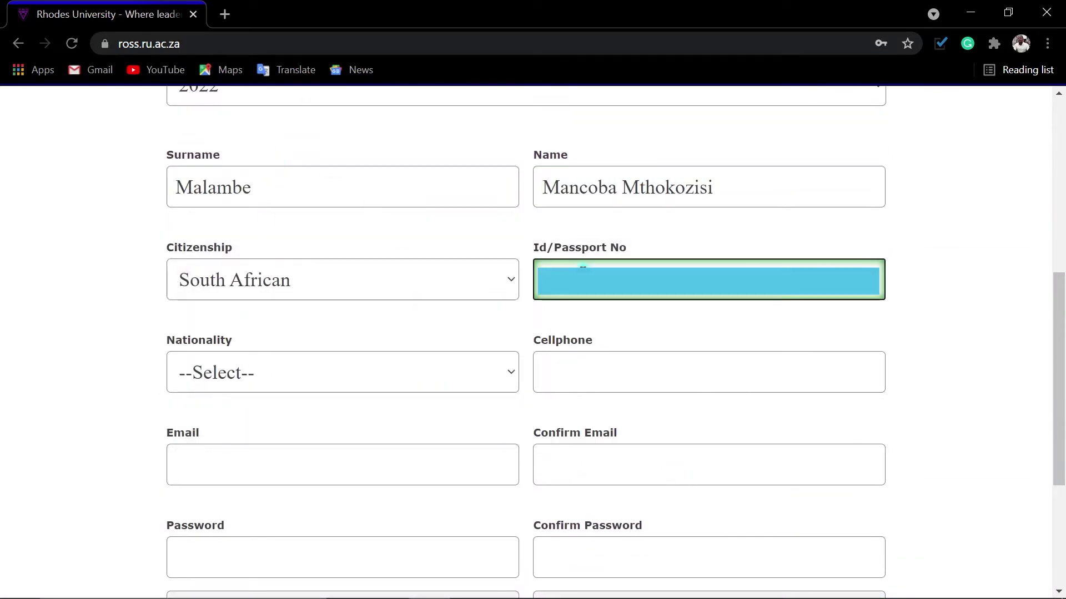
left_click(342, 372)
left_click(230, 17)
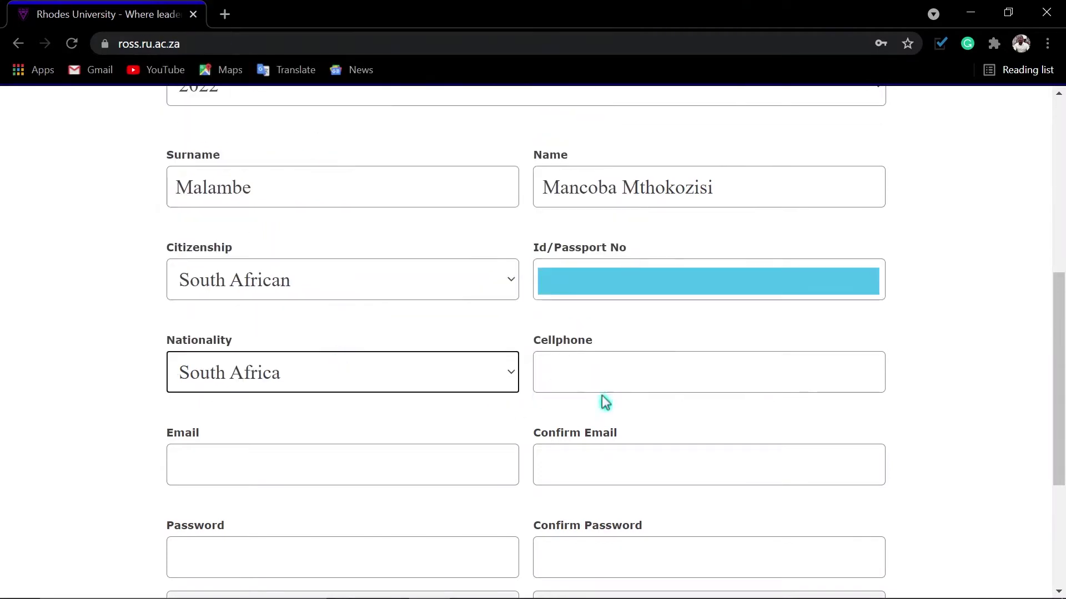
Fill in the cellphone number, the e-mail address twice and the account password twice.
left_click(606, 384)
left_click(406, 482)
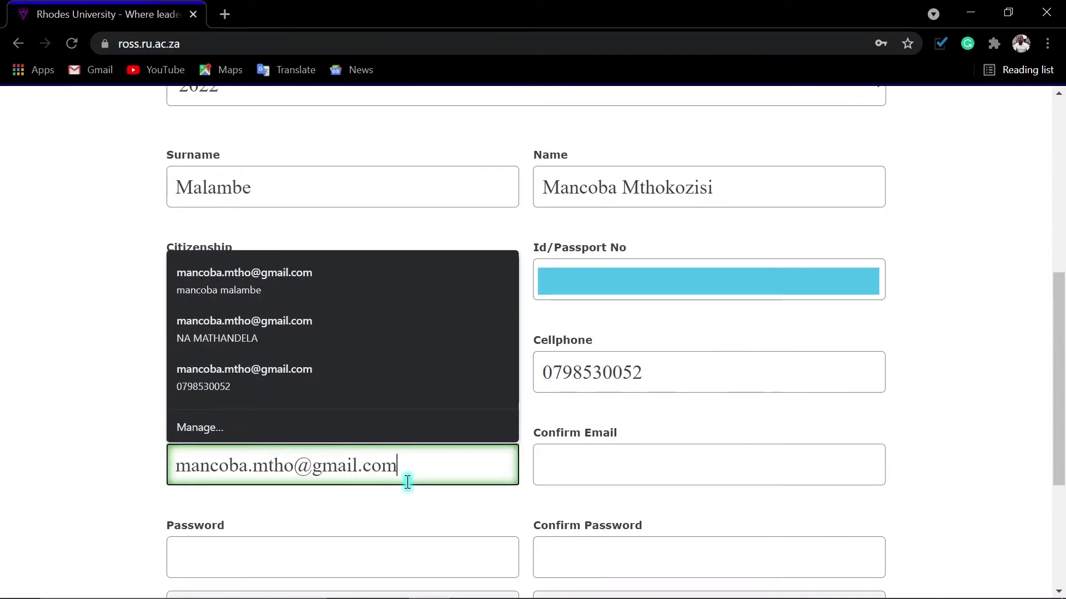
key("Tab")
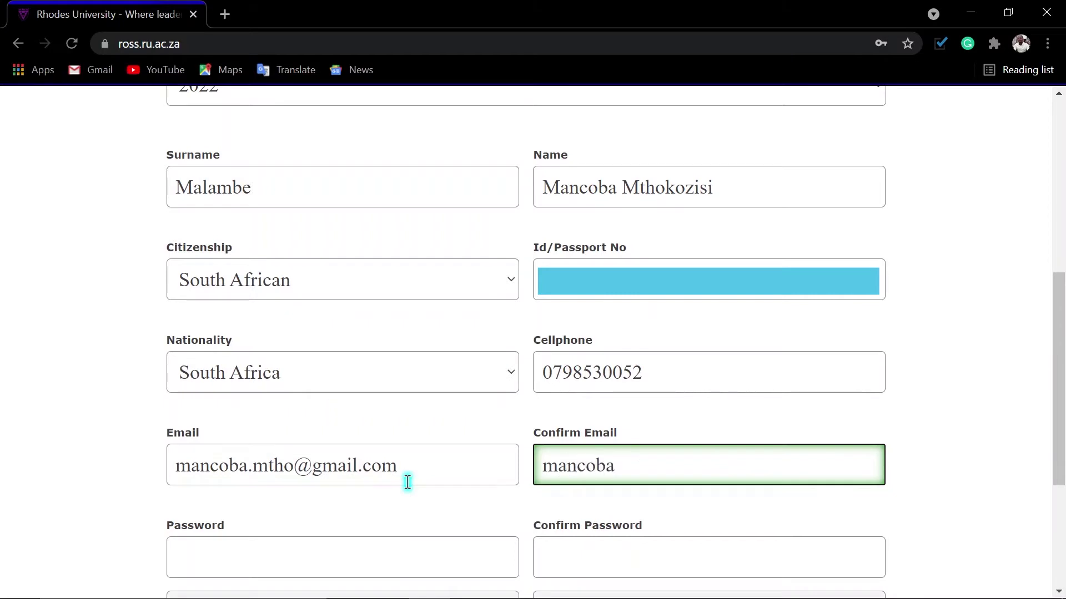
left_click(342, 557)
type("•••••••••••••••")
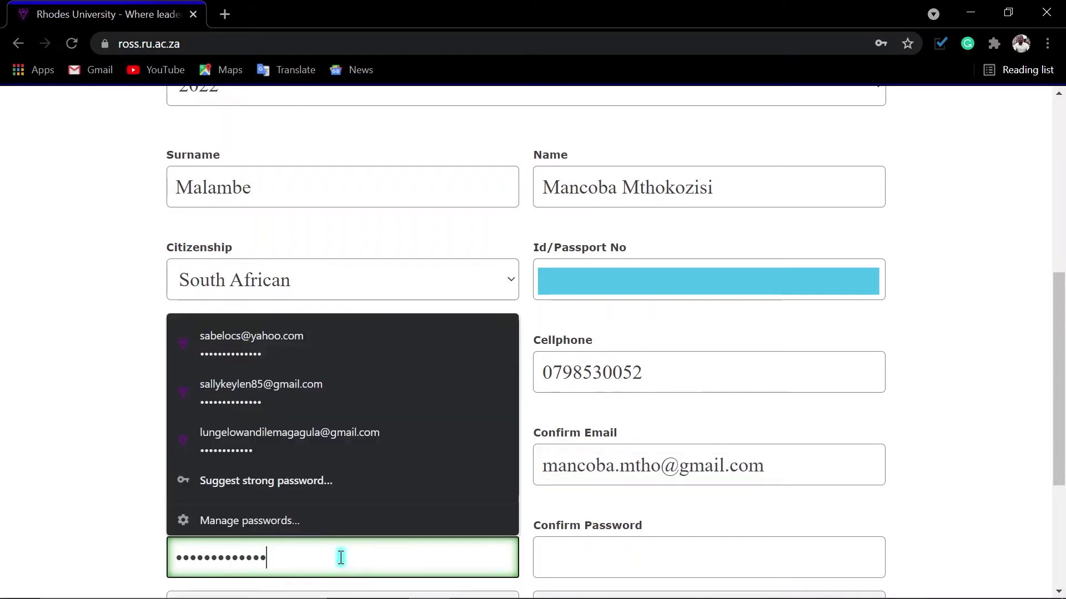
key("Tab")
type("•••••••••••••••")
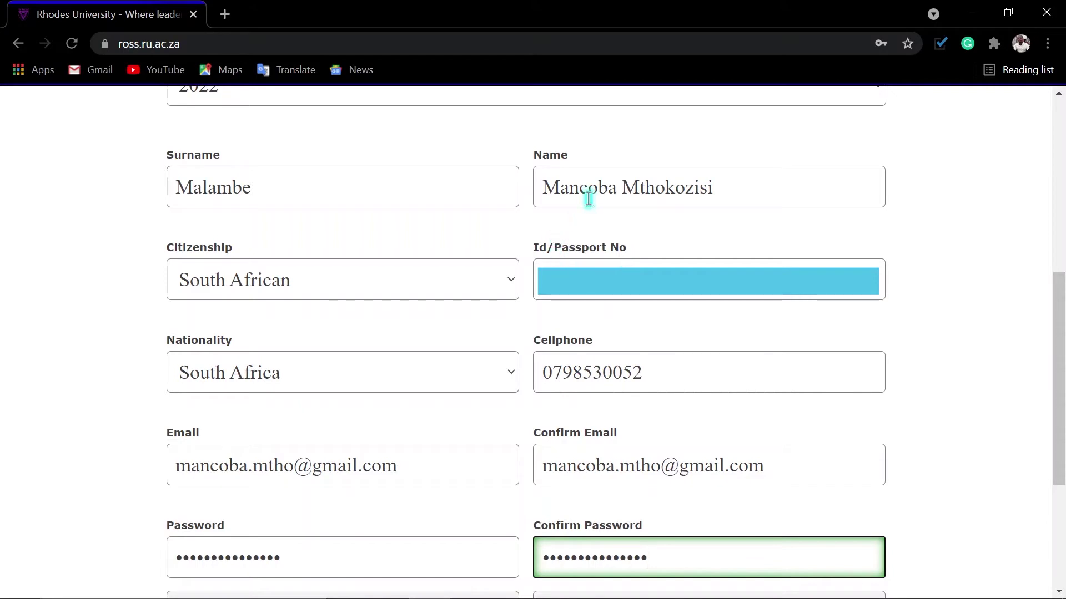
scroll(904, 415, "down", 2)
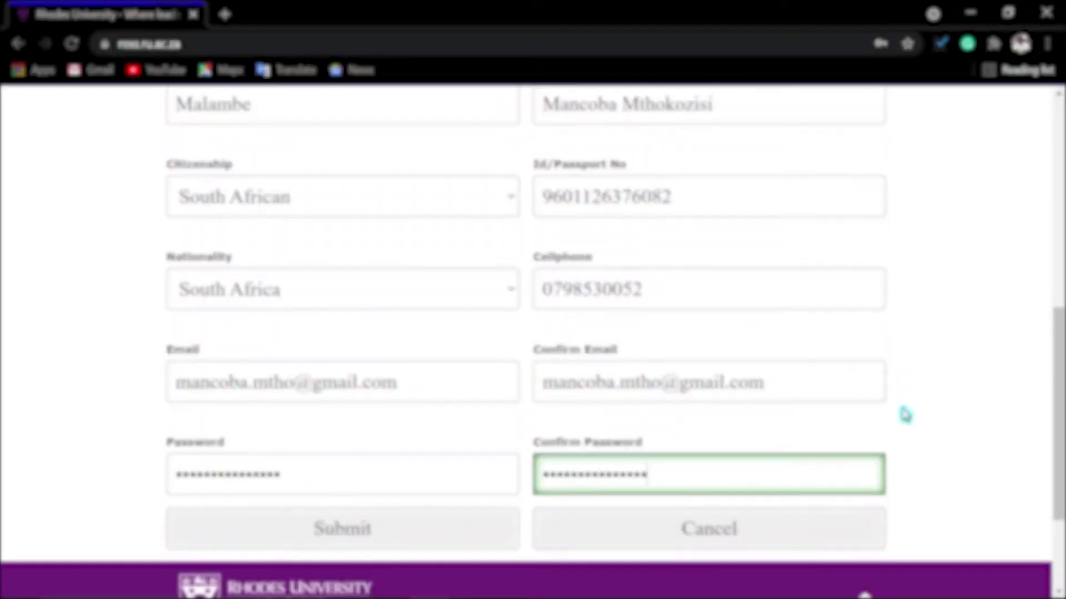
Submit the ROSS registration form and dismiss Chrome's offer to save the password.
left_click(343, 534)
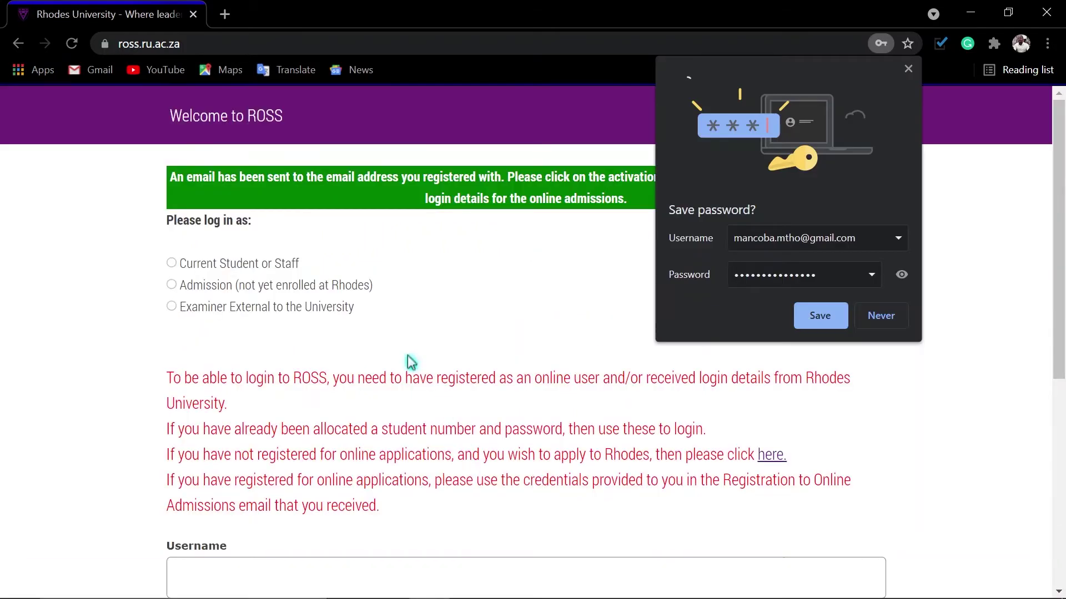
left_click(818, 320)
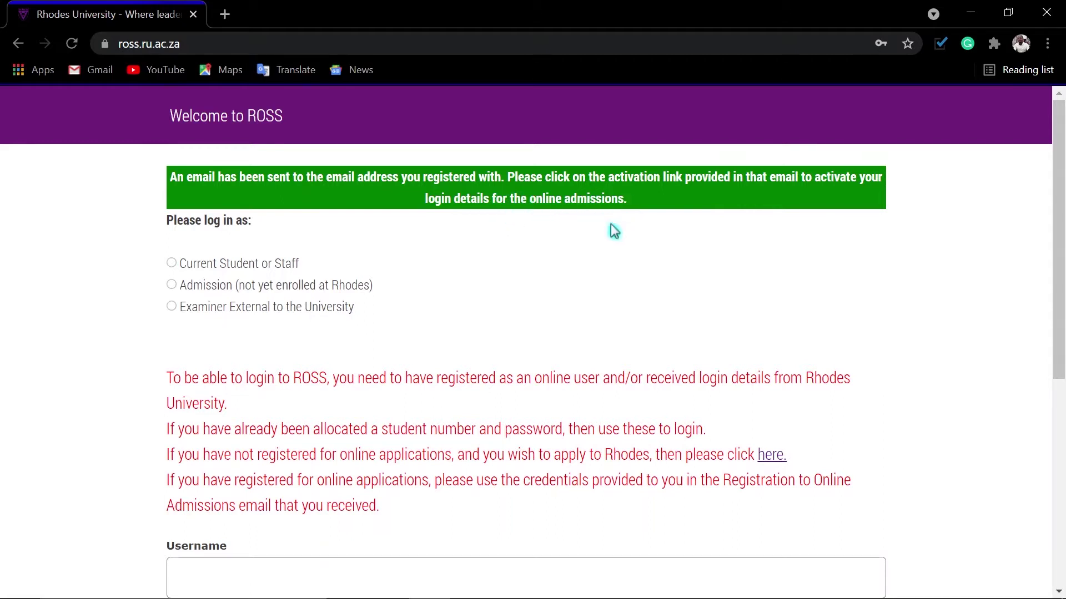
scroll(598, 349, "down", 3)
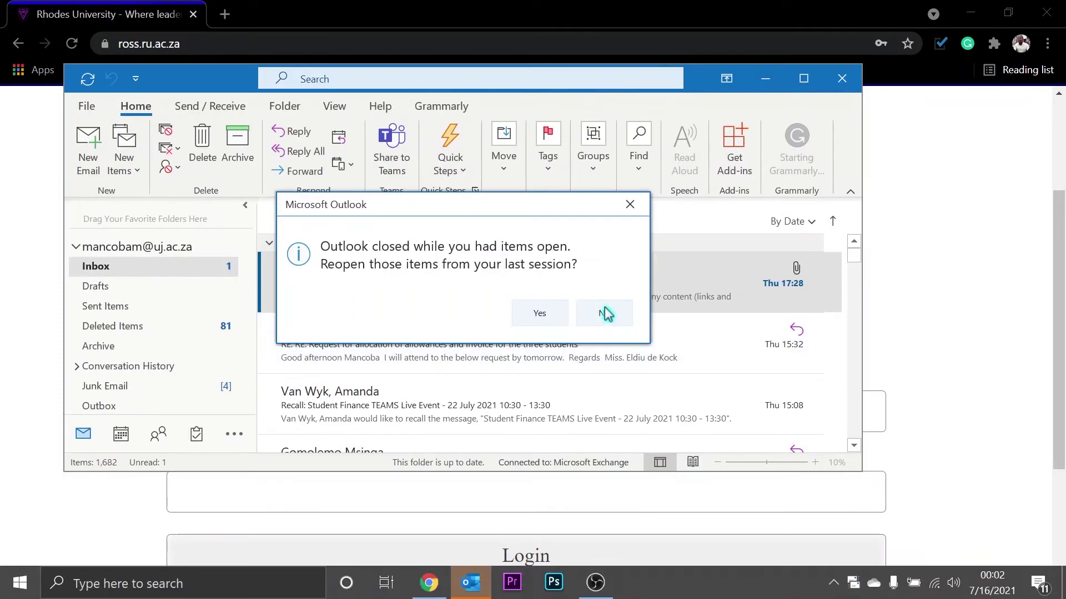
In Outlook's second inbox, open the Registration to Online Admissions Page email and follow its activation link.
left_click(606, 312)
left_click(139, 468)
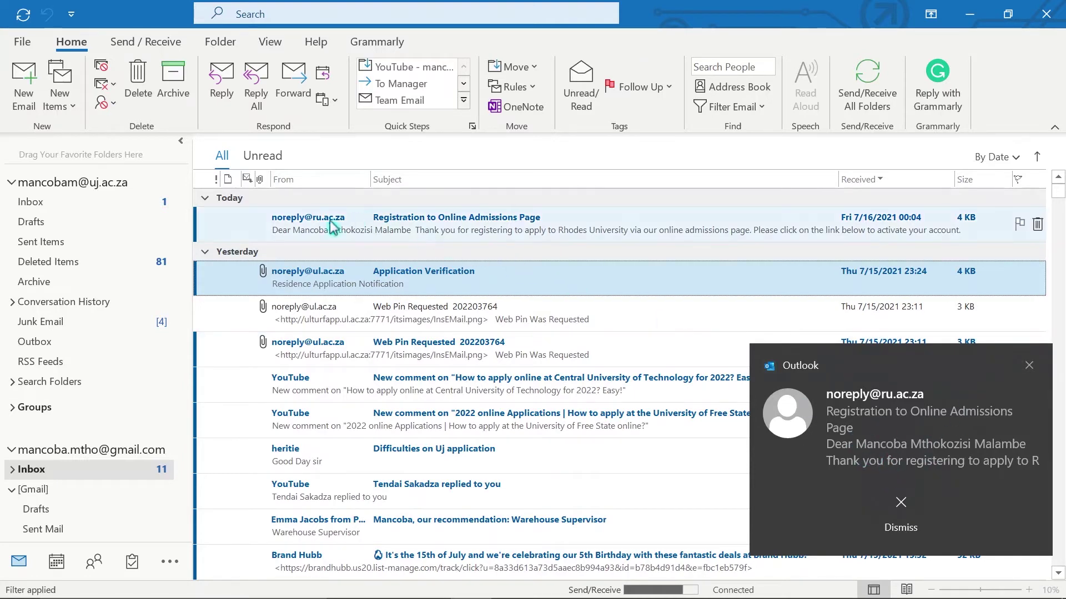
left_click(404, 220)
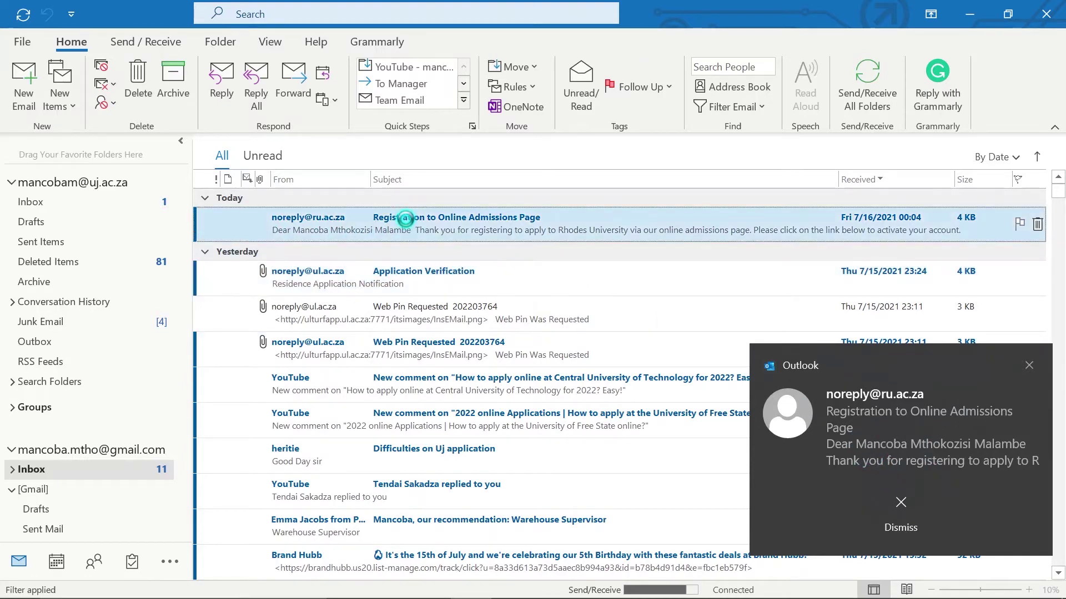
double_click(406, 219)
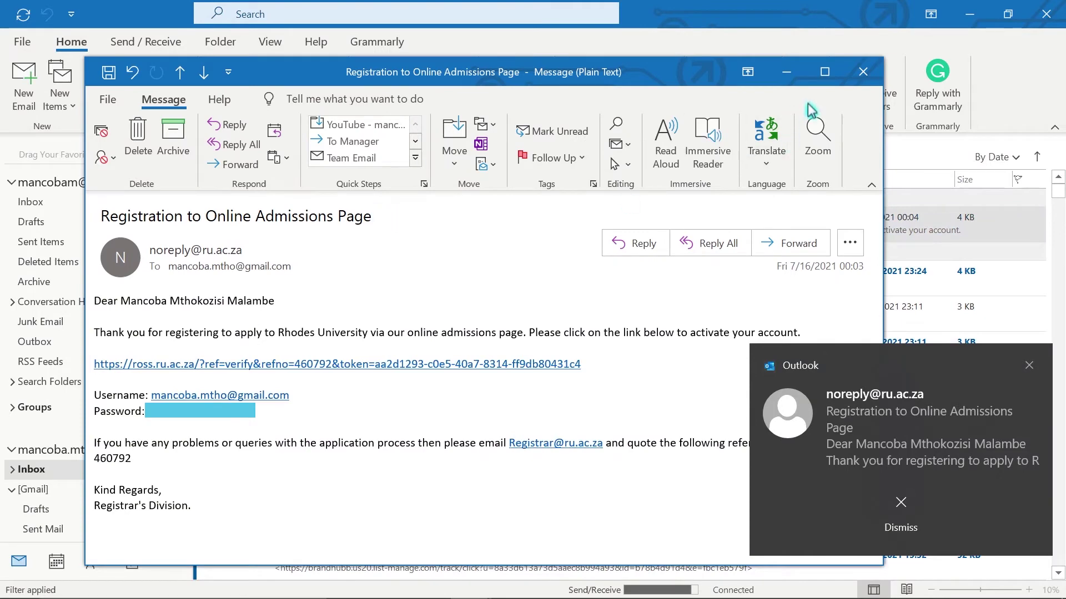
left_click(826, 72)
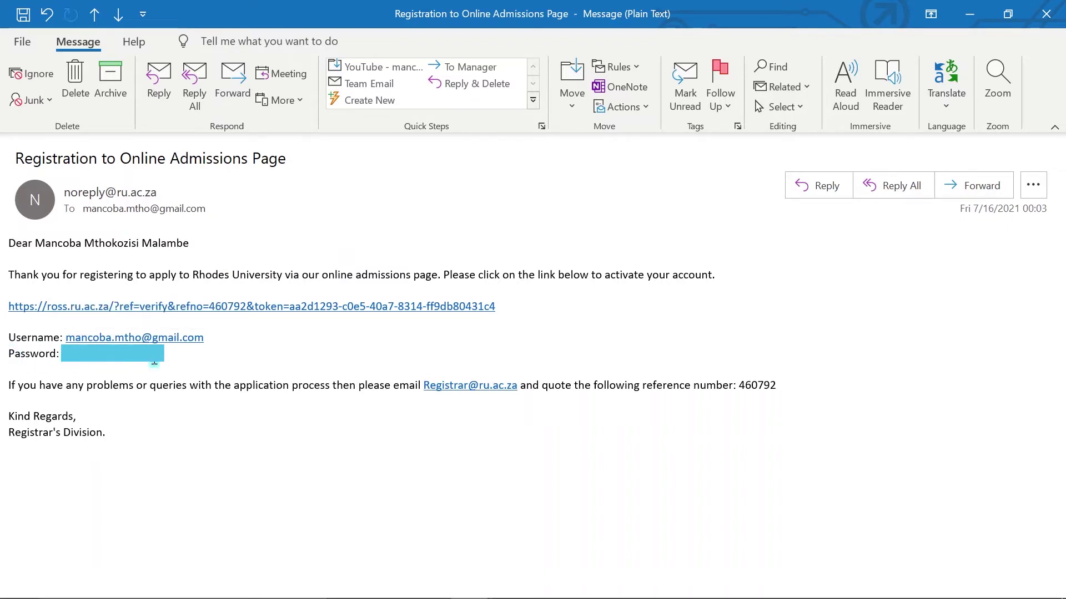
left_click(196, 316)
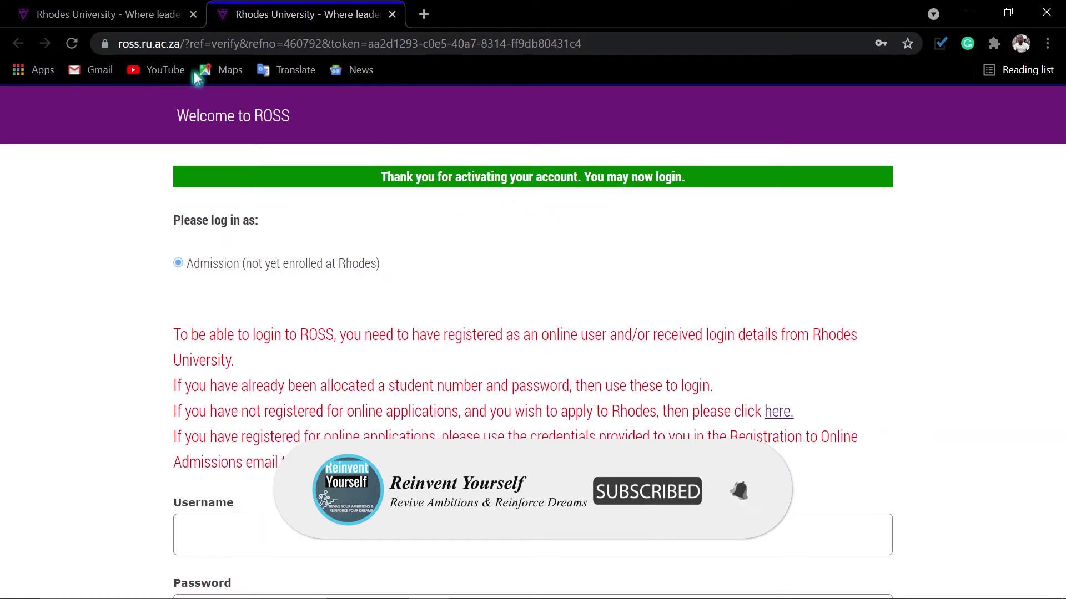
Close the duplicate ROSS login tab, keeping one login page open.
left_click(129, 22)
left_click(294, 21)
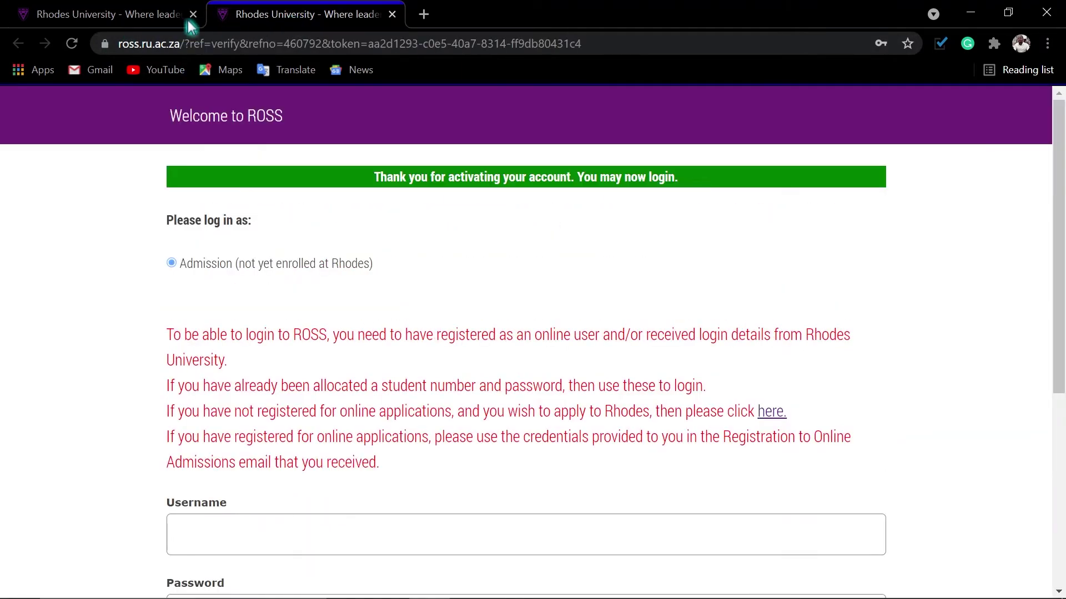
left_click(193, 14)
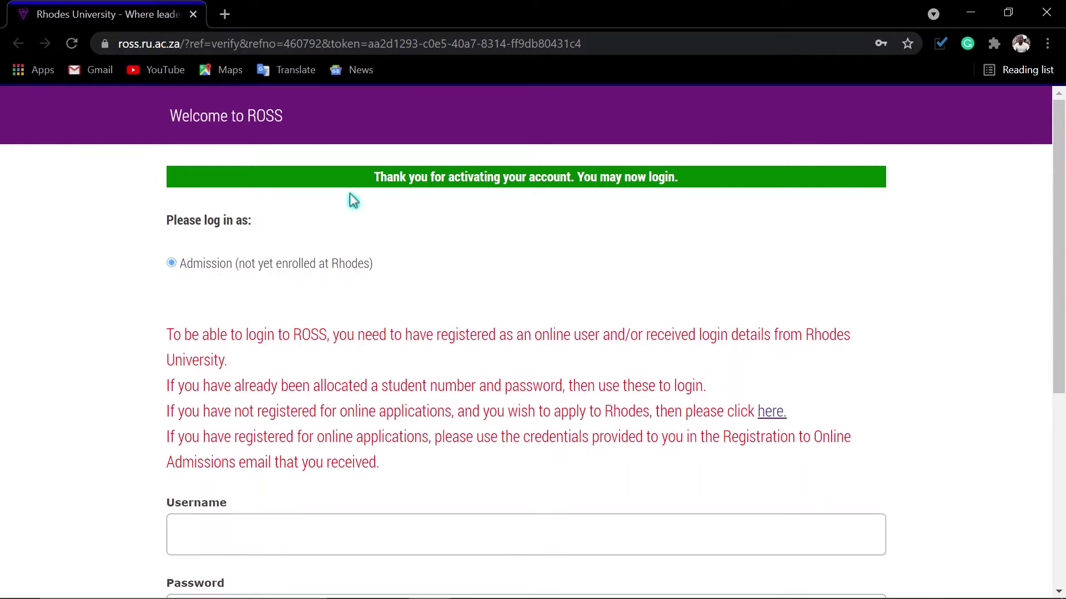
Log in to ROSS with the registered e-mail address and the account password.
scroll(333, 433, "down", 1)
scroll(333, 435, "down", 3)
left_click(233, 371)
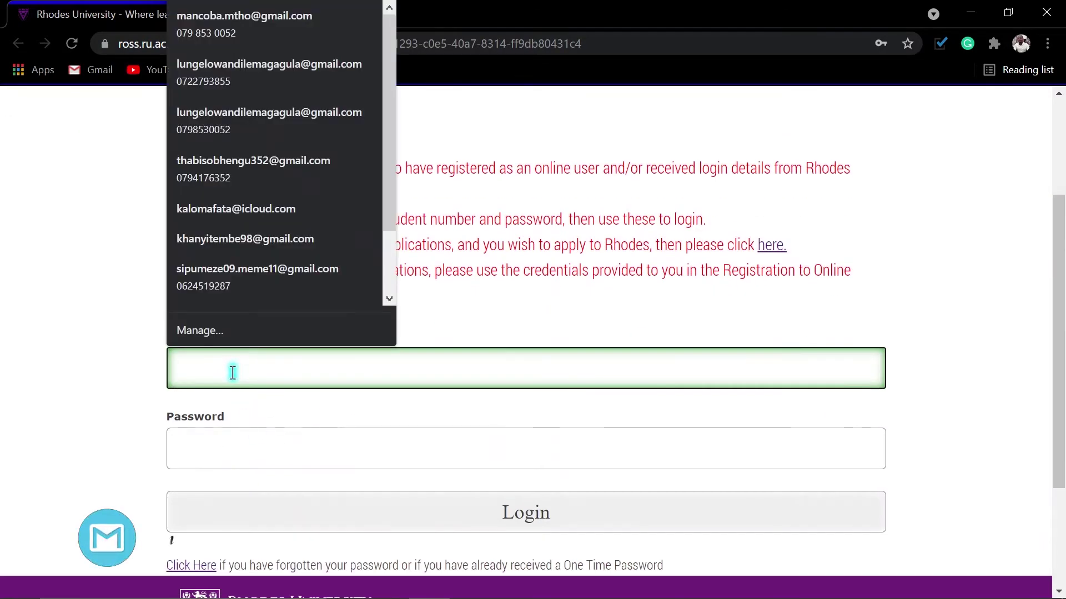
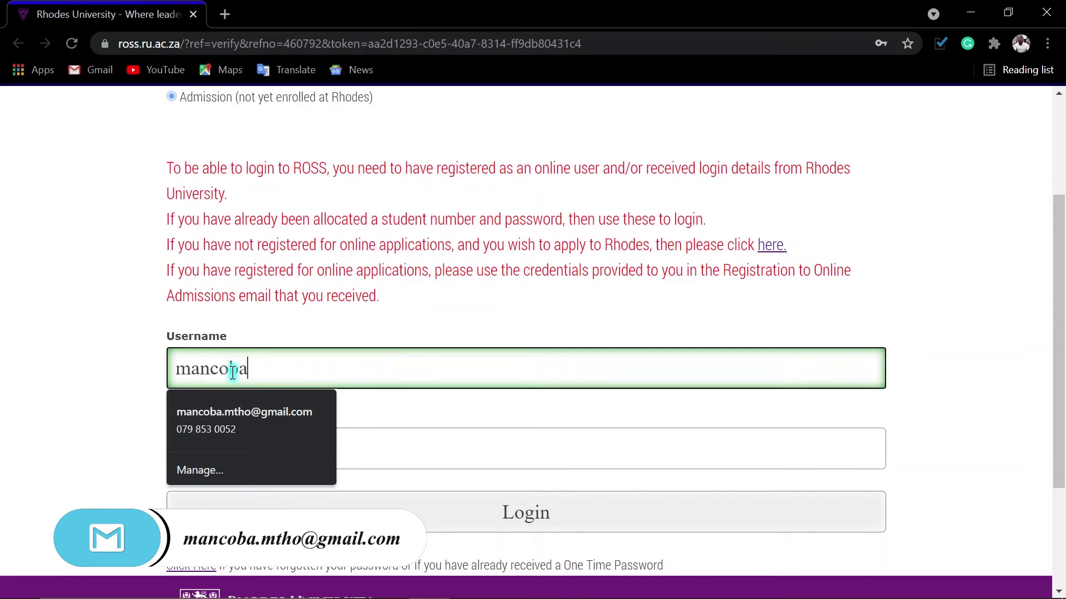
key("Tab")
type("••••••••••")
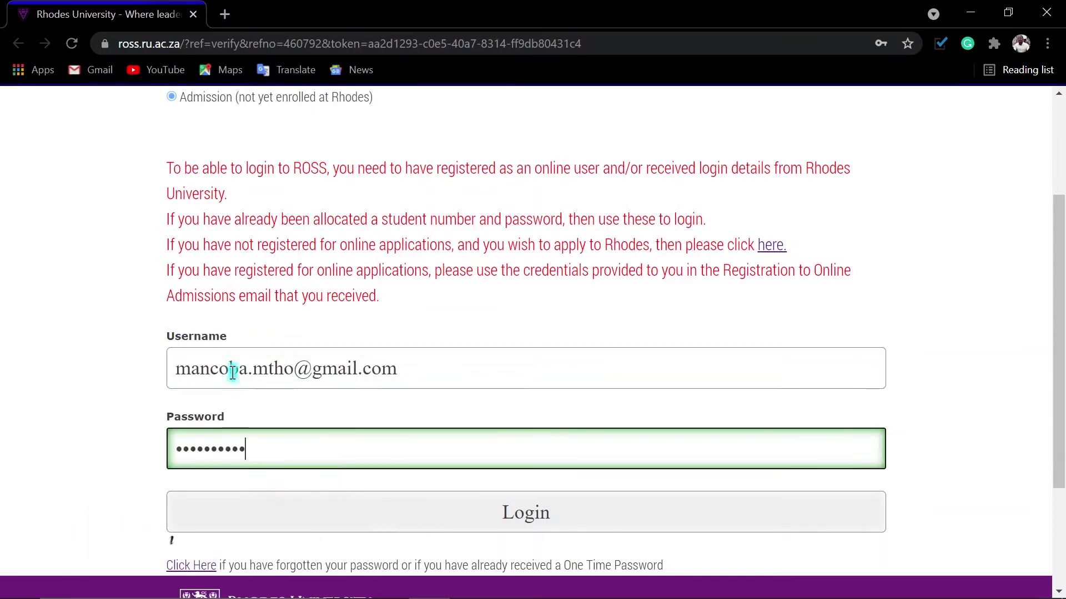
left_click(522, 521)
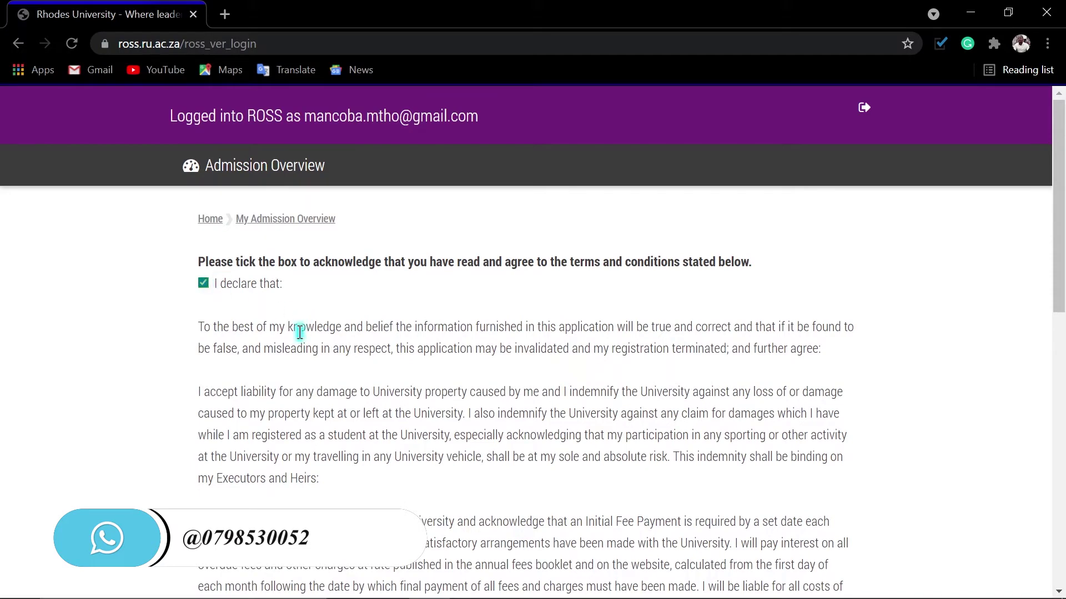
Tick the 'I declare that' terms and conditions checkbox and continue to the Admission Overview.
scroll(349, 344, "down", 8)
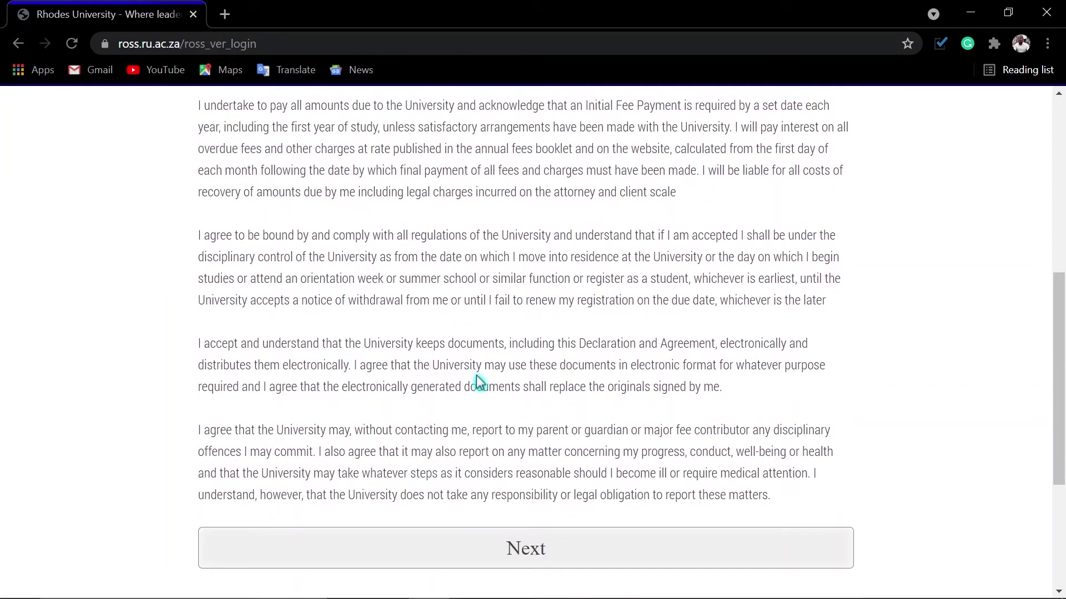
scroll(475, 381, "down", 3)
scroll(380, 266, "up", 9)
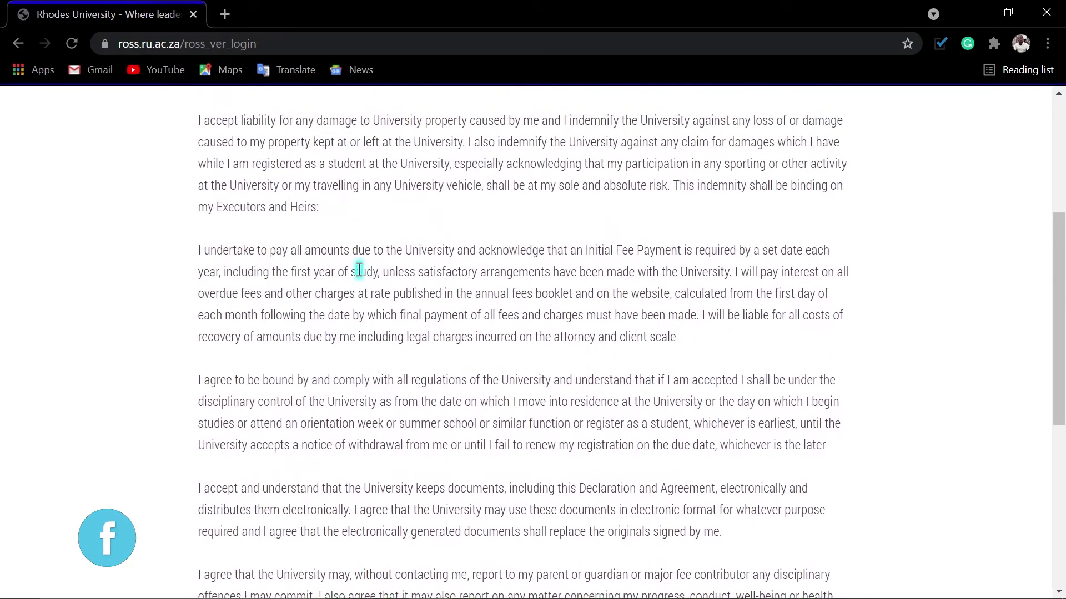
scroll(219, 214, "down", 6)
scroll(386, 289, "down", 3)
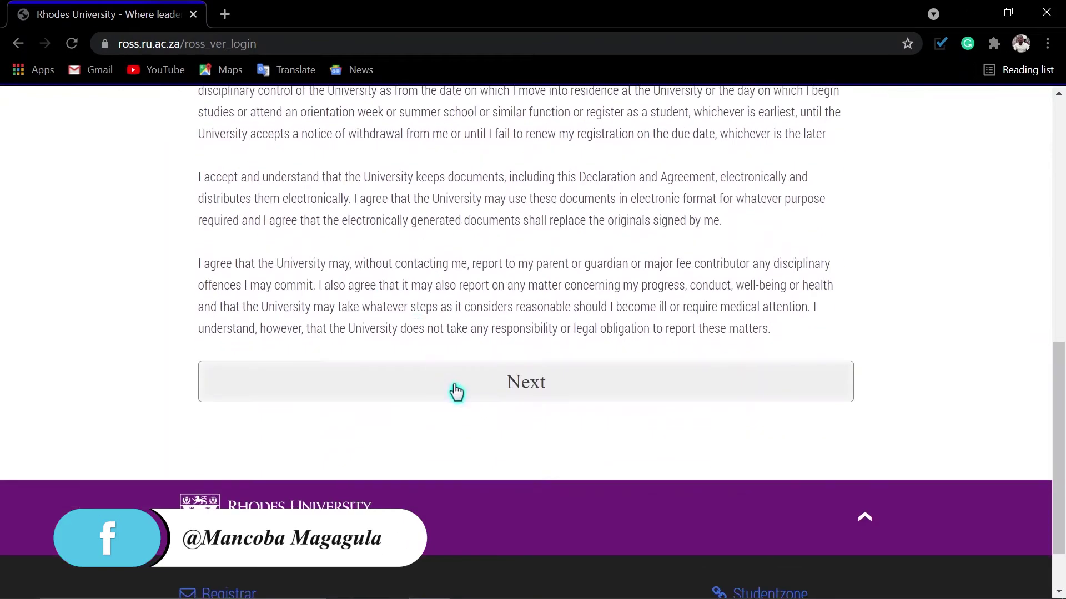
left_click(514, 388)
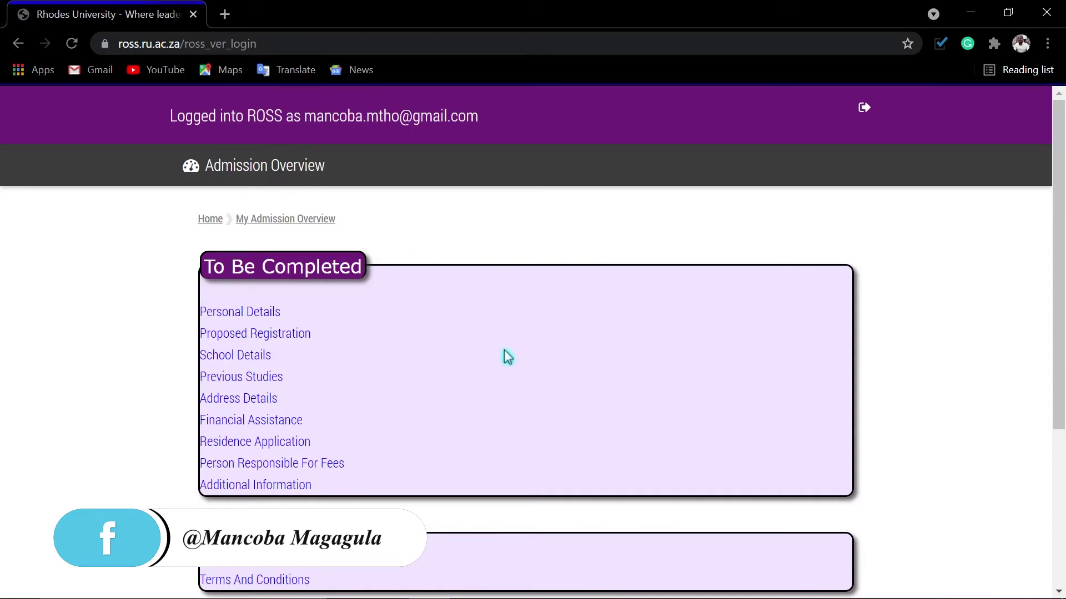
scroll(505, 358, "down", 3)
scroll(499, 362, "up", 2)
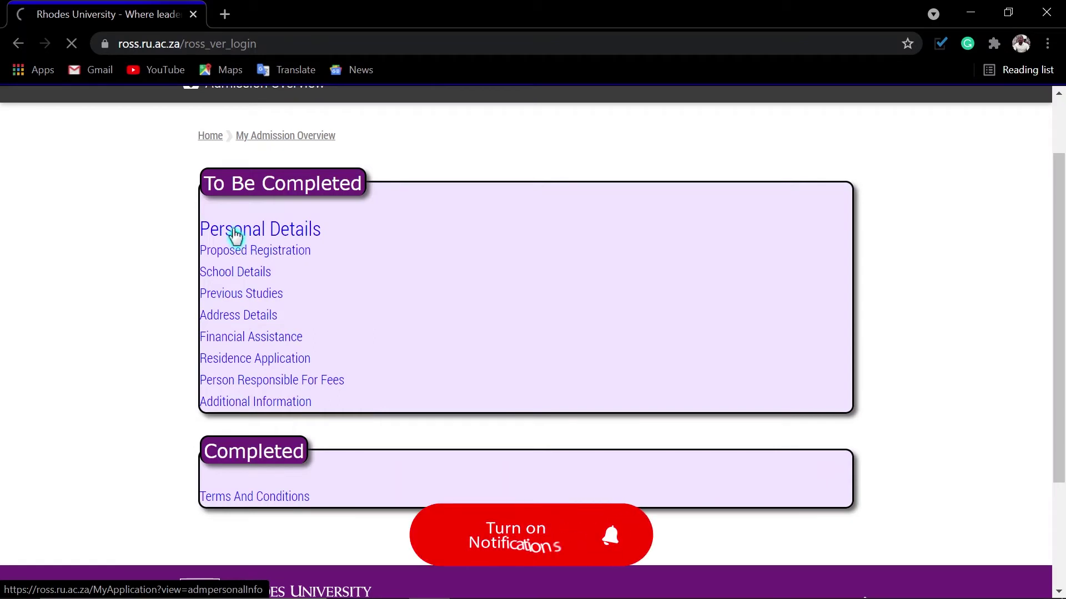
Open Personal Details and move the second given name from First Name into Second Names.
left_click(236, 235)
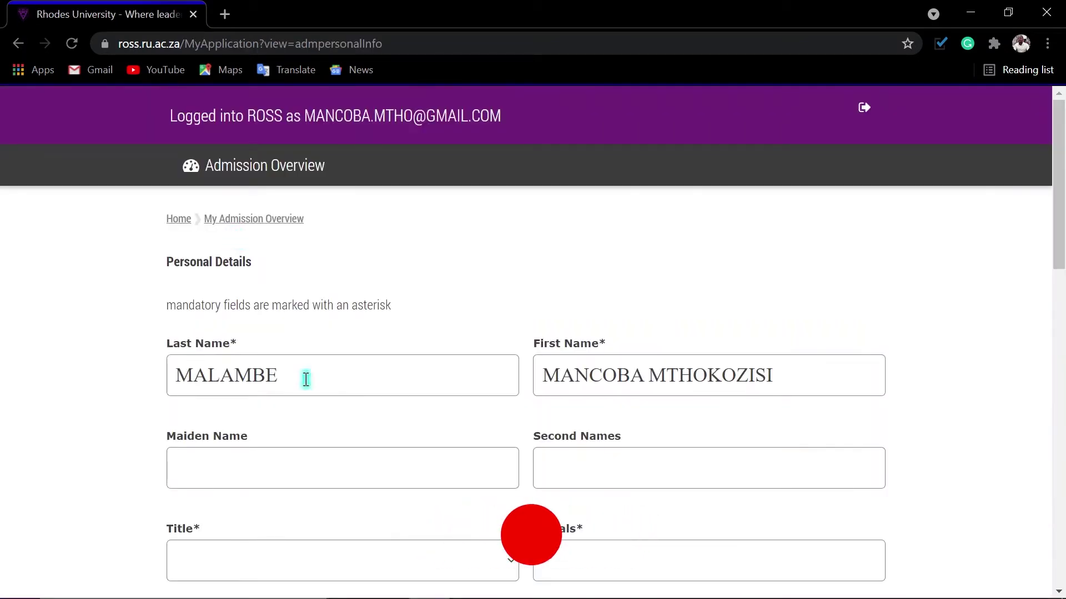
scroll(533, 431, "down", 1)
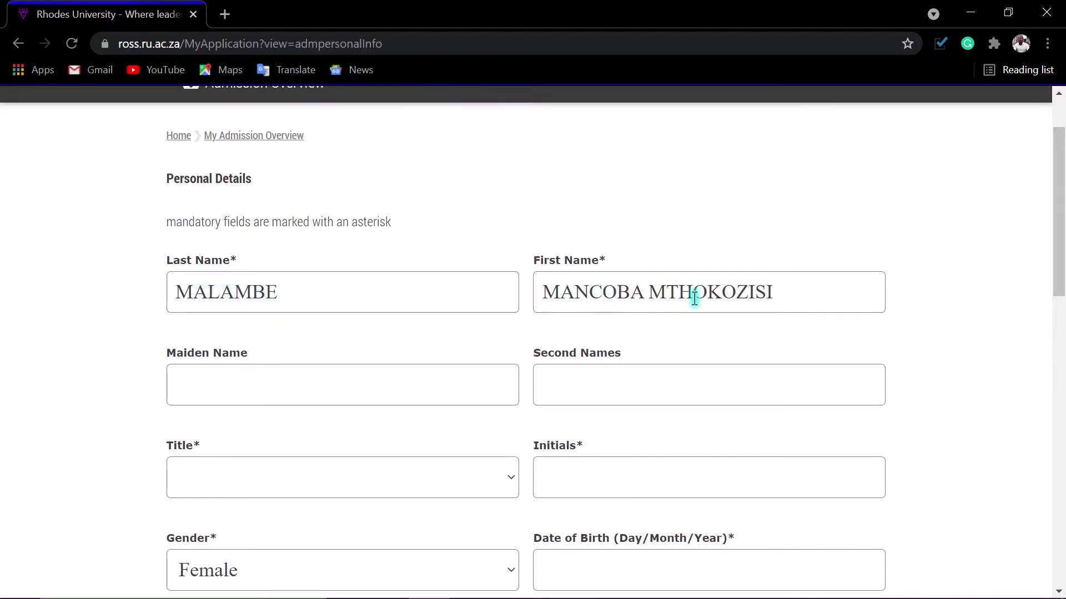
left_click_drag(796, 292, 644, 294)
key("ctrl+c")
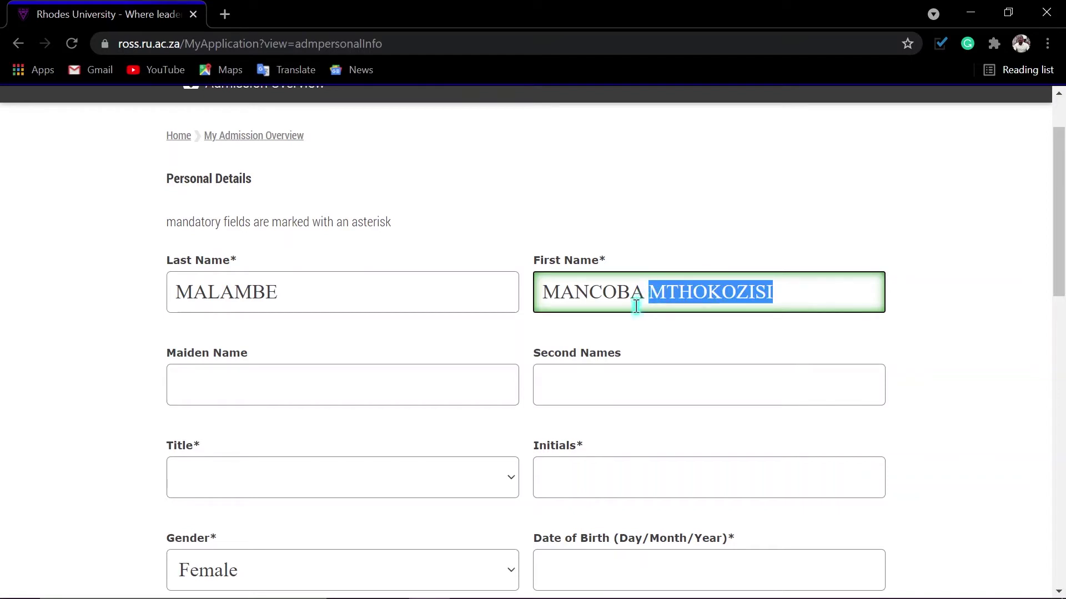
key("BackSpace")
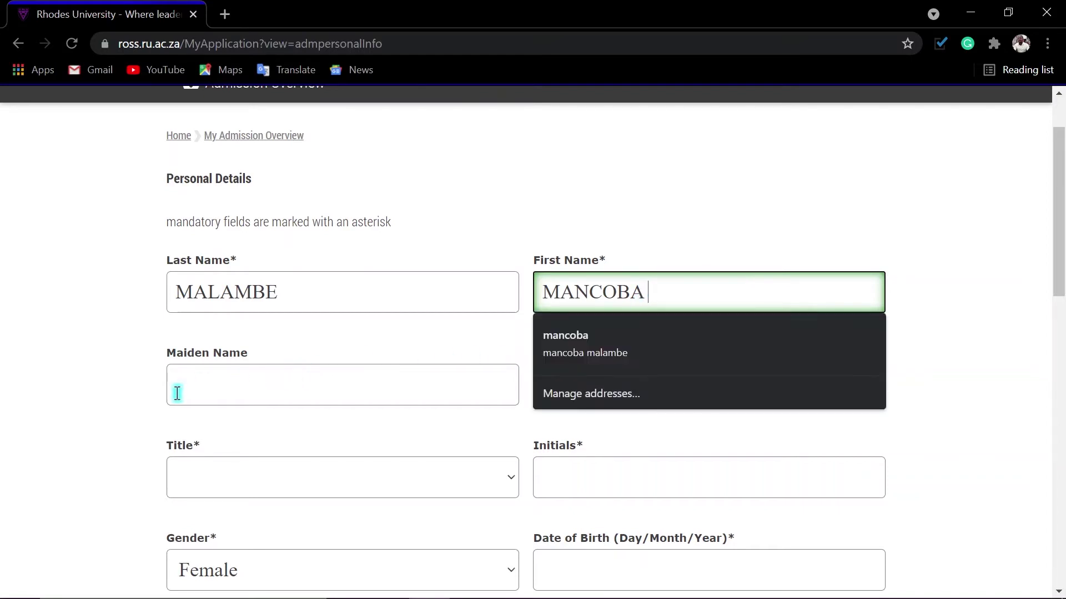
left_click(204, 378)
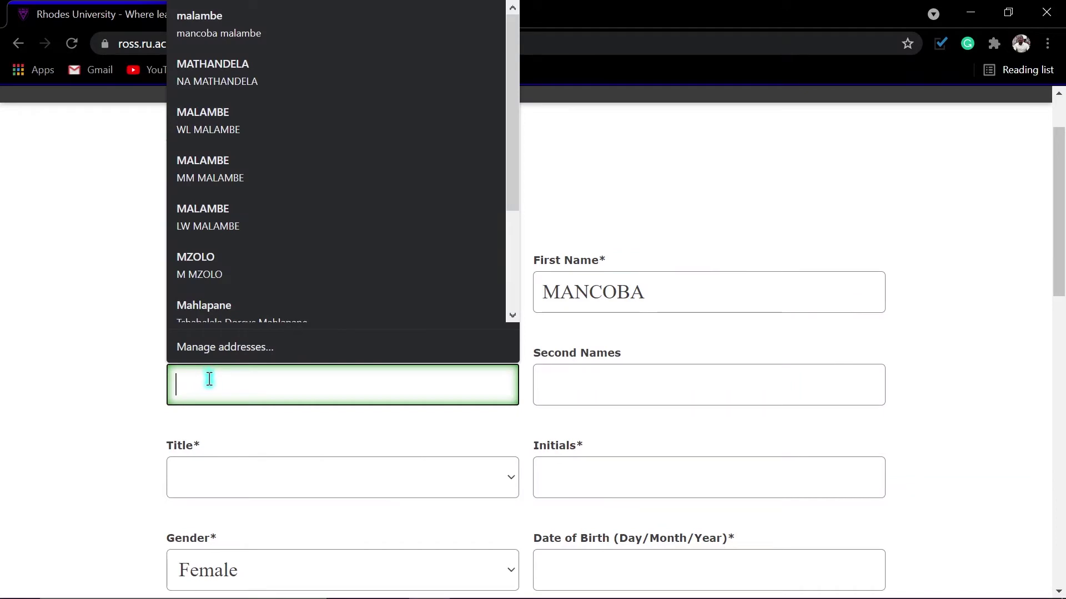
key("ctrl+v")
left_click(608, 395)
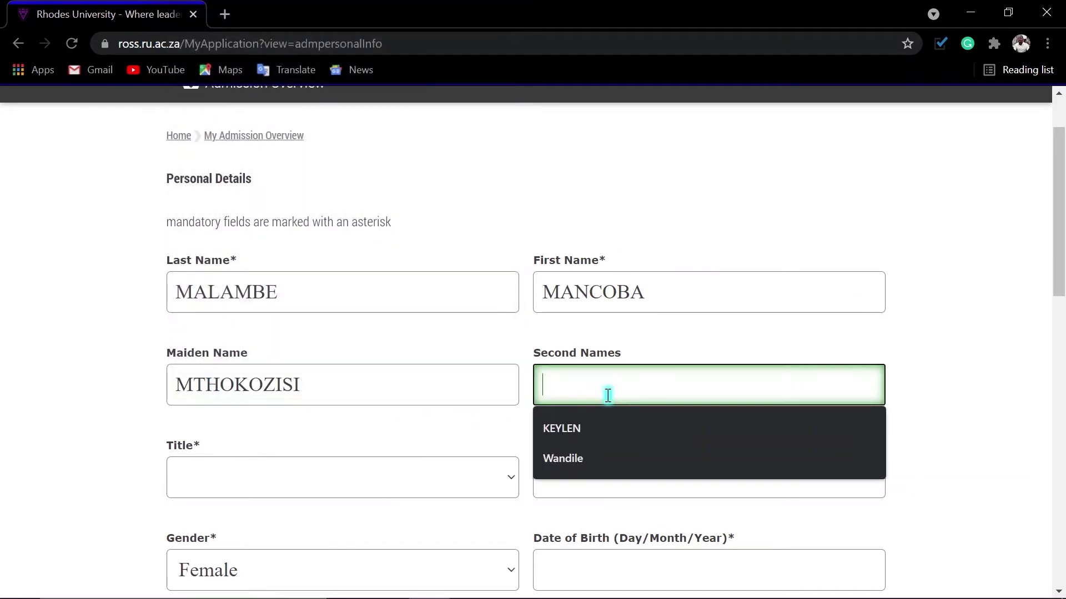
double_click(345, 387)
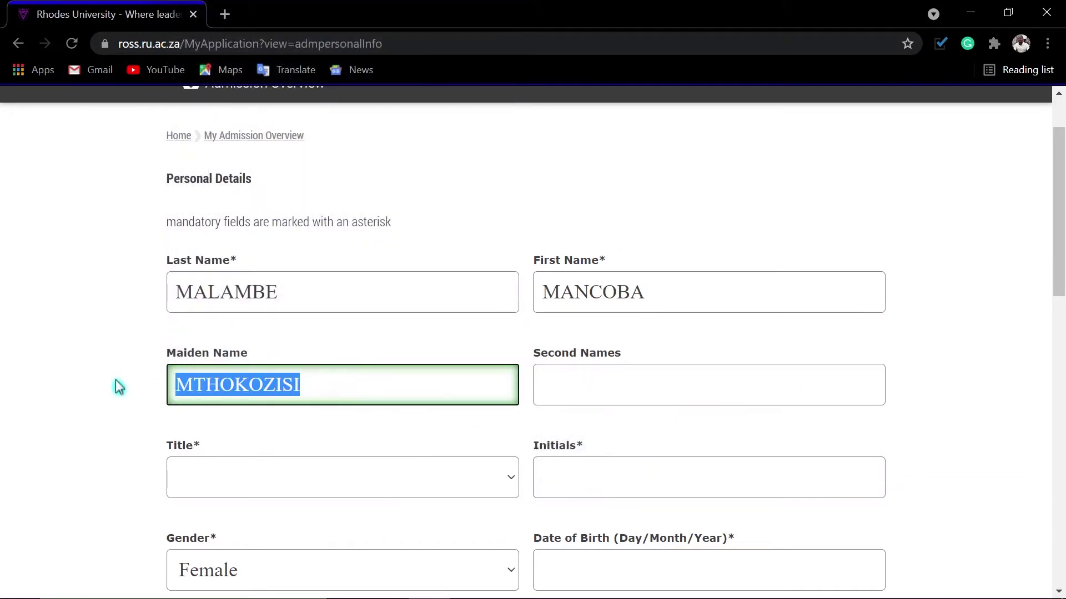
key("ctrl+x")
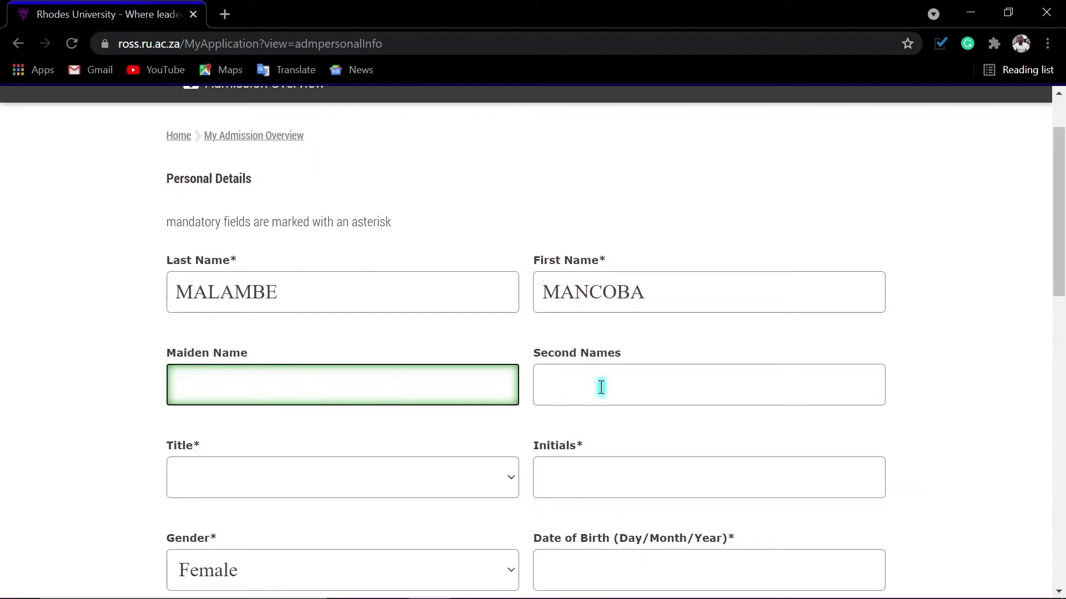
left_click(601, 387)
key("ctrl+v")
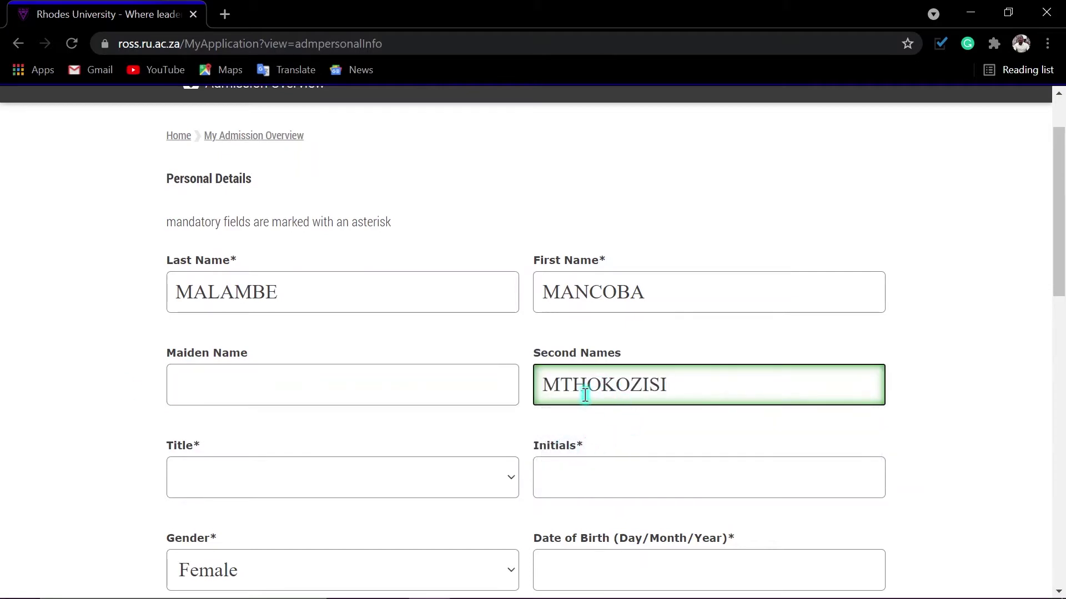
Set the title to Mr, enter the applicant's initials, and choose Male as gender.
scroll(313, 472, "down", 2)
left_click(334, 412)
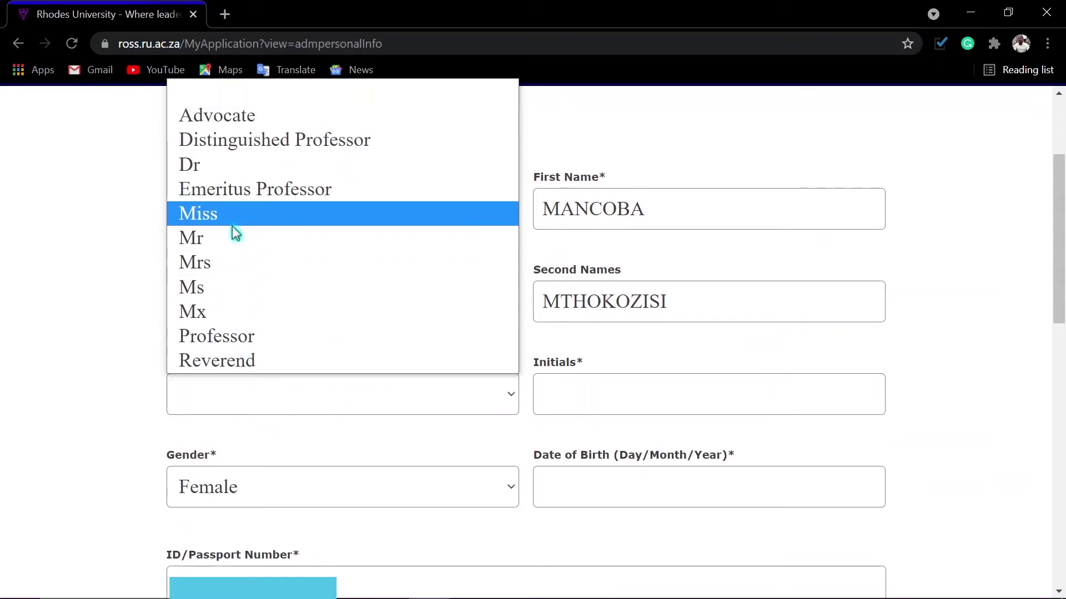
left_click(215, 237)
left_click(610, 397)
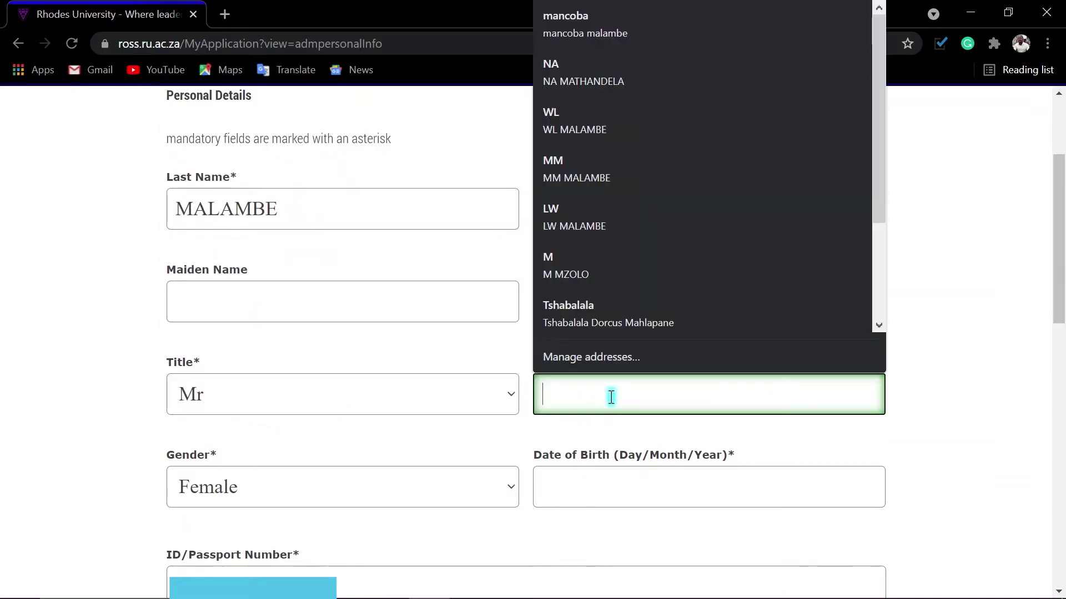
type("MM")
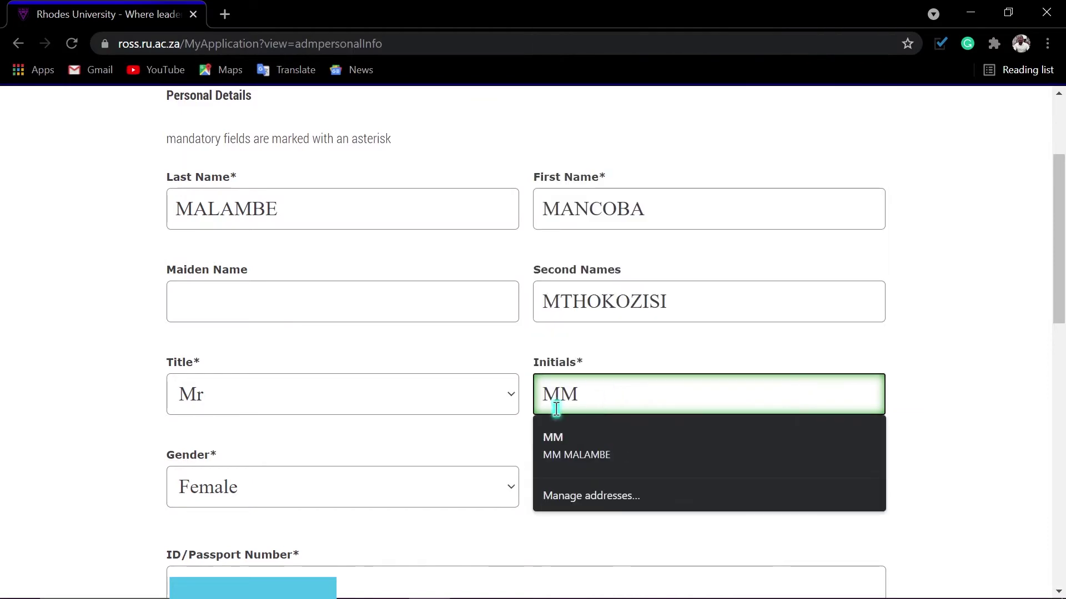
left_click(266, 490)
left_click(231, 542)
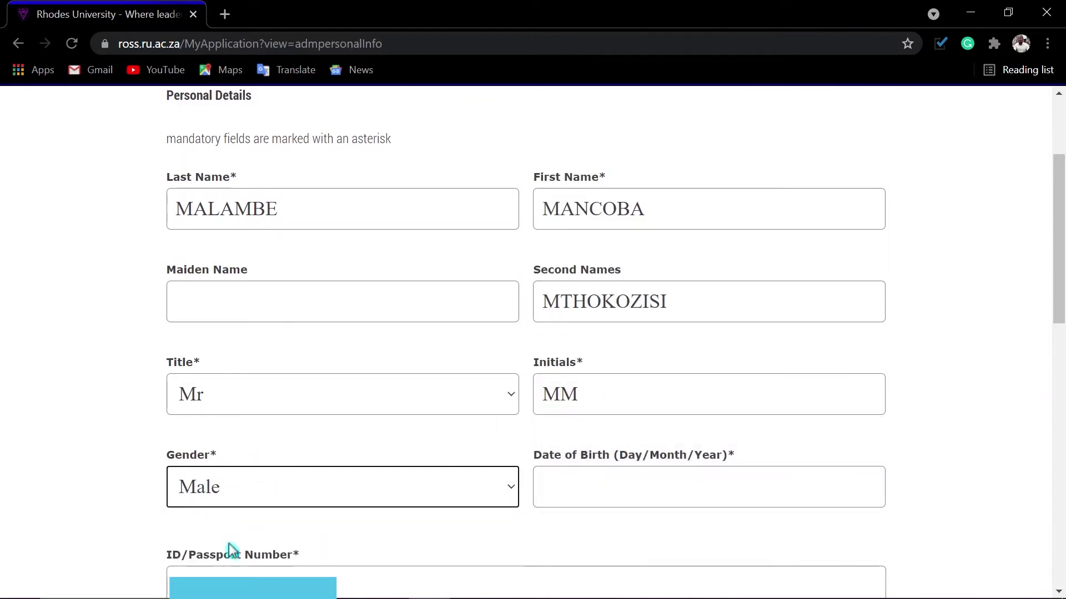
left_click(633, 487)
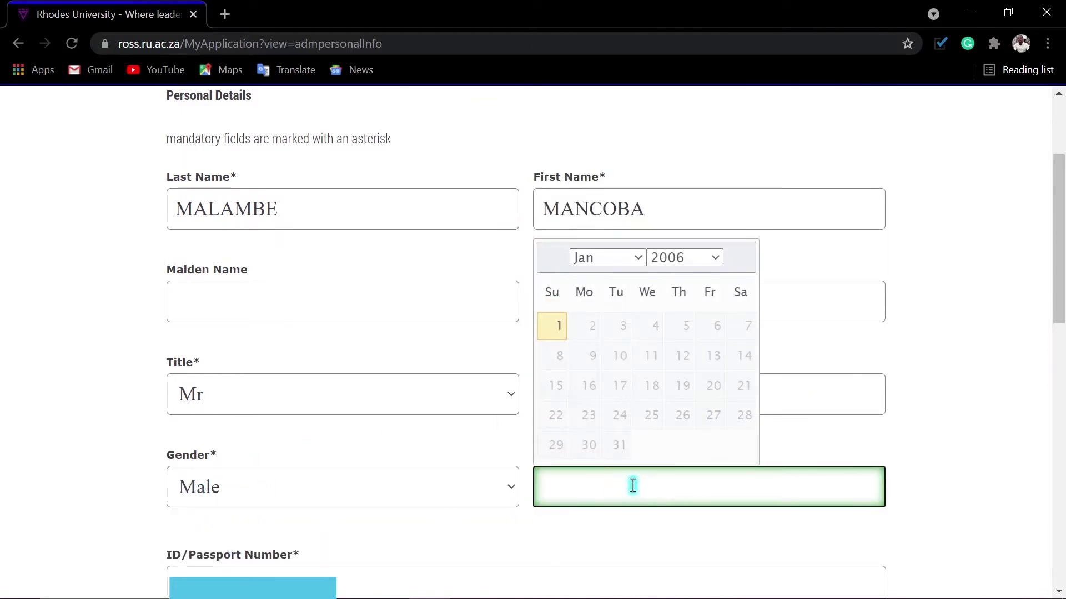
left_click(698, 260)
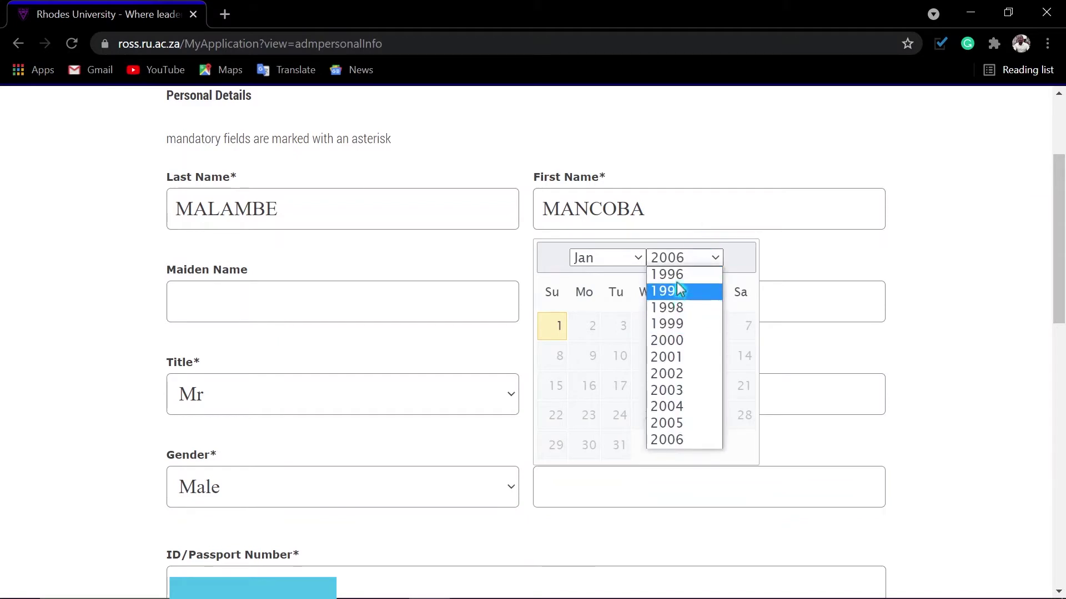
left_click(666, 273)
left_click(625, 264)
left_click(618, 267)
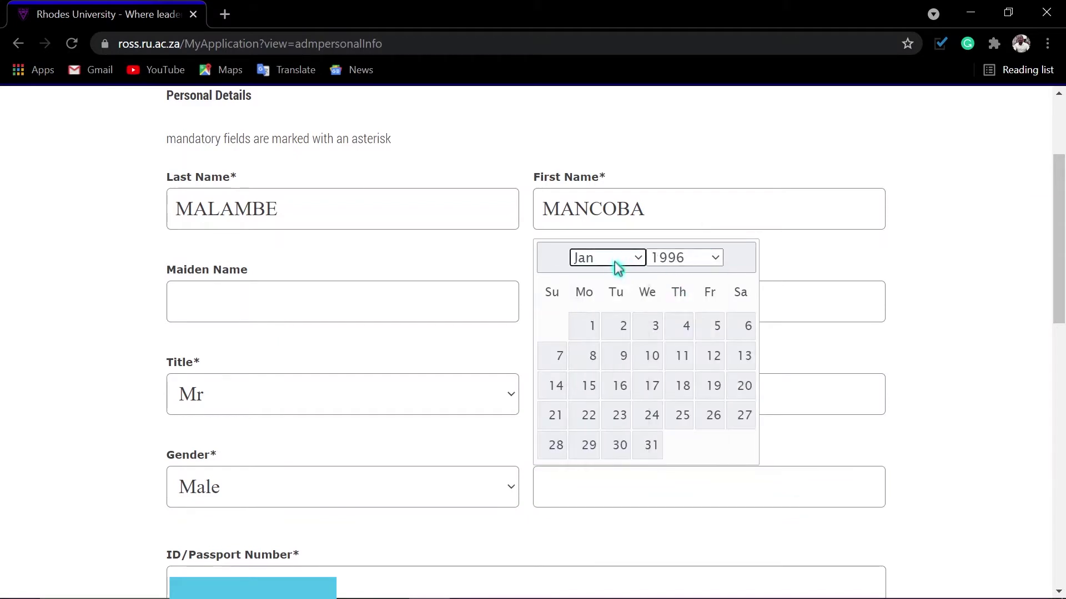
left_click(711, 364)
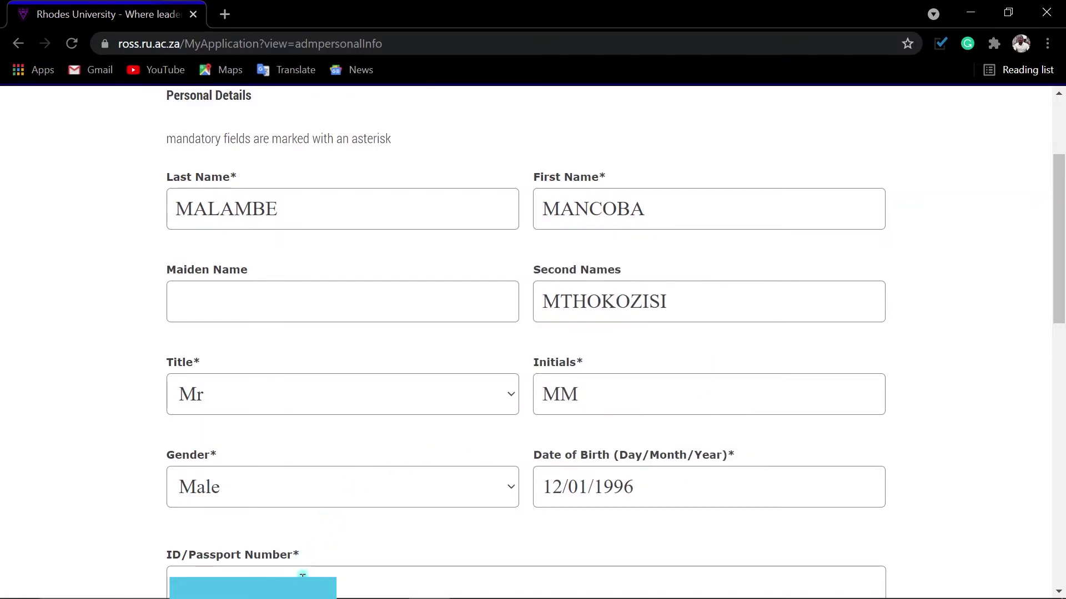
Keep previous Rhodes registration as No and set Population Group to AFRICAN.
scroll(303, 576, "down", 6)
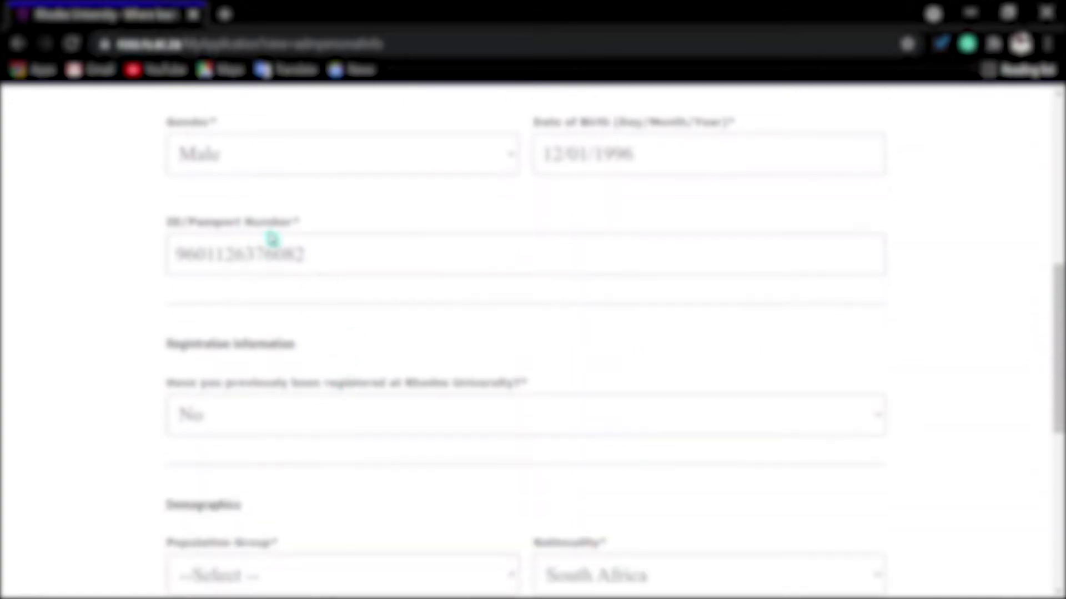
scroll(272, 239, "down", 2)
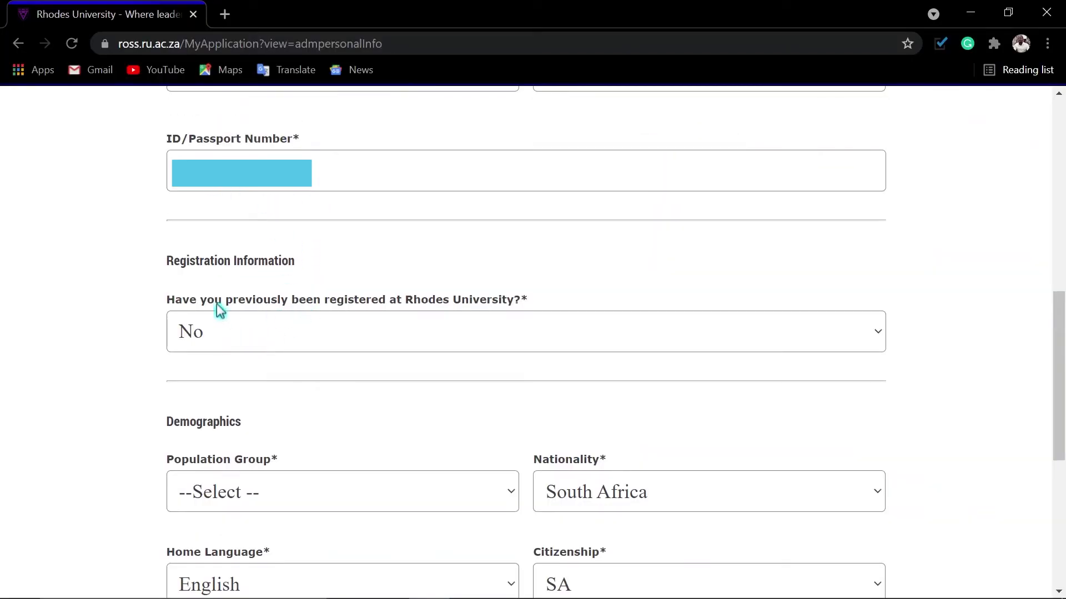
left_click(350, 340)
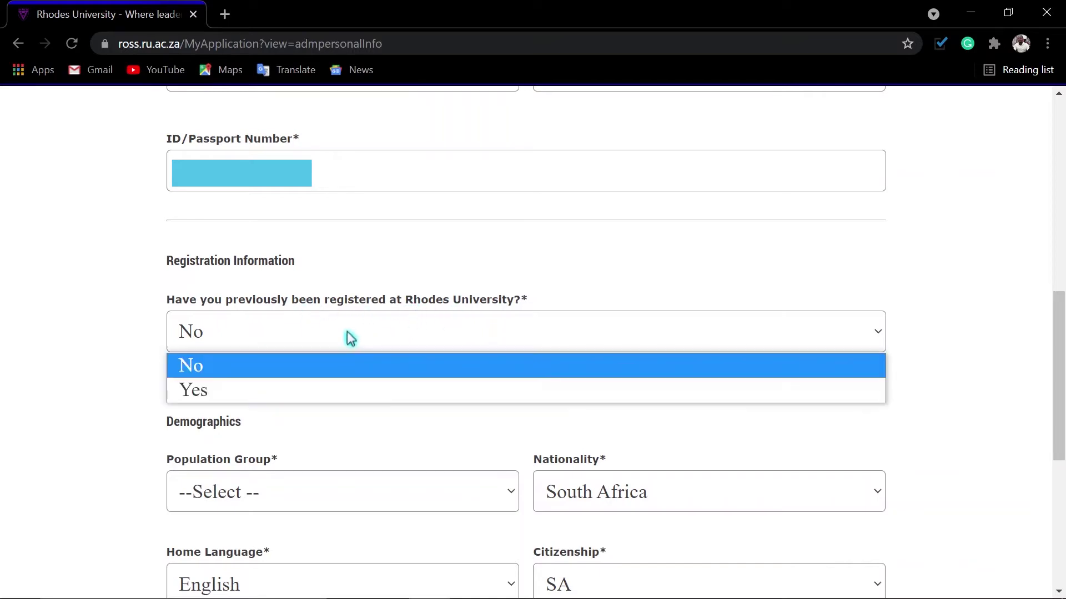
left_click(350, 338)
scroll(333, 378, "down", 2)
scroll(349, 395, "down", 2)
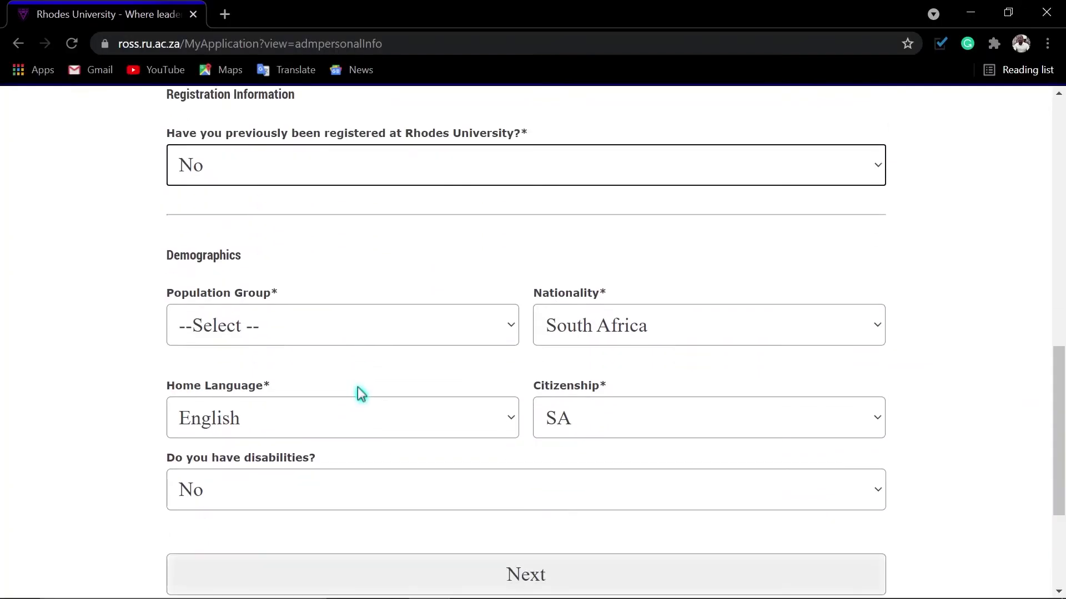
scroll(254, 305, "down", 2)
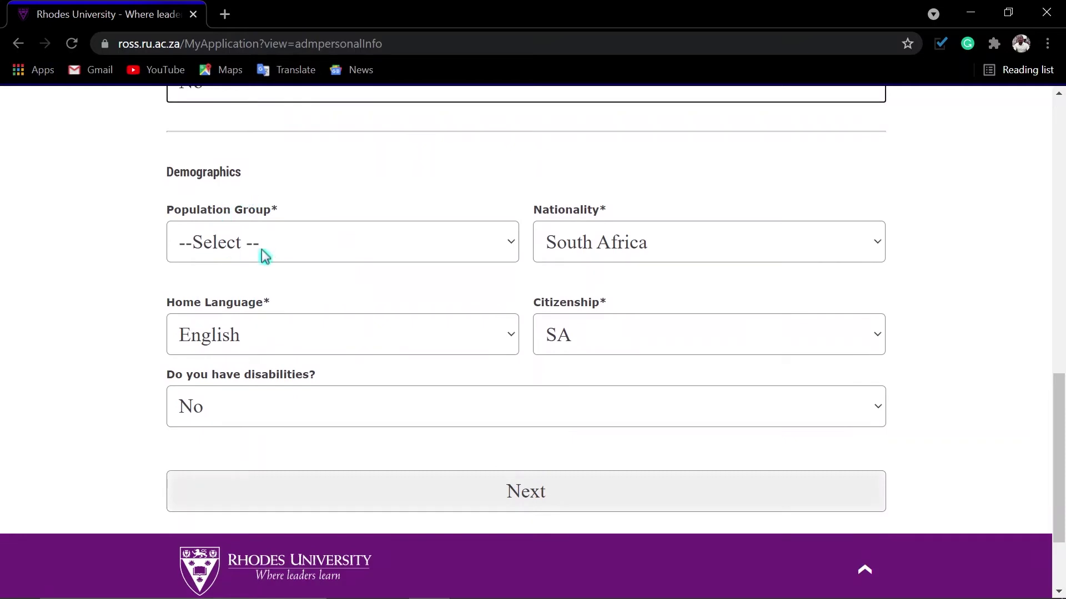
left_click(353, 253)
left_click(245, 300)
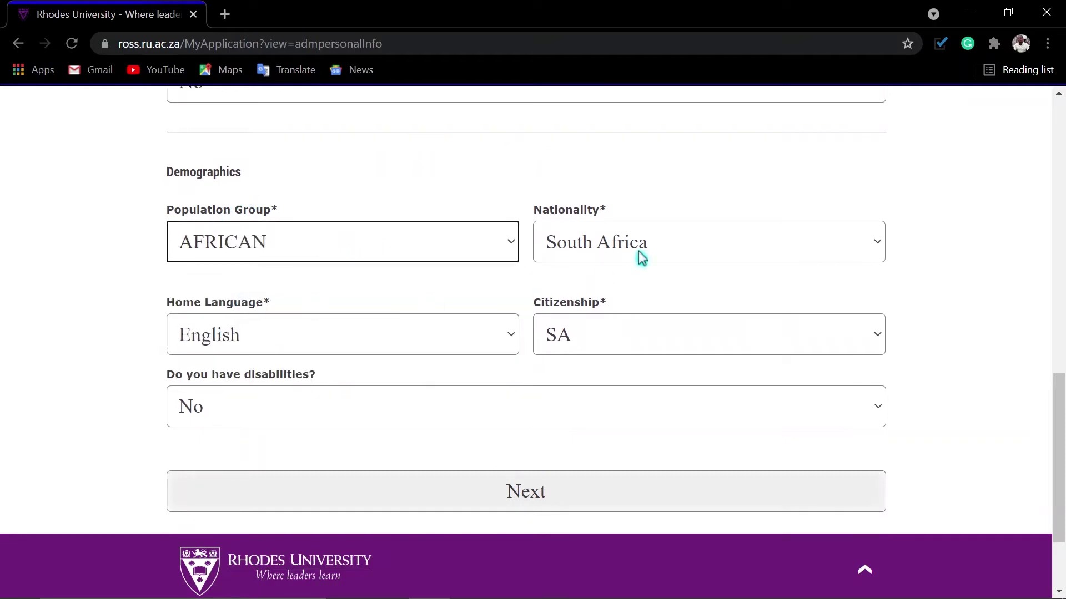
Keep nationality South Africa, set Home Language to Swazi/Swati/Siswati, keep Disabilities No, and save.
left_click(680, 248)
left_click(683, 247)
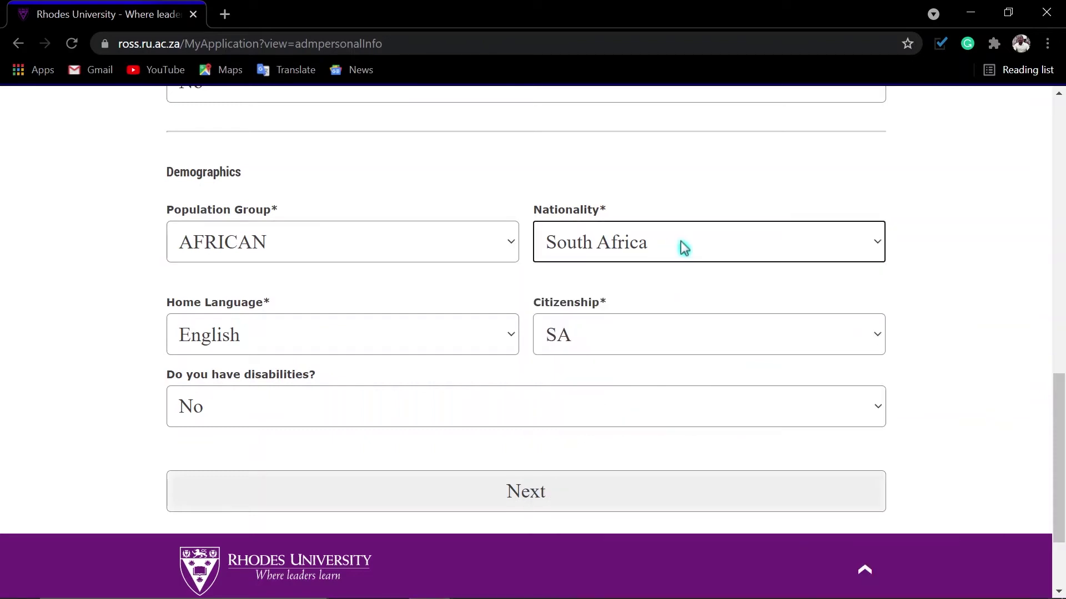
left_click(683, 247)
left_click(669, 246)
left_click(390, 346)
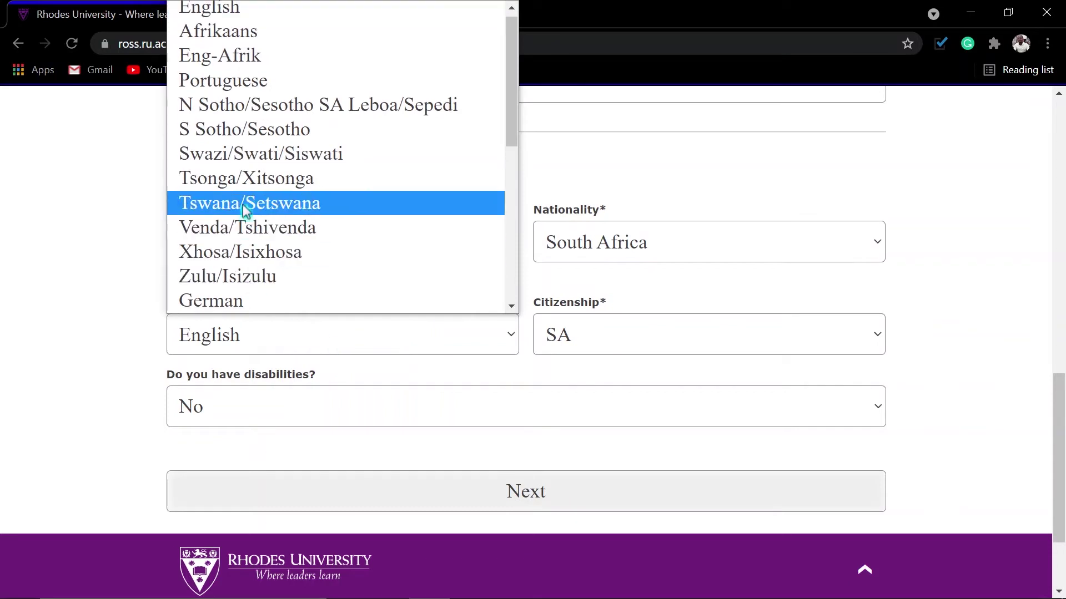
left_click(248, 158)
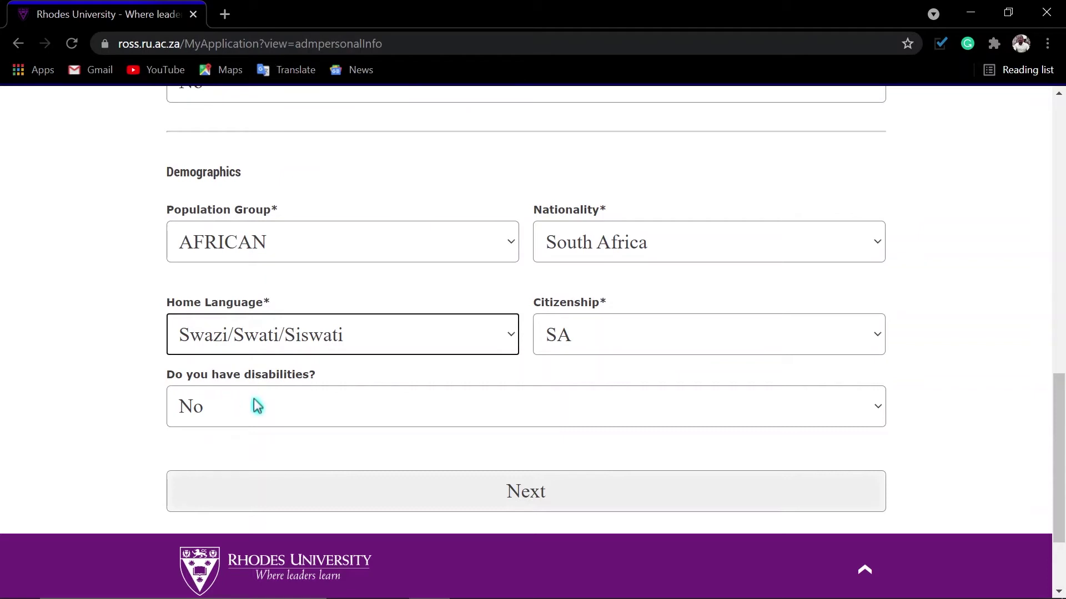
left_click(352, 414)
left_click(357, 416)
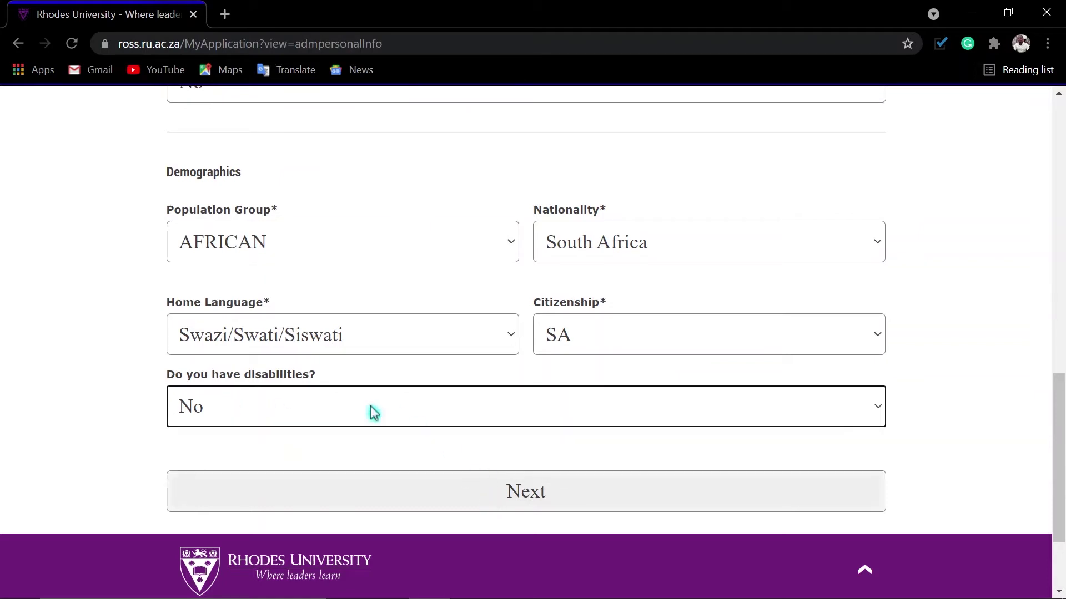
left_click(537, 502)
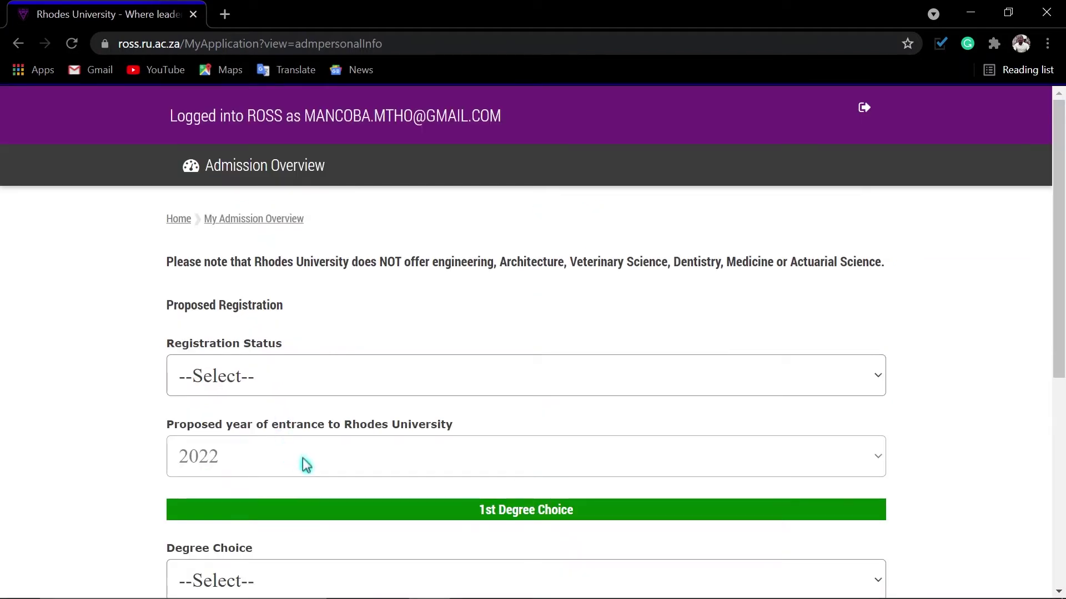
Review the notice on fields not offered and set Registration Status to Full-Time.
scroll(306, 465, "down", 6)
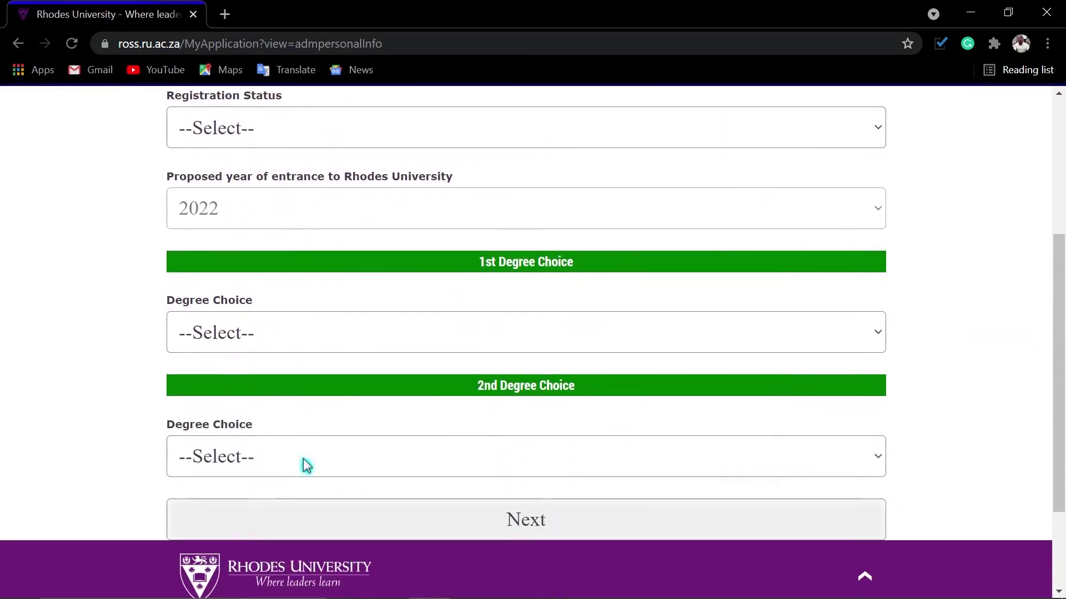
scroll(305, 467, "up", 1)
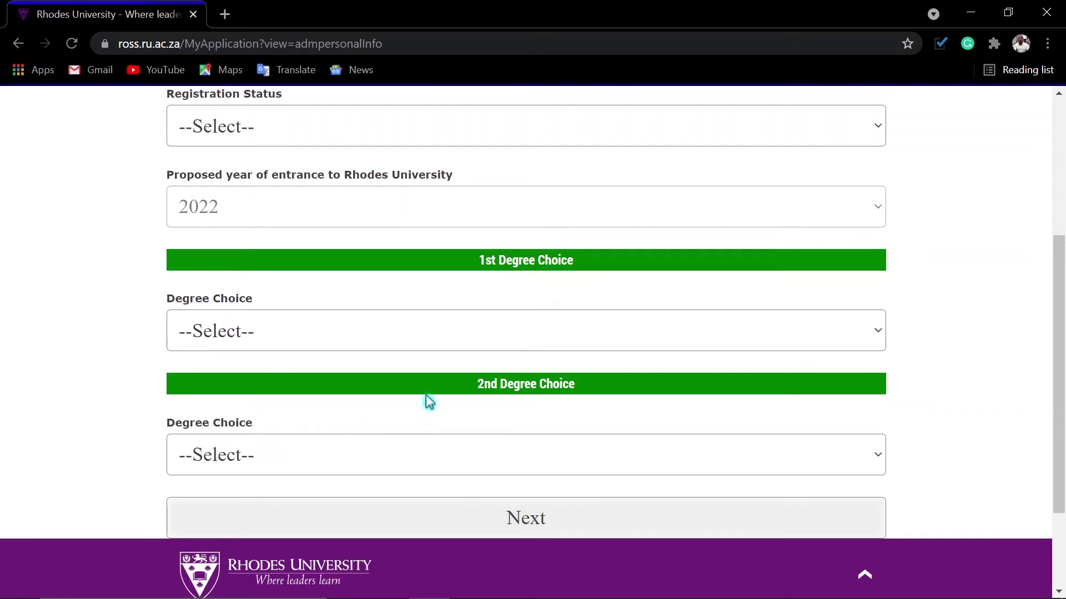
scroll(429, 399, "up", 1)
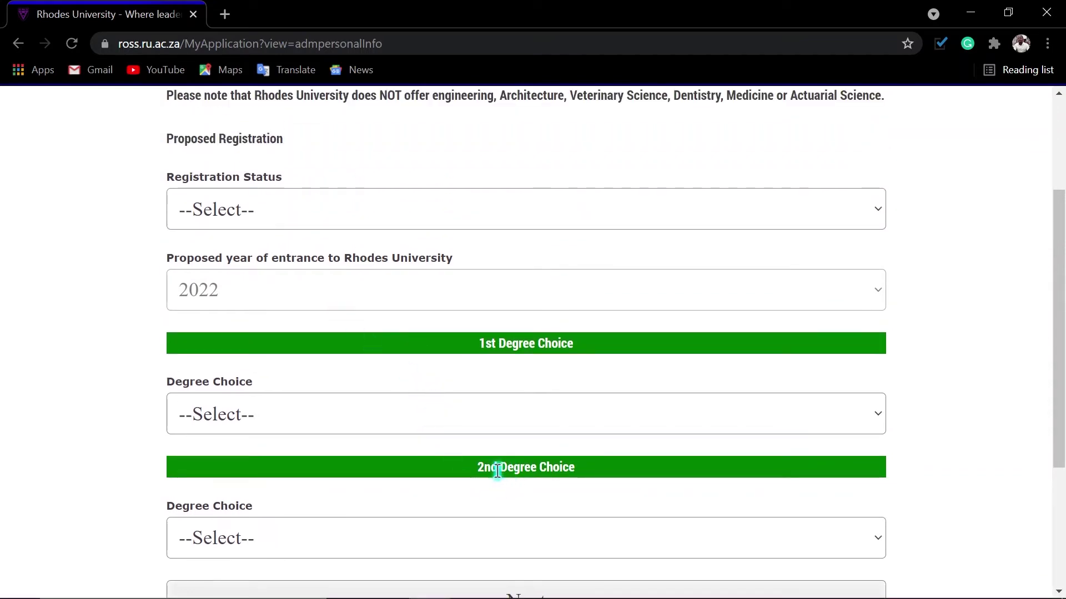
scroll(496, 490, "up", 3)
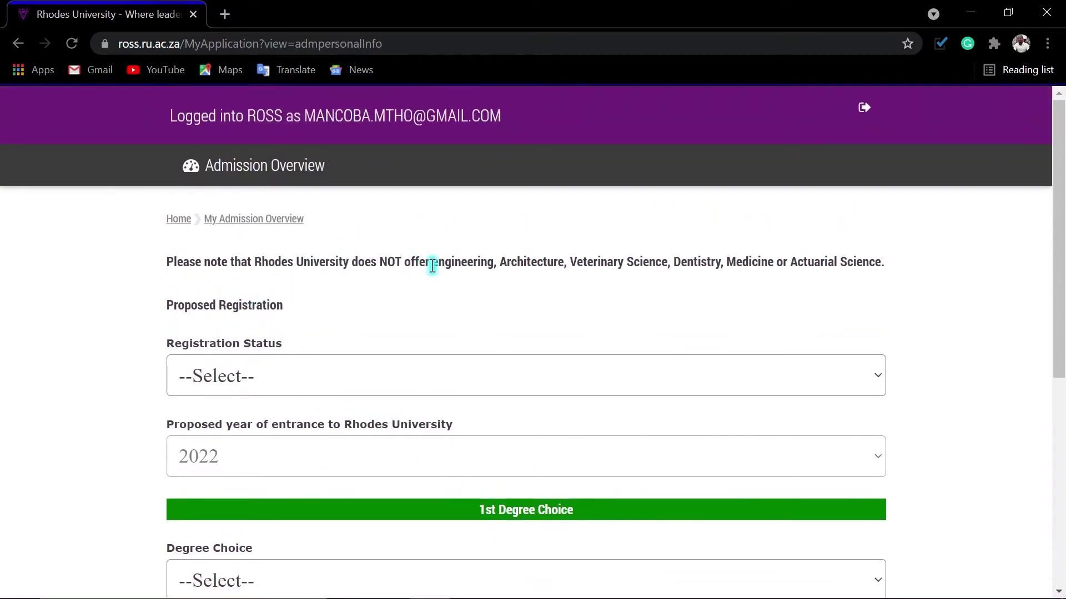
left_click_drag(435, 261, 818, 265)
left_click(588, 261)
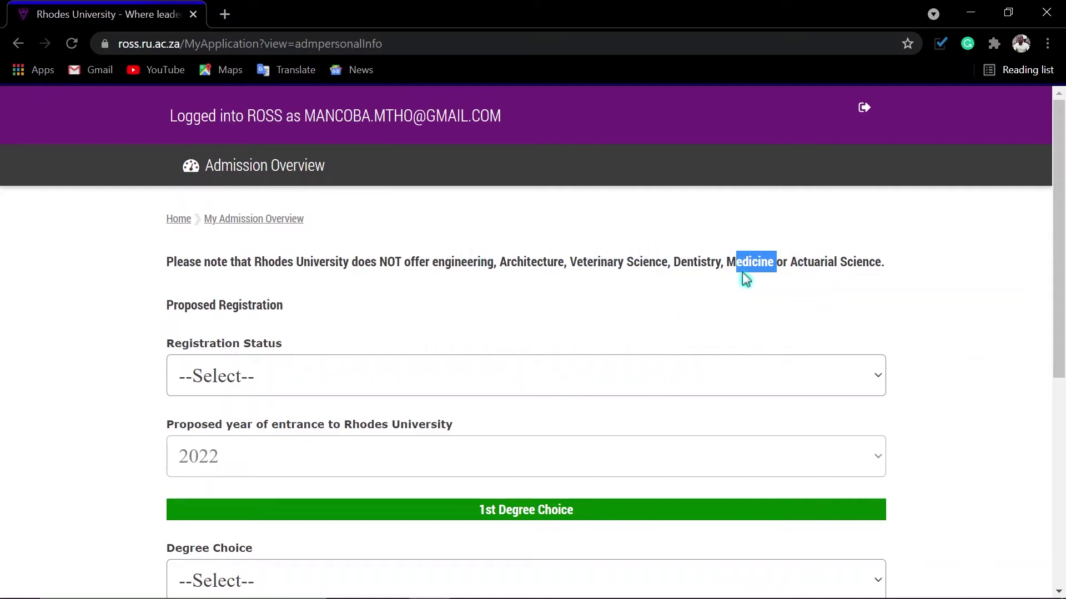
left_click(596, 312)
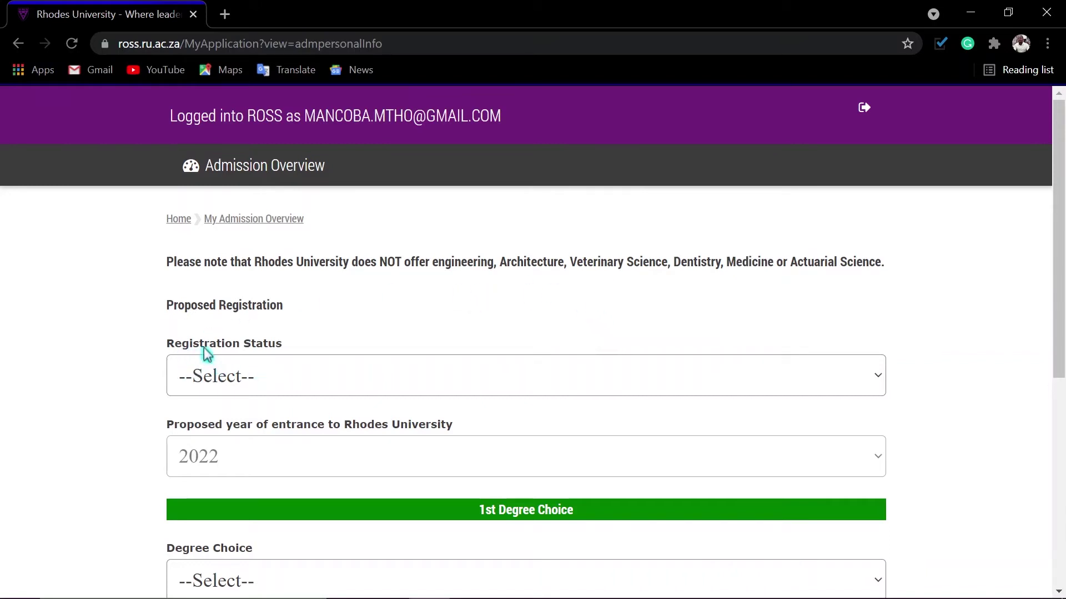
left_click(338, 382)
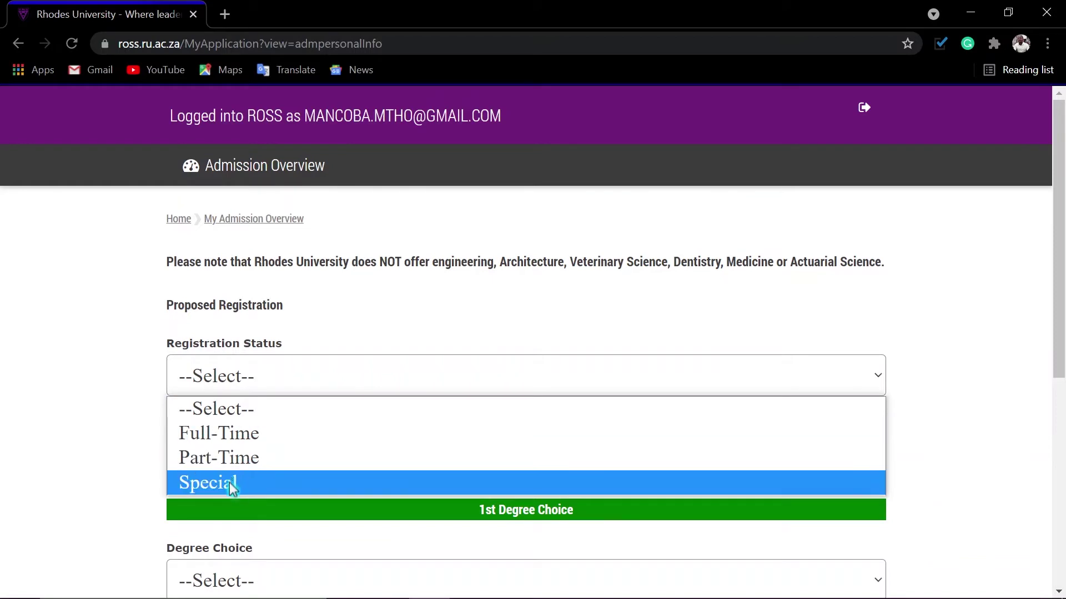
left_click(239, 442)
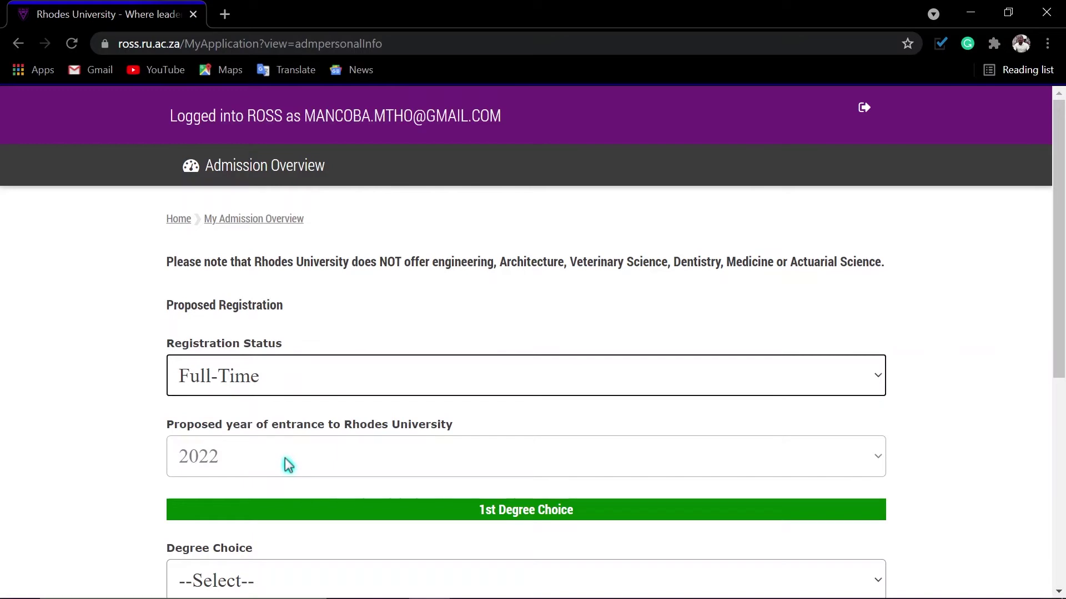
Choose Bachelor of Science (Information Systems) as the 1st Degree Choice.
scroll(333, 464, "down", 3)
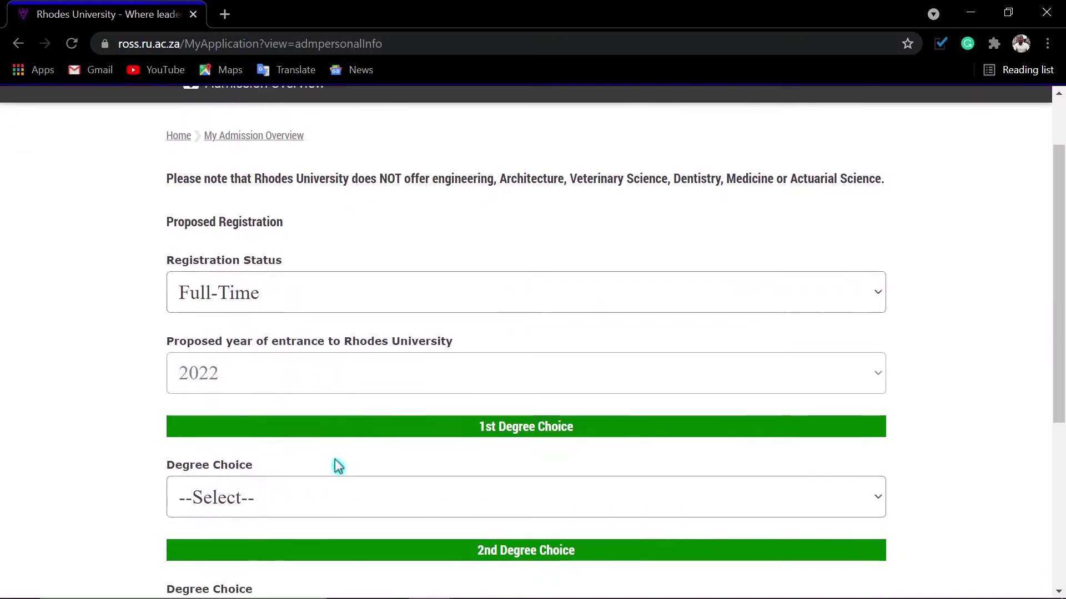
left_click(340, 427)
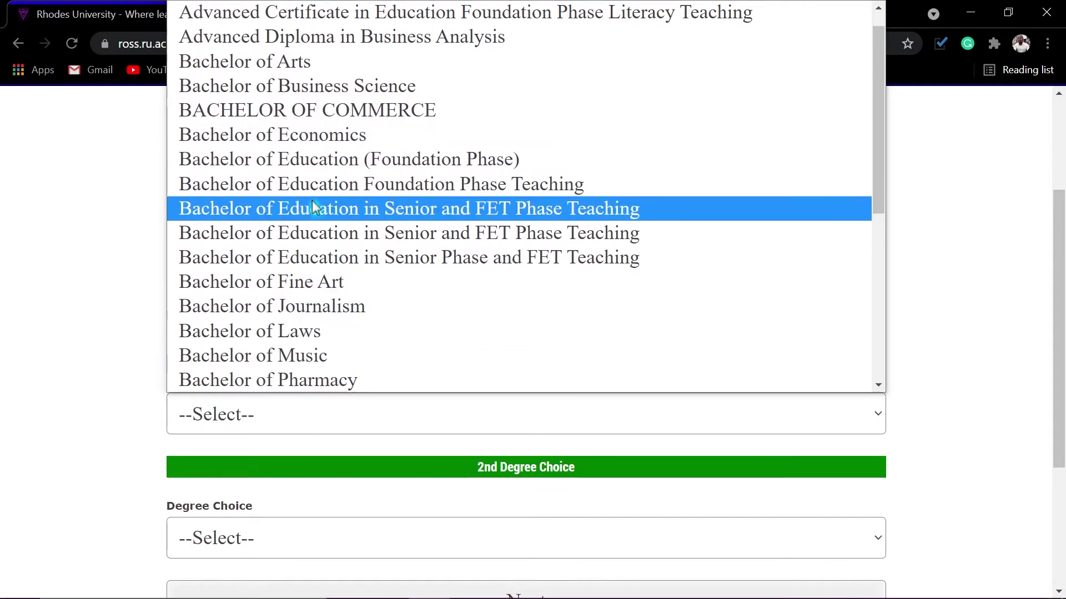
scroll(313, 208, "down", 5)
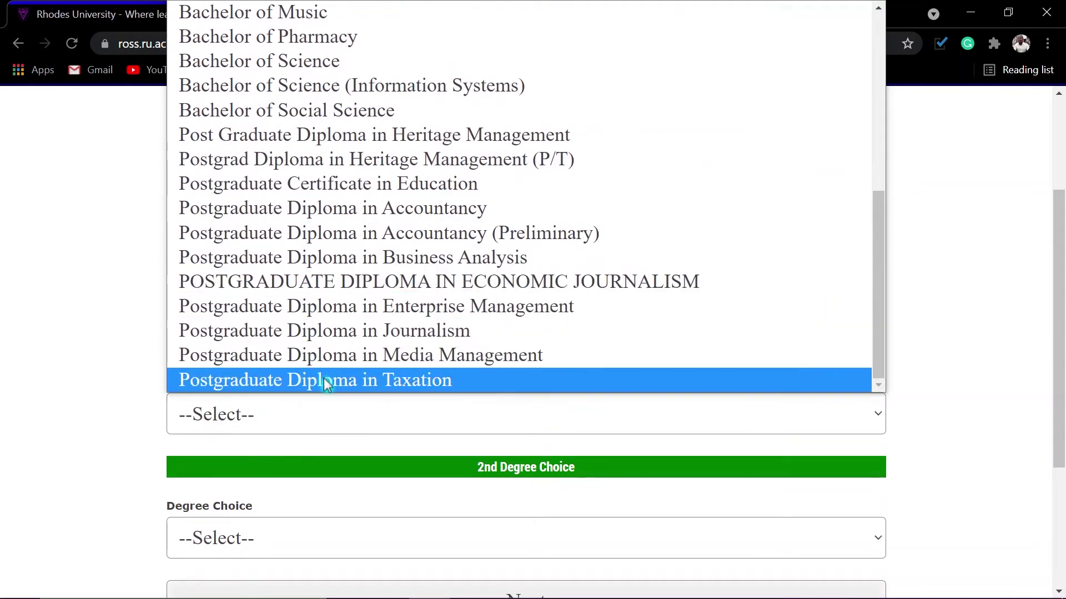
scroll(322, 337, "up", 5)
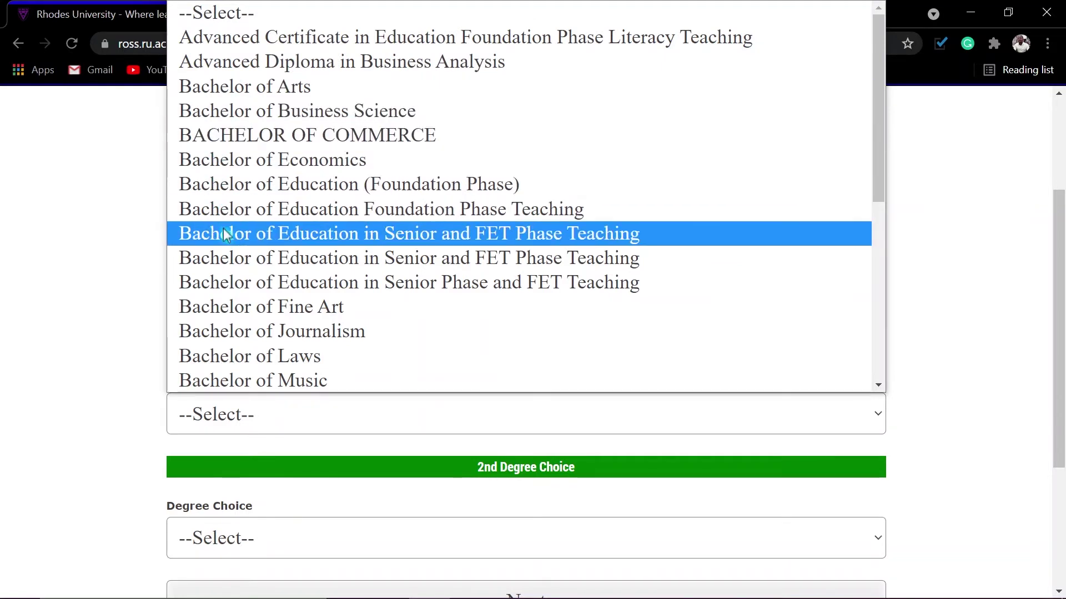
scroll(228, 336, "down", 3)
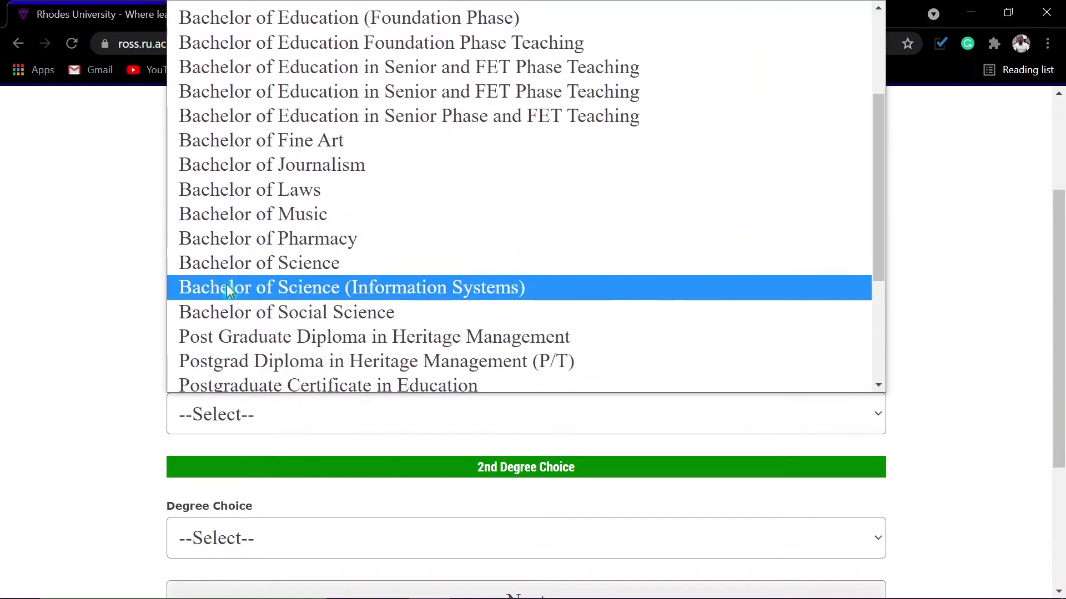
left_click(225, 263)
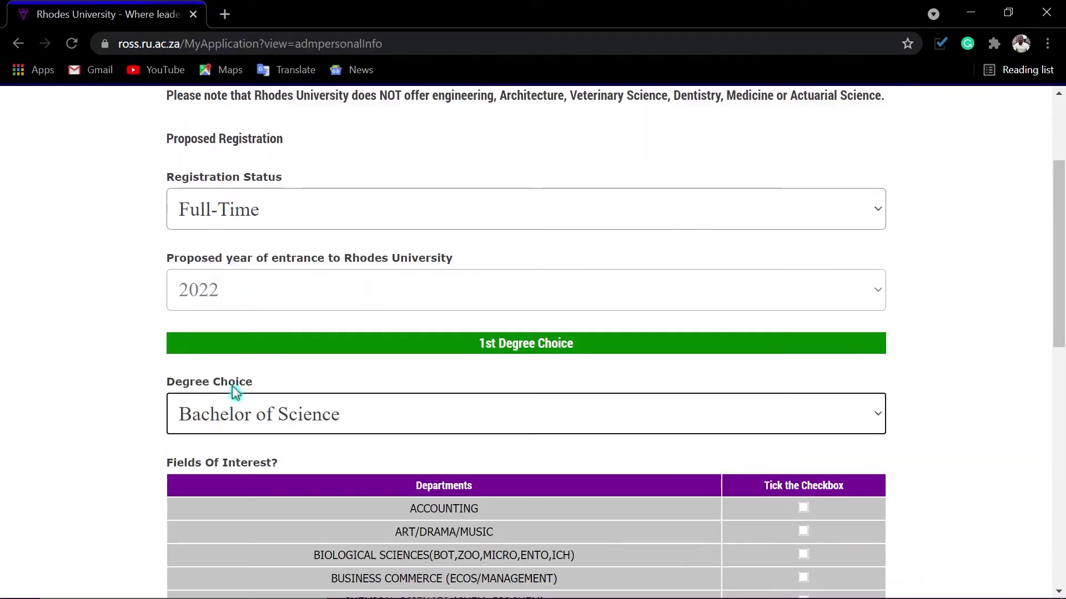
left_click(237, 410)
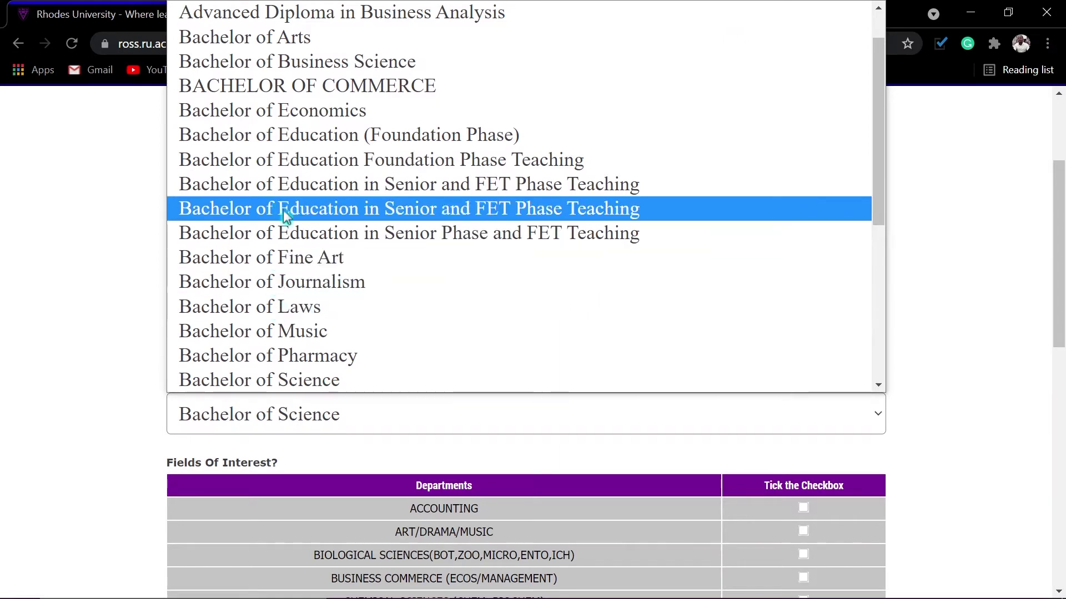
scroll(280, 310, "down", 1)
scroll(280, 311, "down", 5)
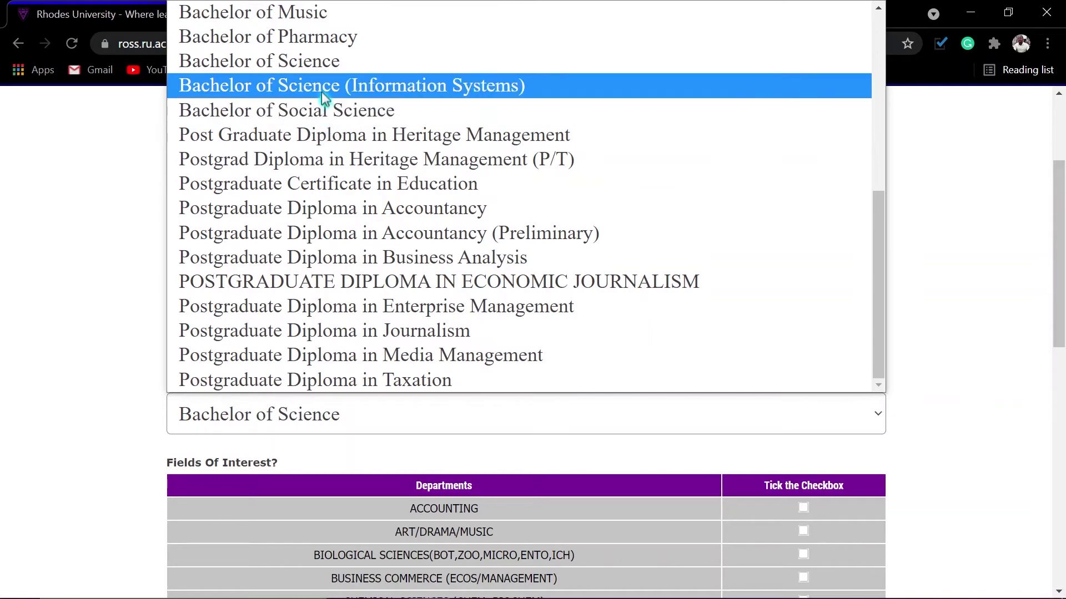
left_click(401, 89)
scroll(564, 456, "down", 4)
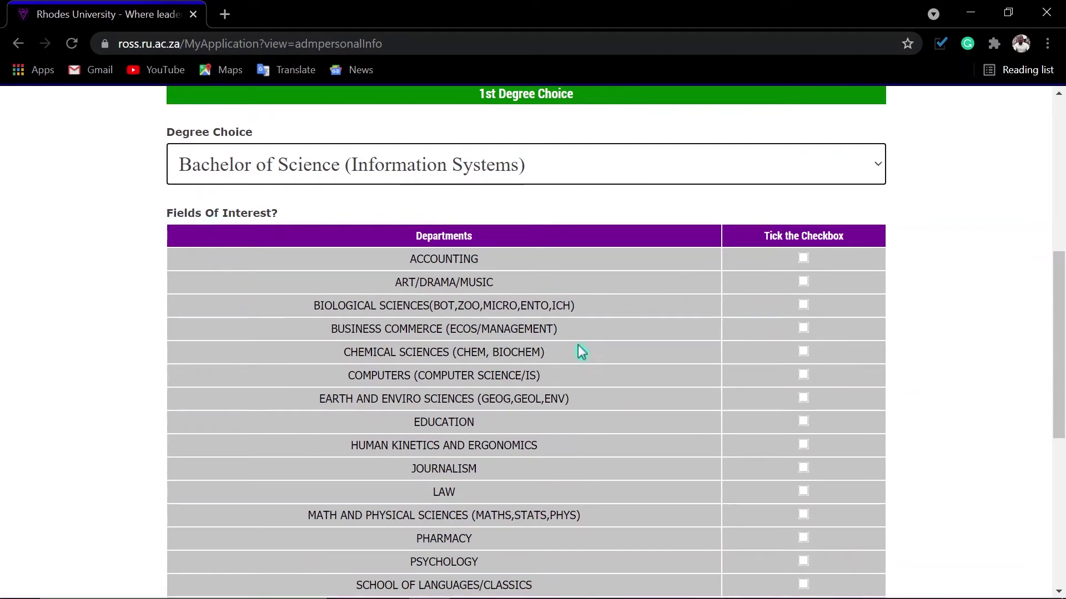
scroll(581, 369, "down", 1)
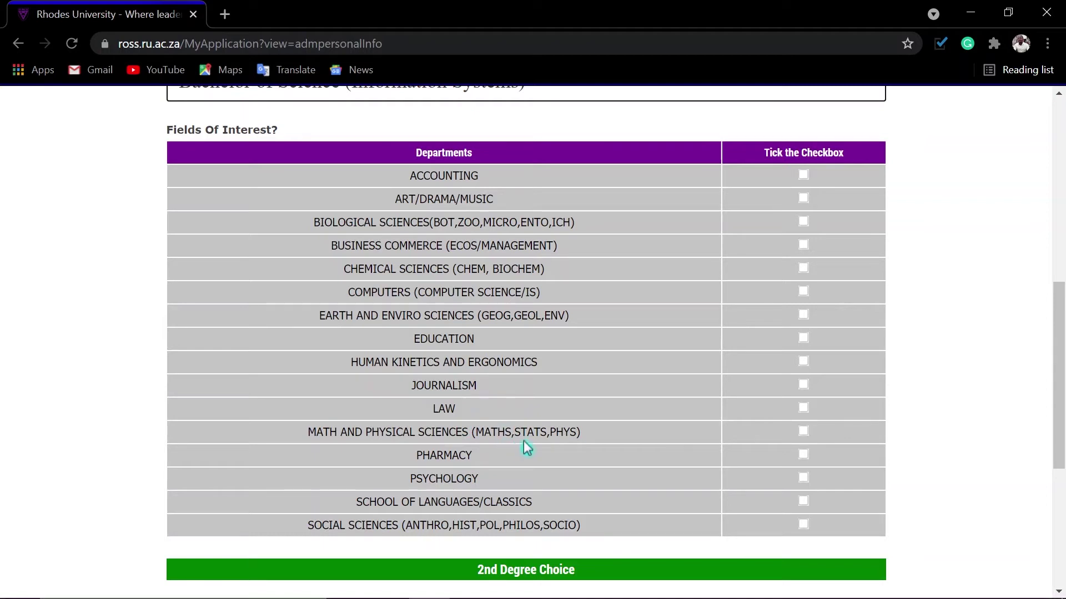
Tick Math and Physical Sciences as a field of interest, leave the 2nd degree choice empty, and submit.
left_click(804, 432)
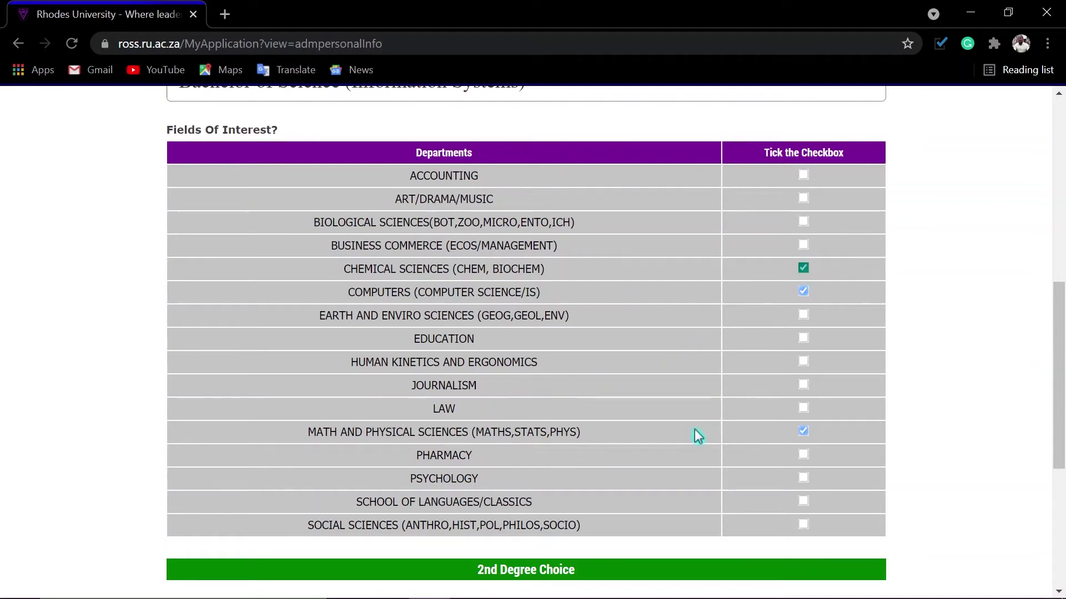
scroll(691, 479, "down", 3)
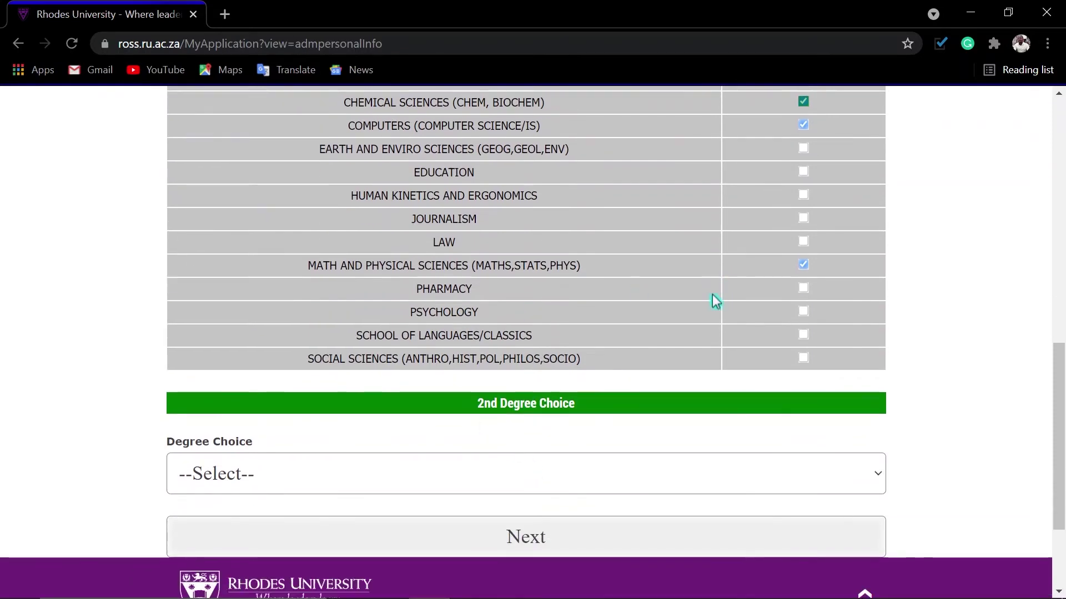
scroll(694, 310, "down", 3)
left_click(361, 326)
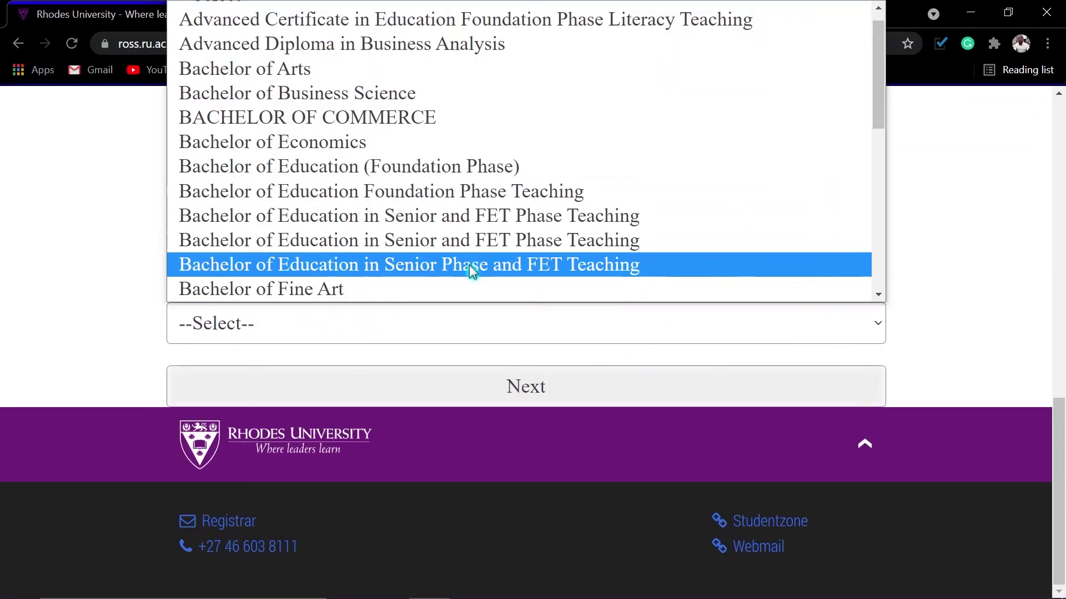
scroll(311, 280, "down", 6)
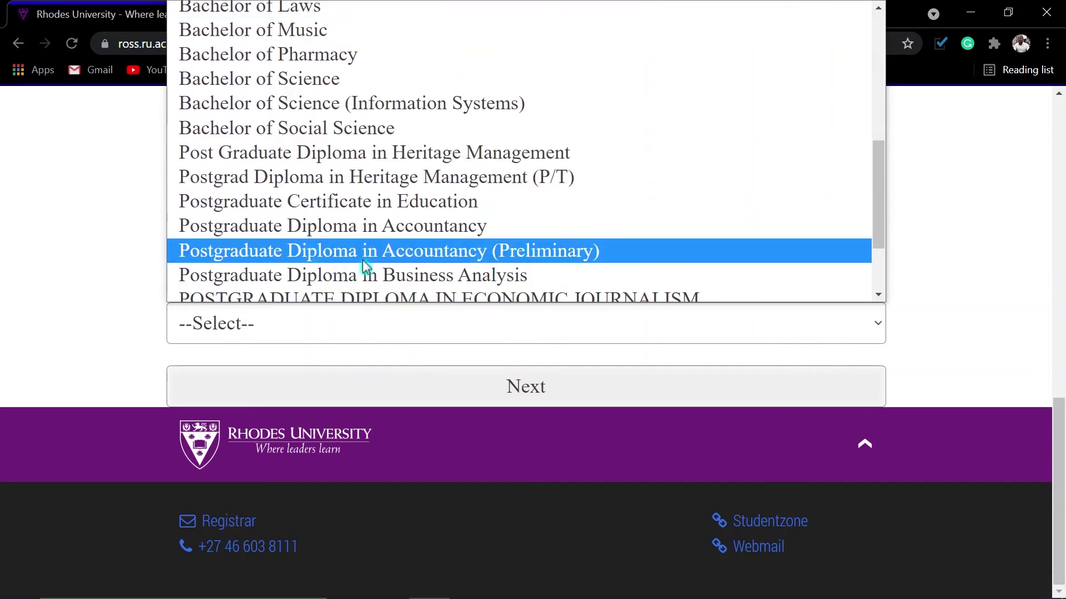
left_click(924, 264)
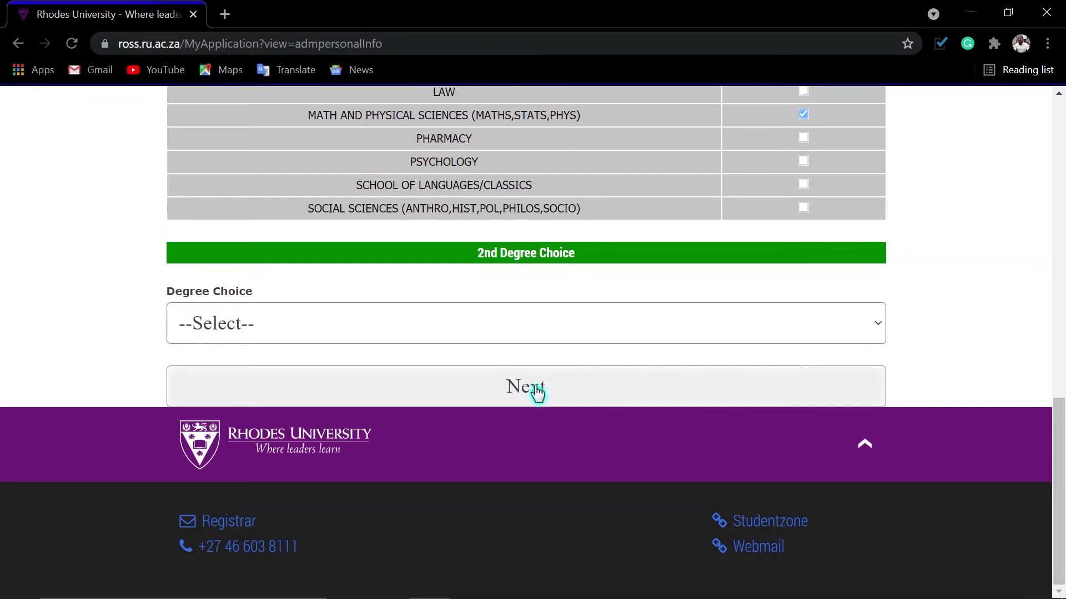
left_click(537, 394)
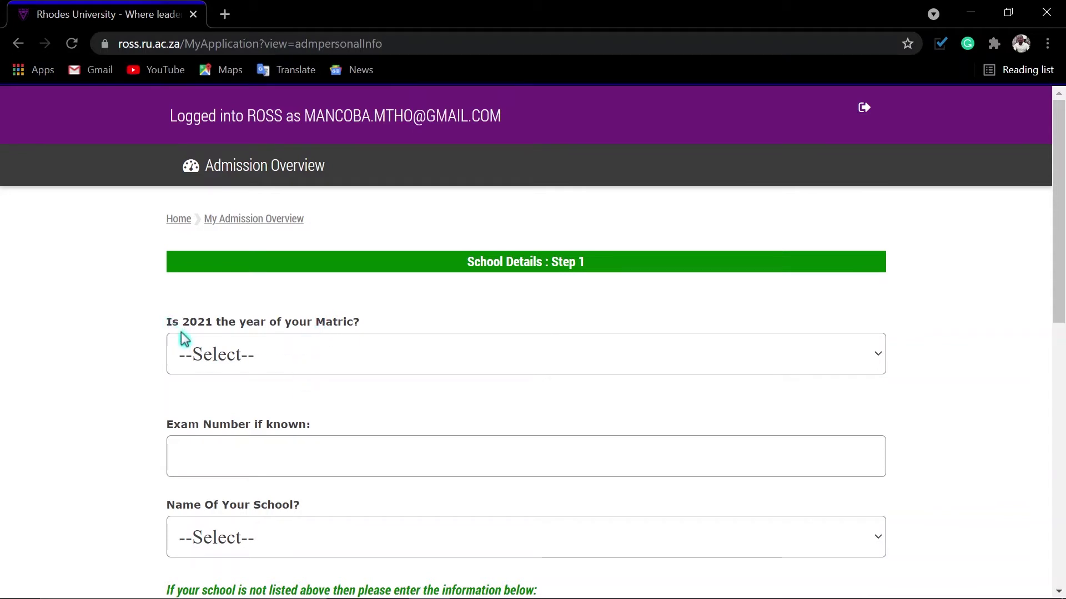
Answer No to 'Is 2021 the year of your Matric?' and pick 2016 as the matric year.
left_click(277, 364)
left_click(230, 438)
scroll(250, 397, "down", 1)
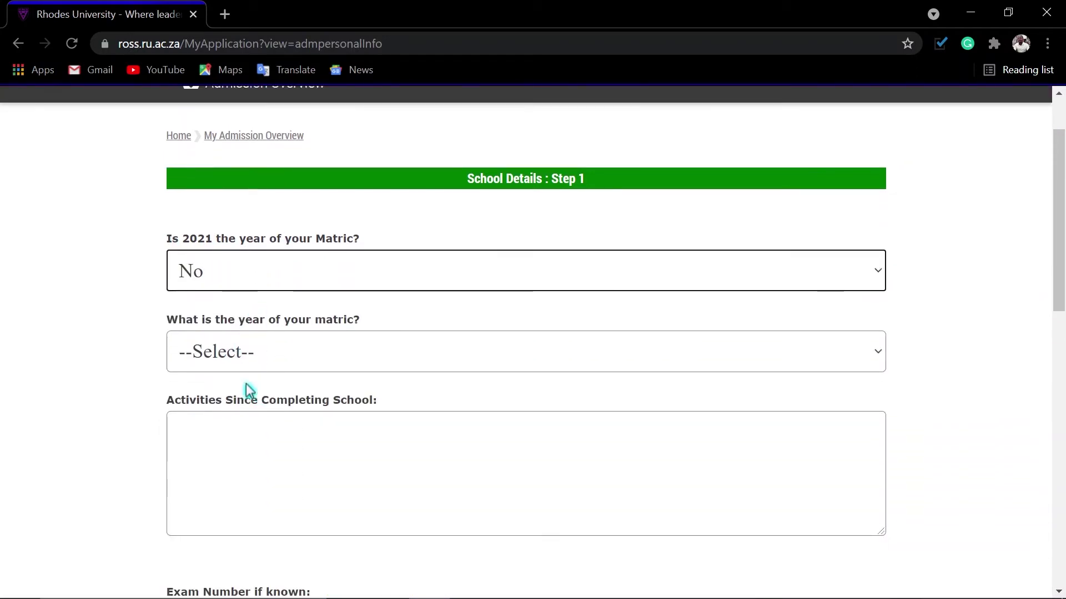
left_click(282, 353)
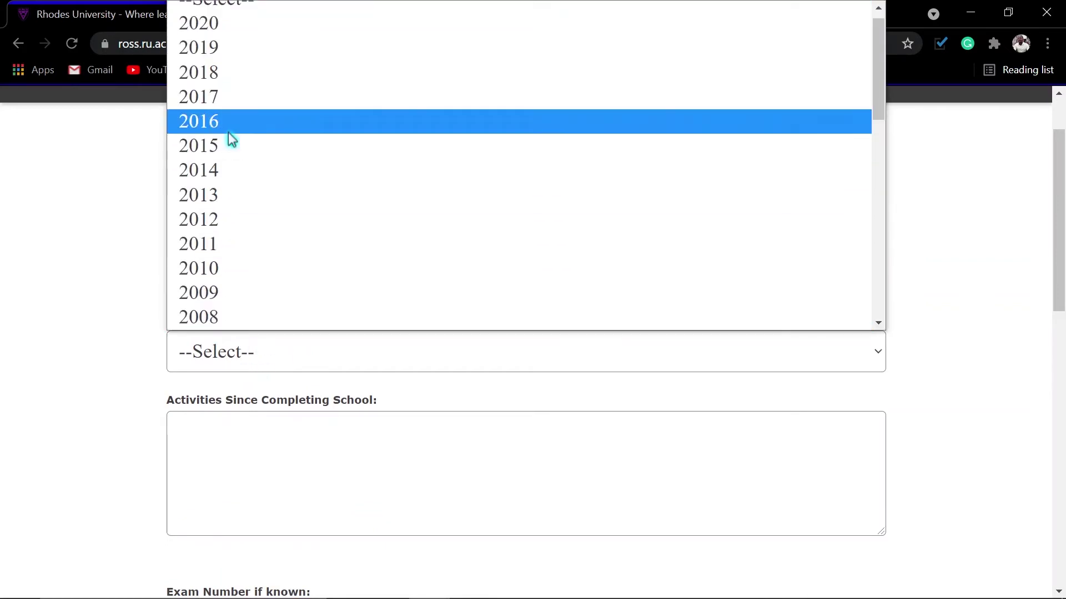
left_click(228, 132)
Enter 'University Student' as the activities since completing school.
scroll(236, 377, "down", 1)
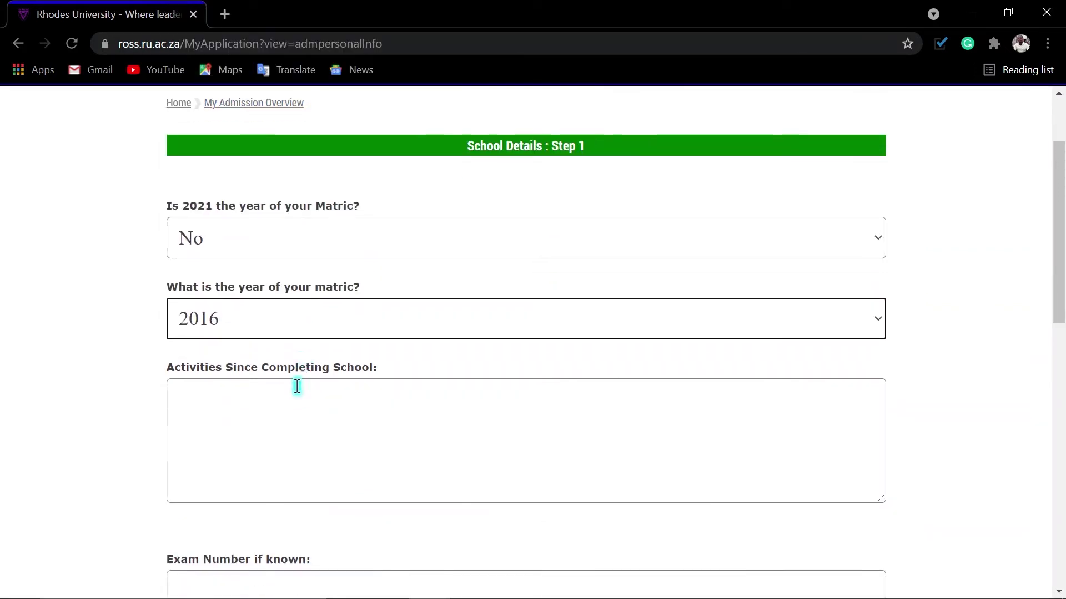
scroll(297, 386, "down", 1)
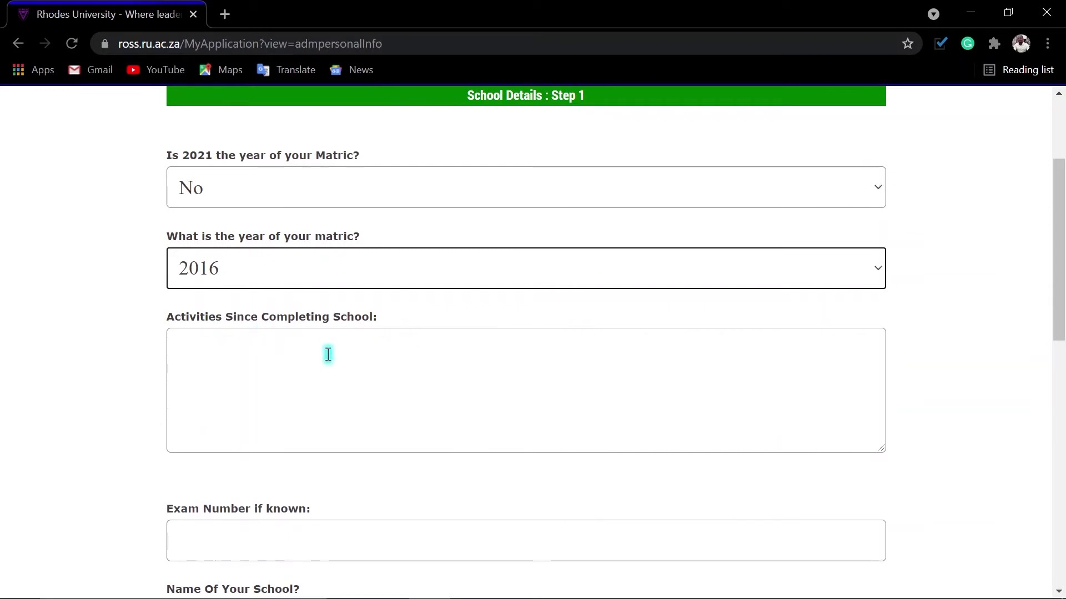
left_click(215, 355)
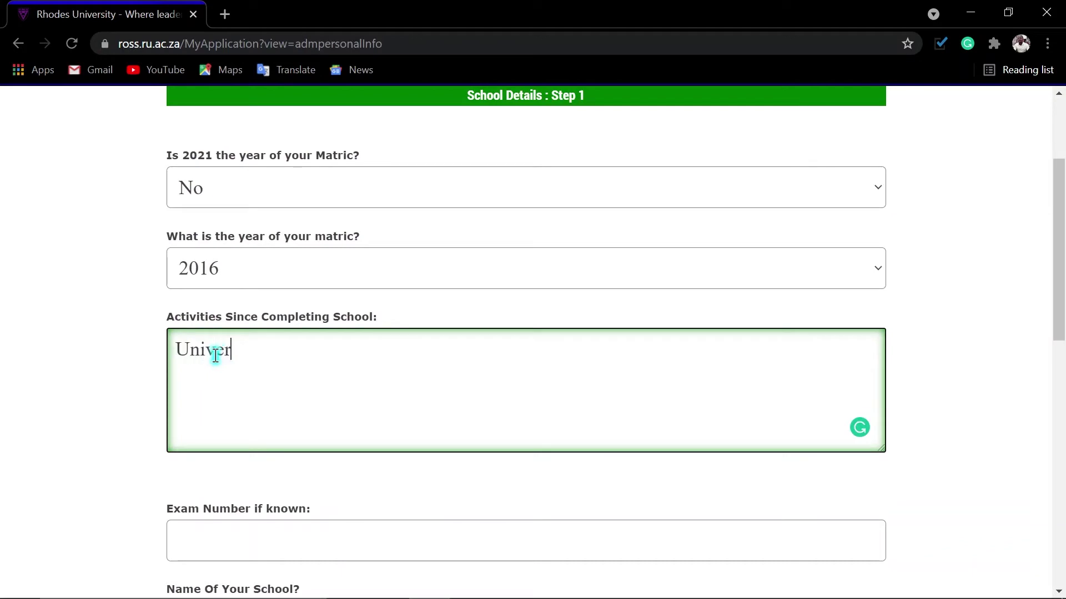
type("University Student")
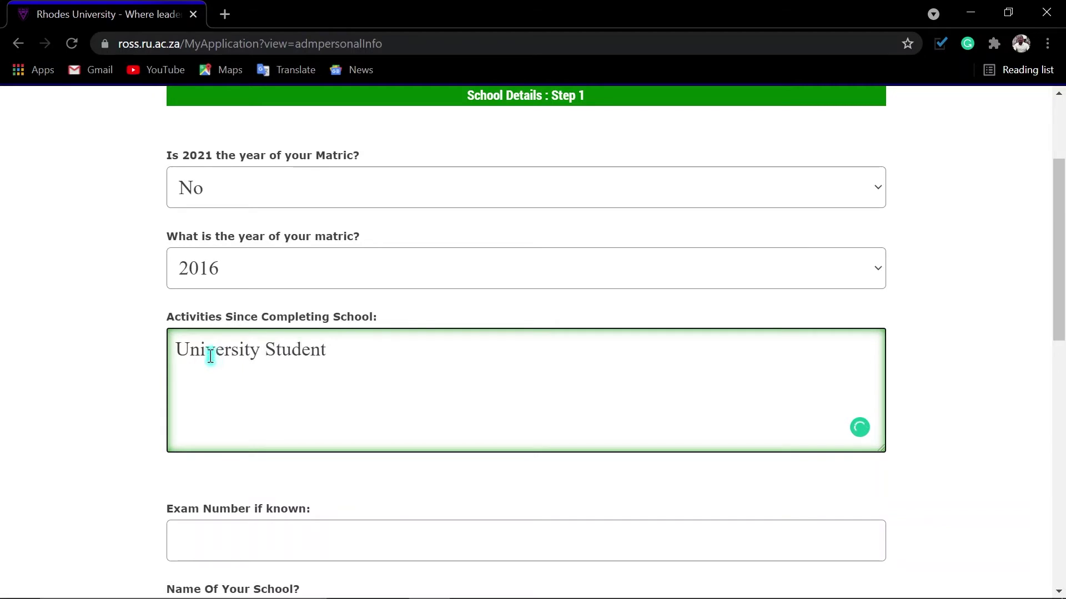
scroll(316, 474, "down", 3)
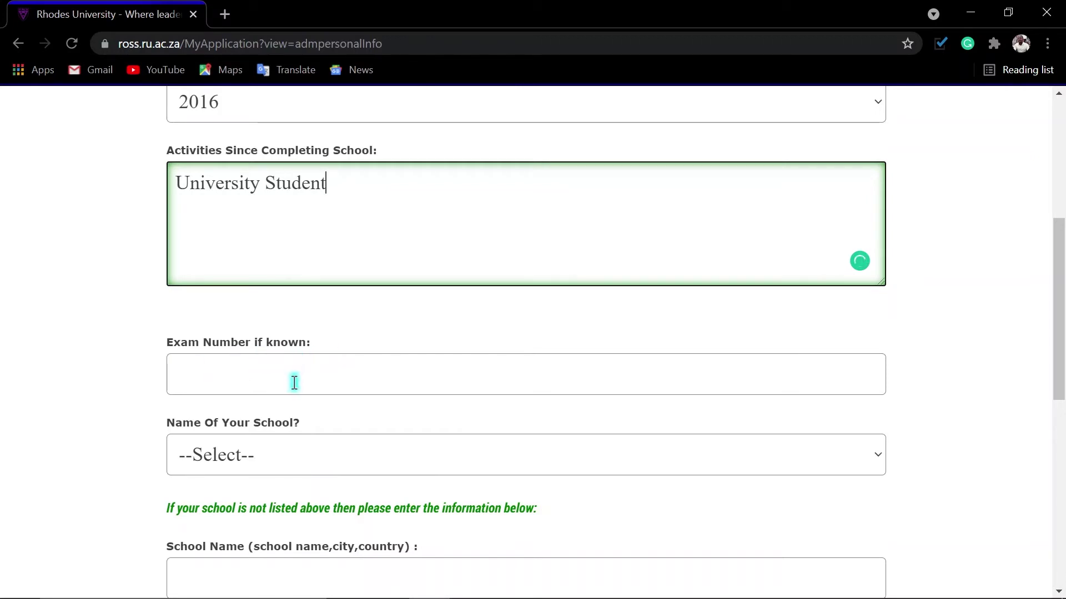
scroll(289, 386, "down", 2)
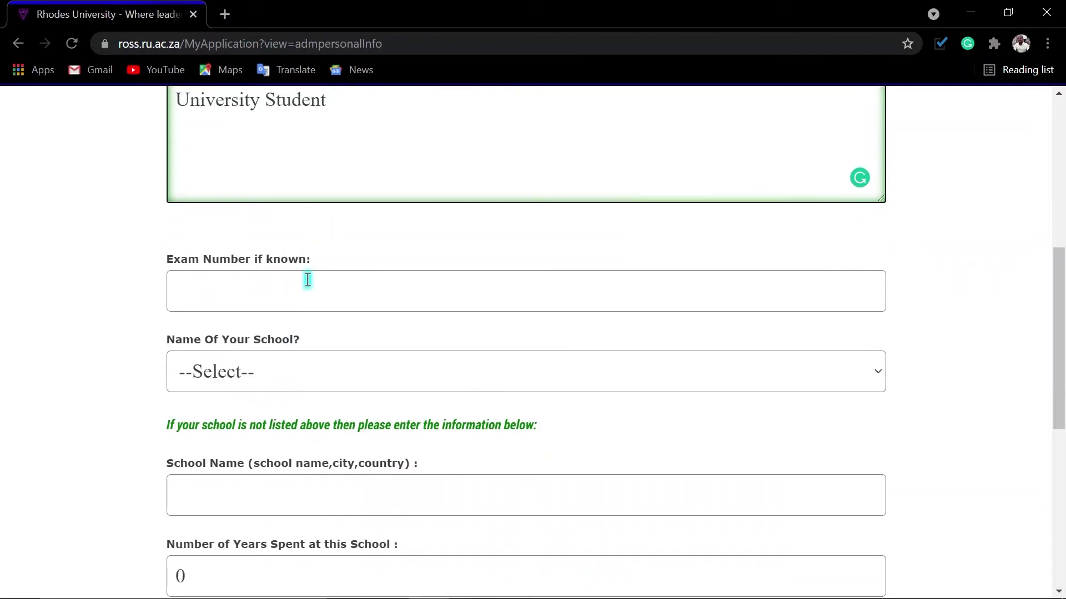
Pick LOWER CALA J S S - CALA from the school list and set School Name to Louieville Combined School.
left_click(258, 380)
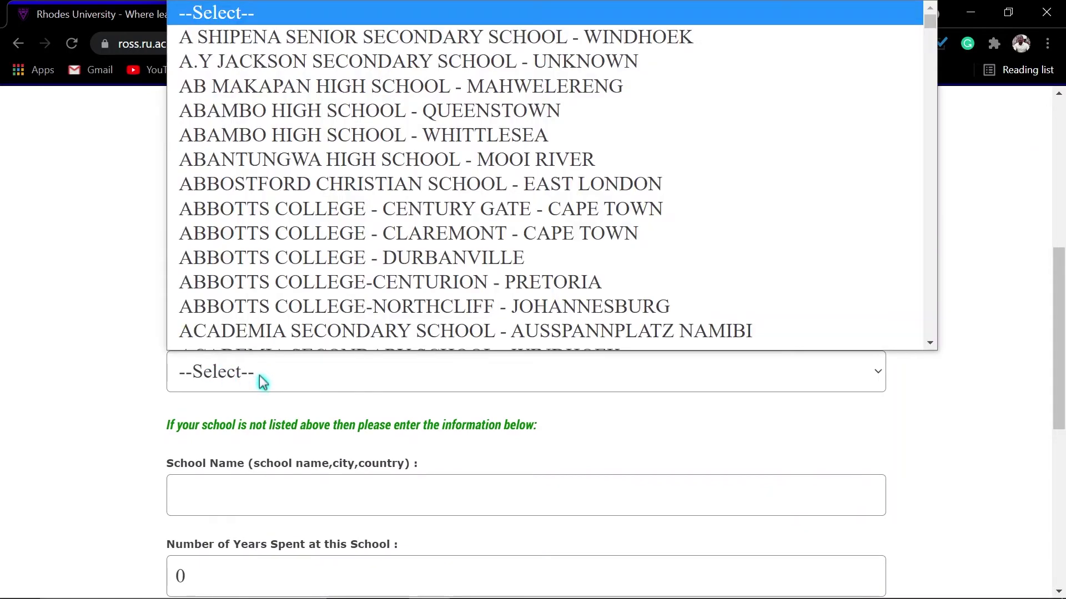
type("lo")
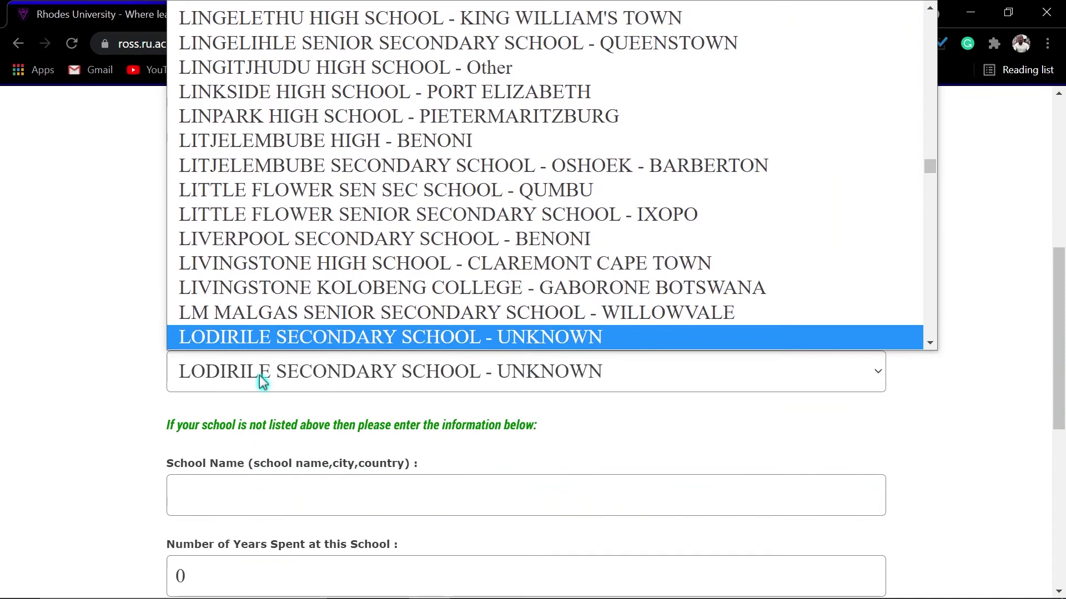
key("Down")
key("Down")
key("Down")
key("Down")
key("Down")
key("Down")
key("Down")
key("Down")
key("Down")
key("Down")
key("Down")
key("Down")
key("Down")
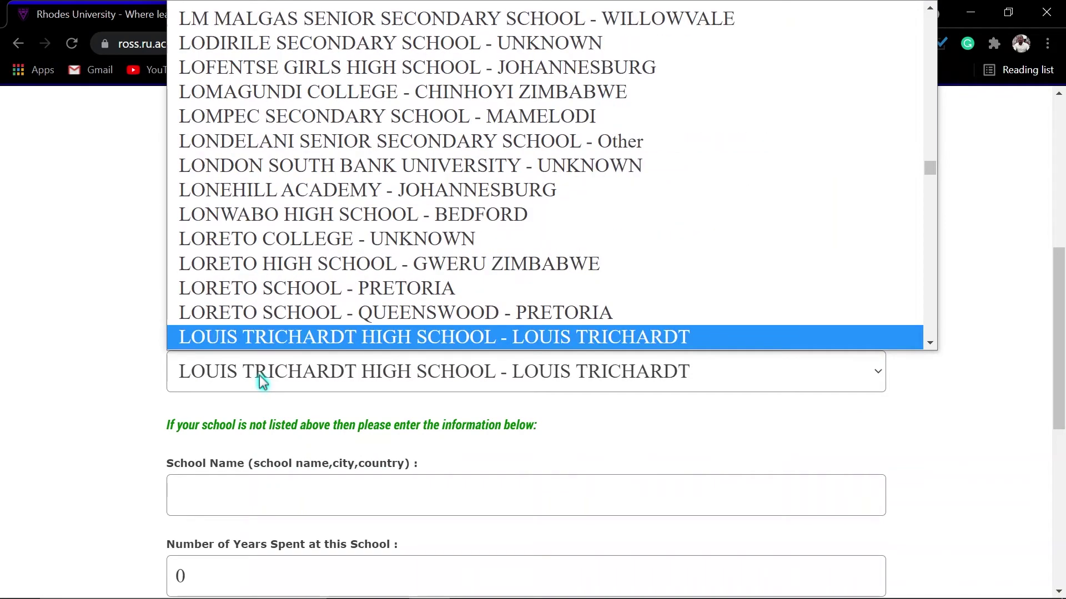
key("Return")
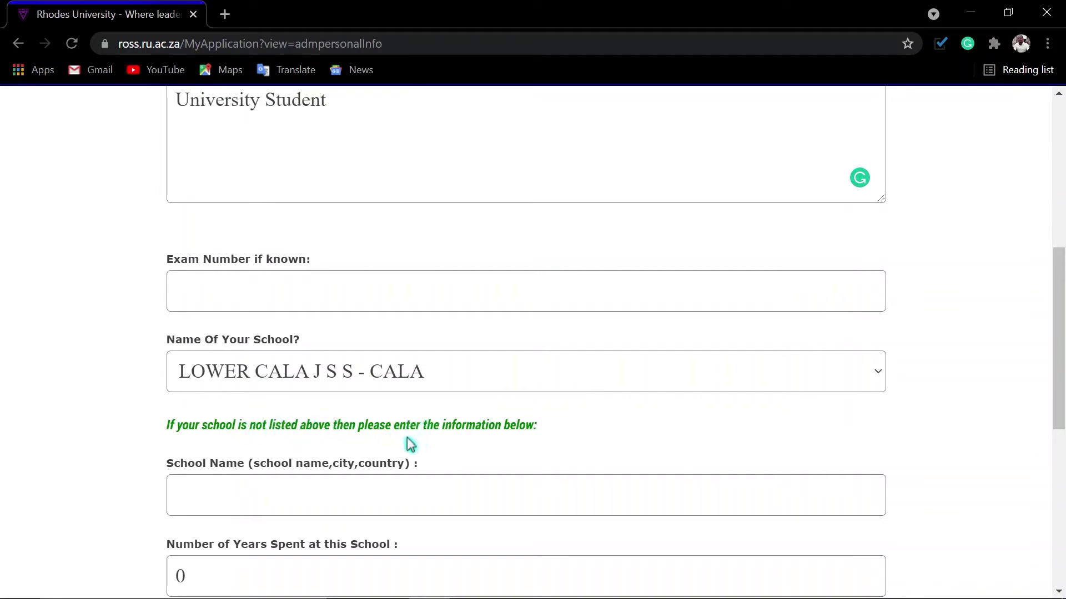
scroll(217, 478, "down", 1)
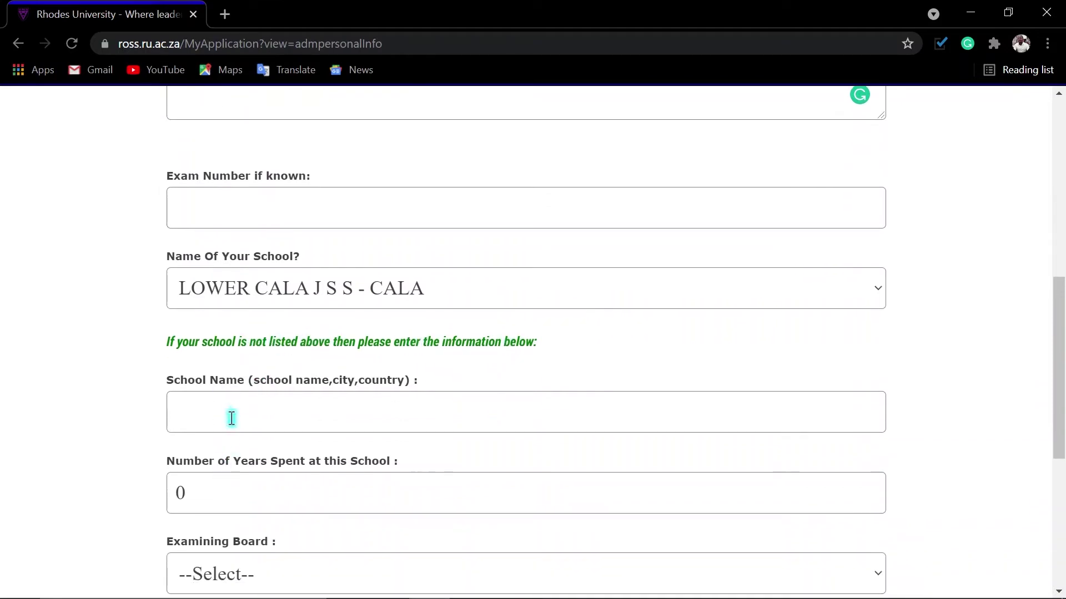
left_click(233, 415)
left_click(248, 457)
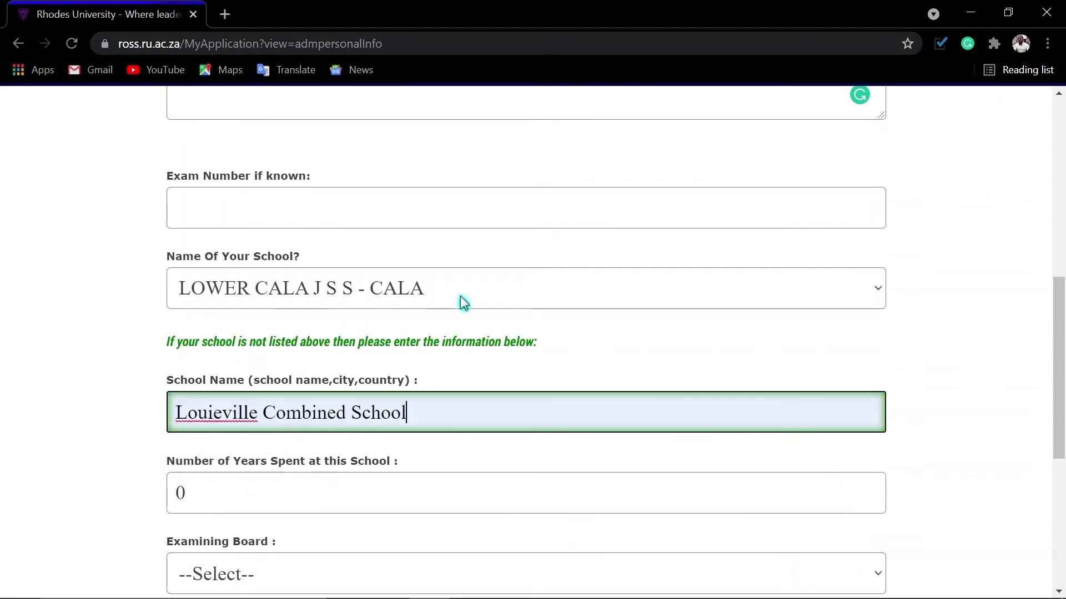
left_click(465, 295)
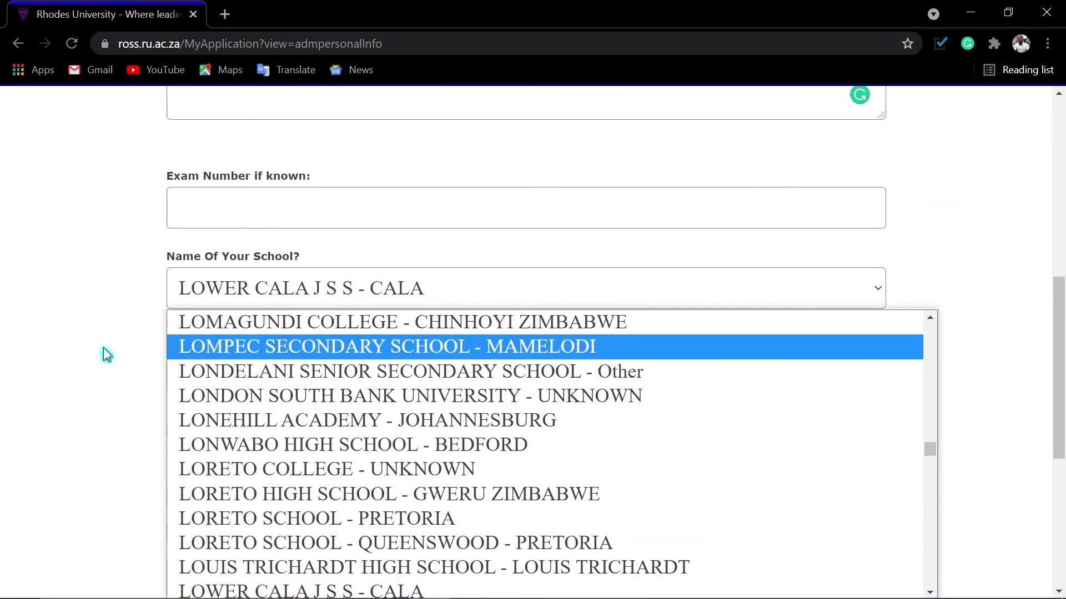
left_click(104, 353)
Set 4 years at school, Mpumalanga examining board and 7 subjects, then save Step 1.
scroll(290, 441, "down", 3)
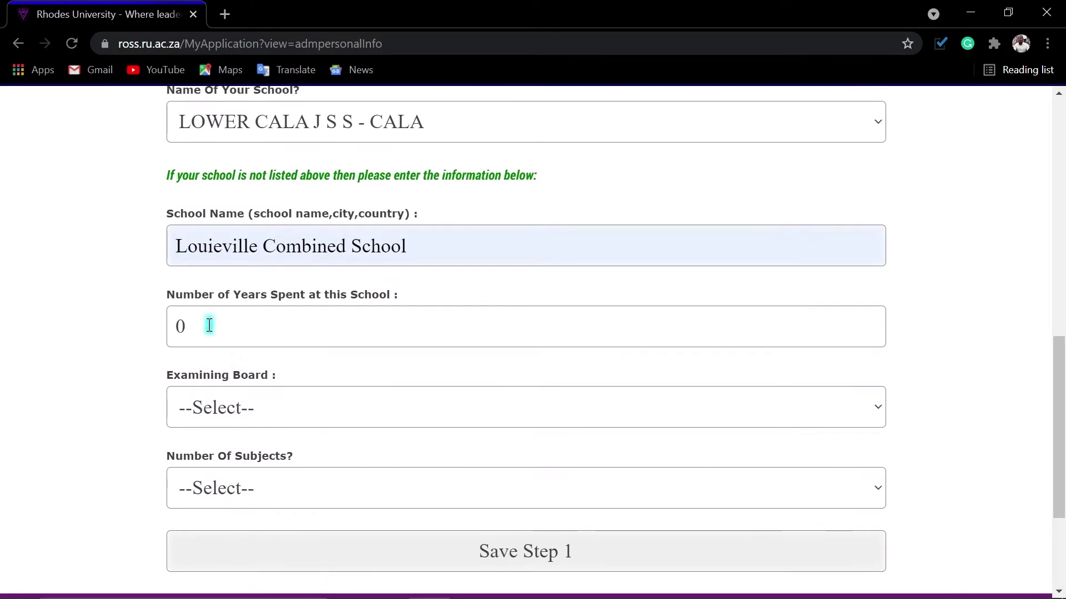
left_click(253, 342)
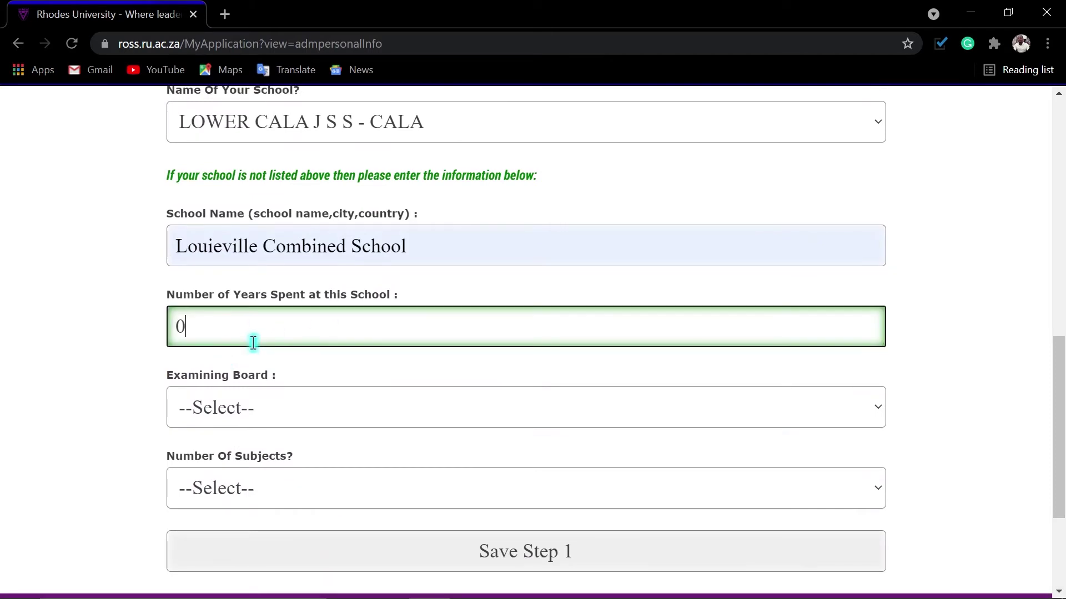
key("BackSpace")
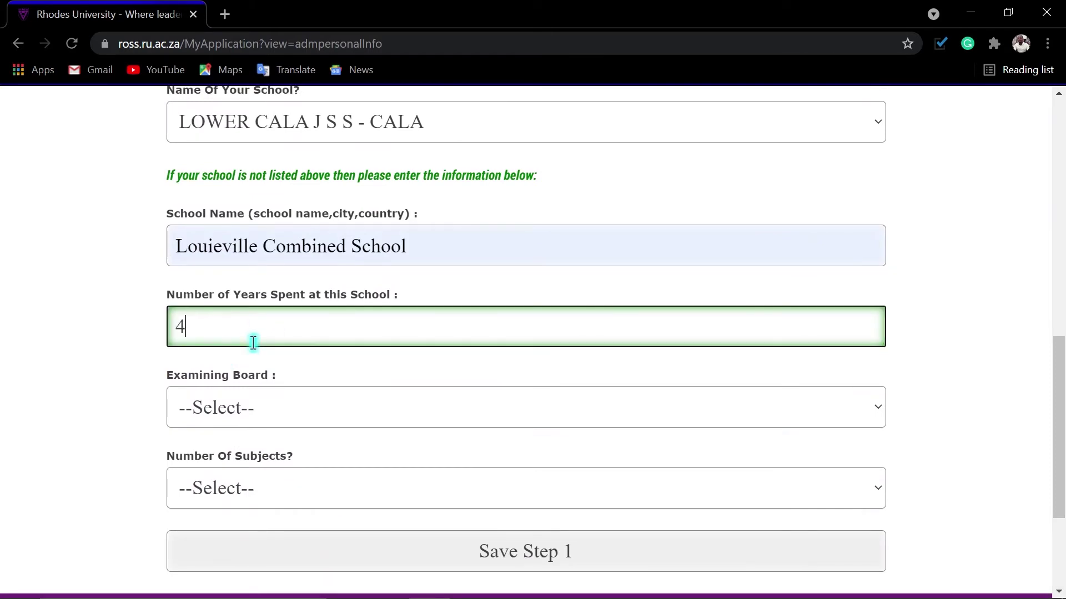
left_click(280, 417)
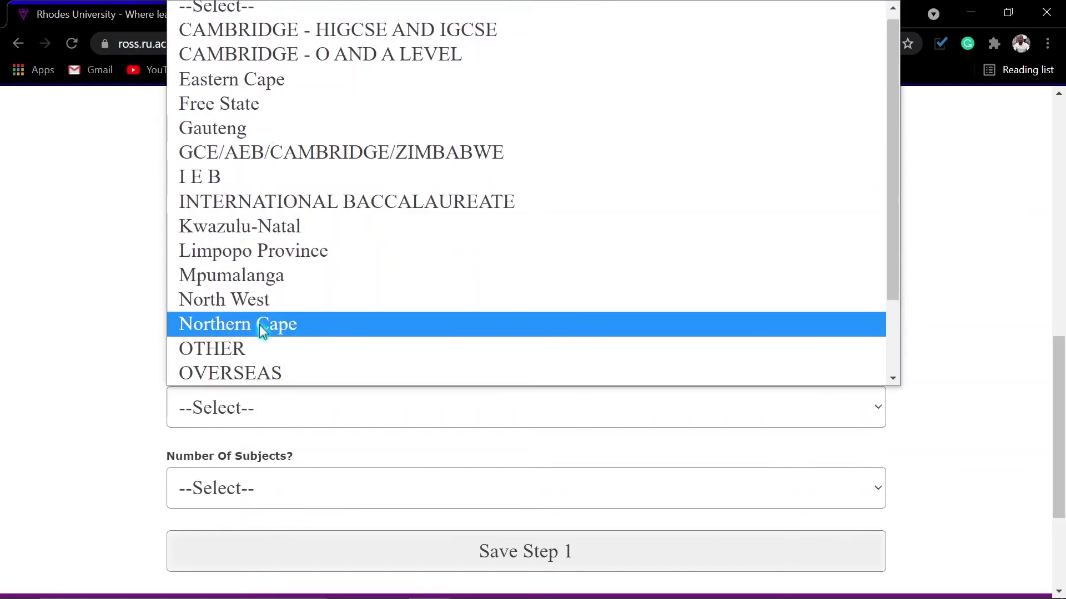
scroll(259, 282, "down", 2)
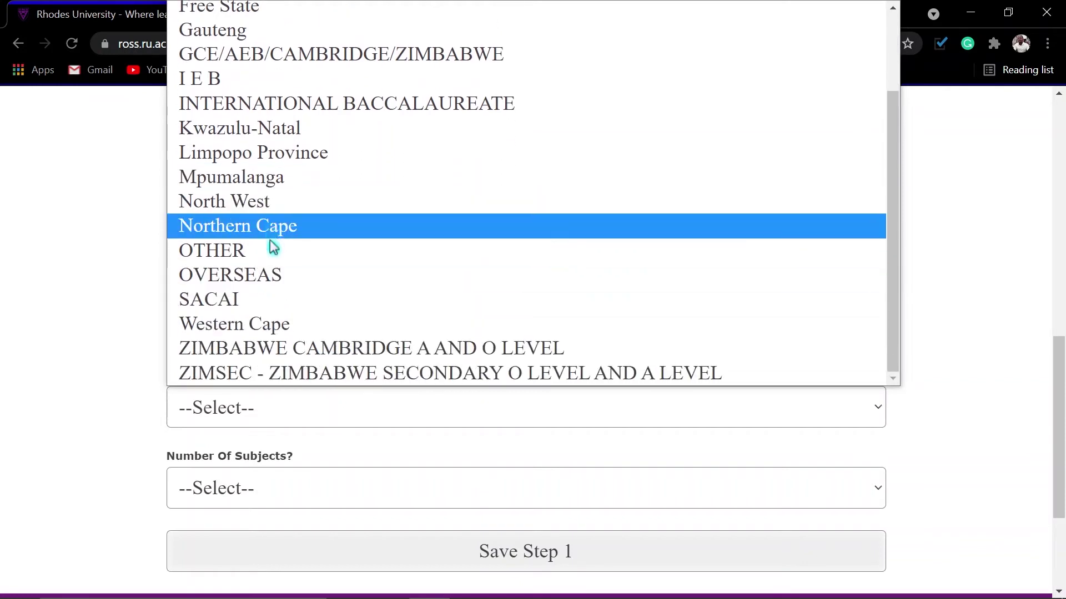
scroll(274, 244, "up", 2)
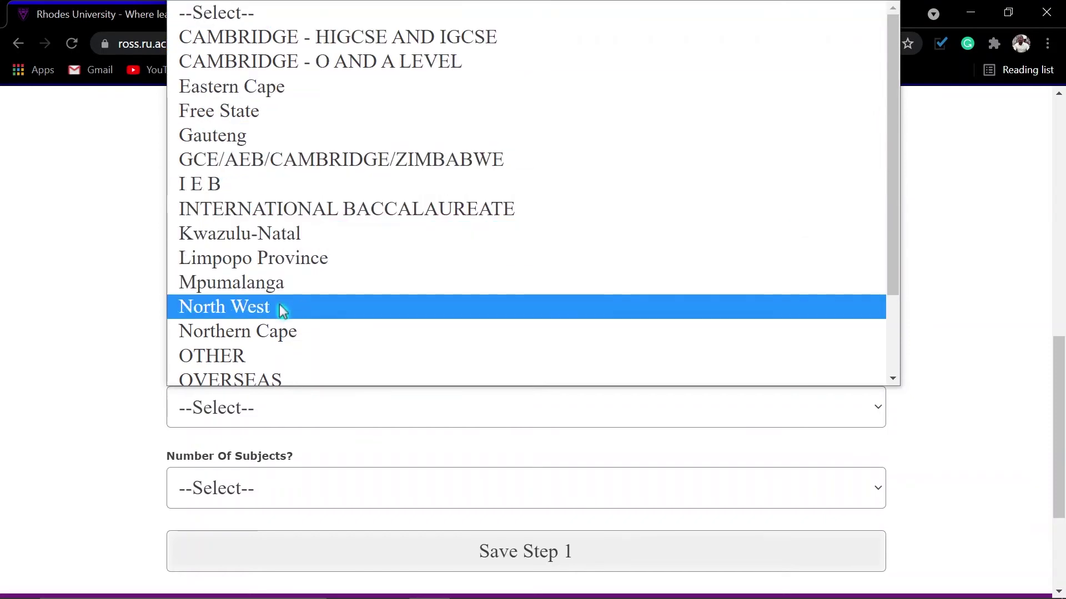
left_click(247, 286)
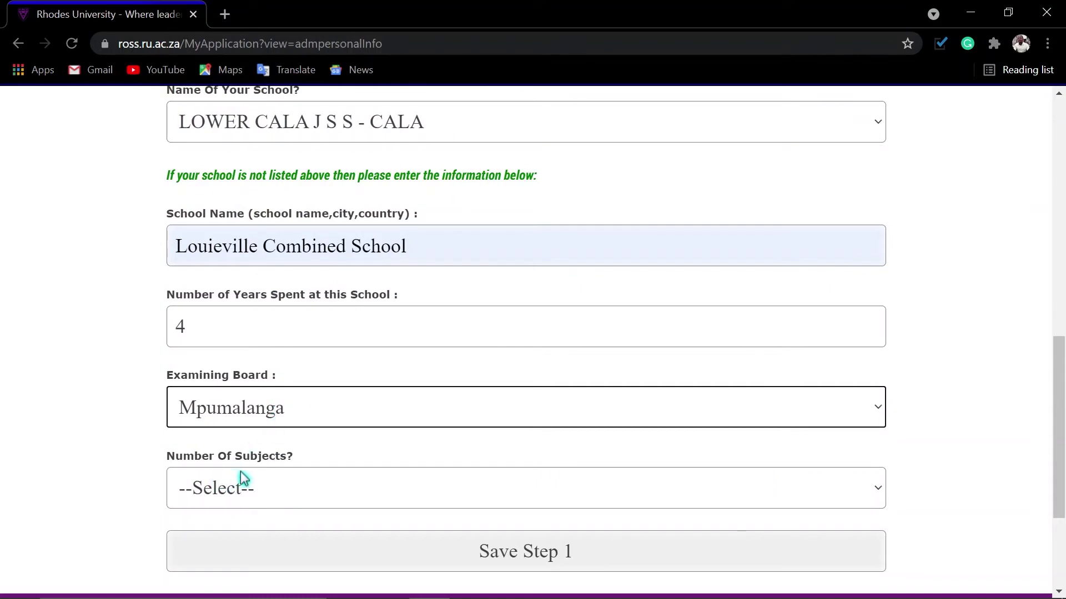
left_click(258, 493)
left_click(202, 288)
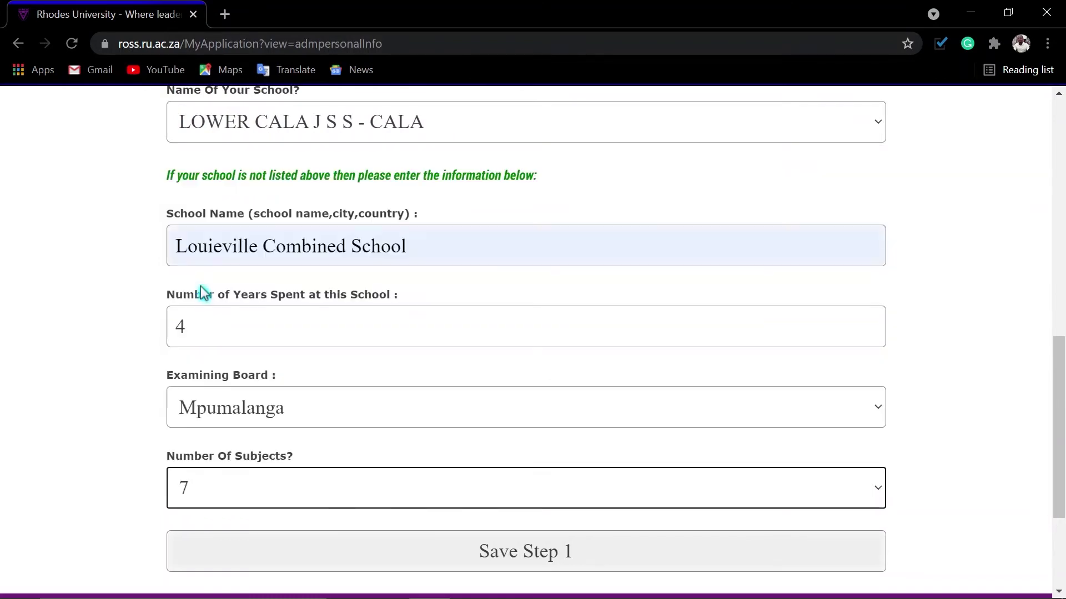
scroll(375, 497, "down", 3)
left_click(506, 392)
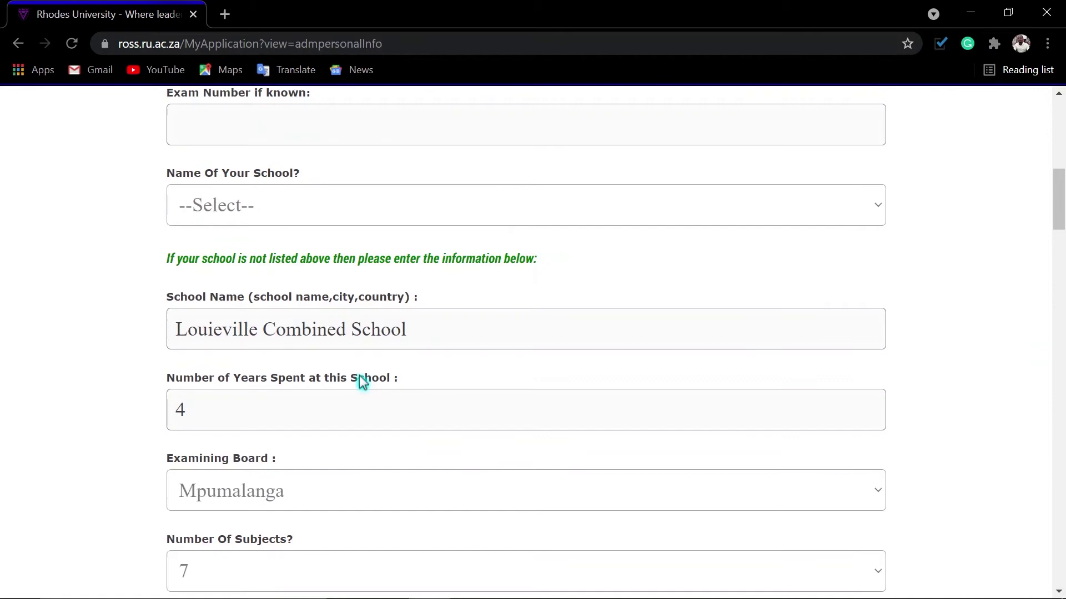
Scroll down past Reset Step1 to the School Results Step 2 form, starting at Subject 1.
scroll(358, 371, "up", 1)
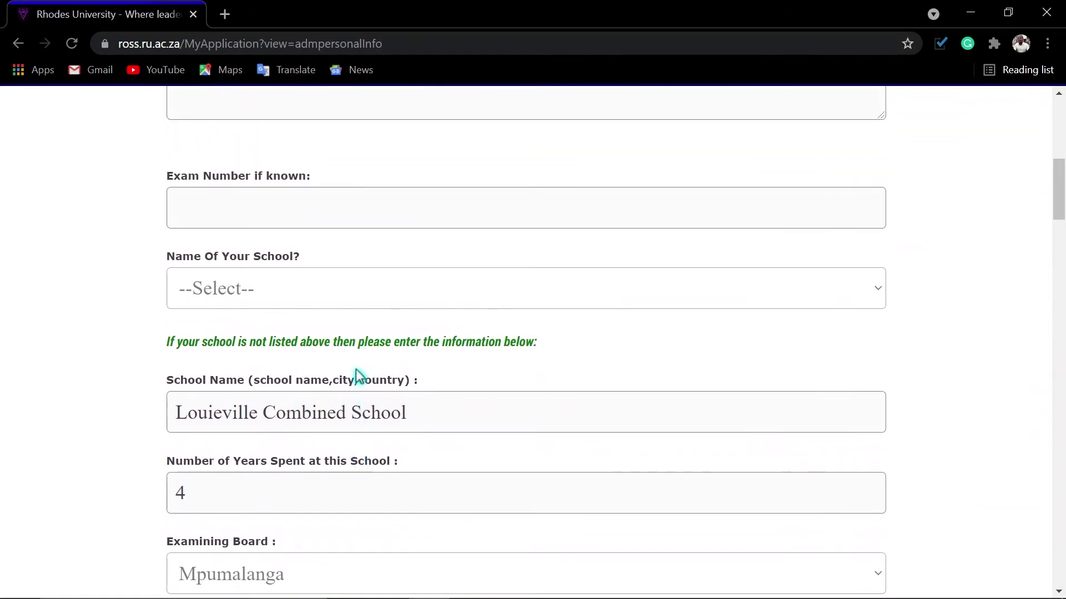
scroll(356, 370, "down", 1)
scroll(356, 370, "down", 7)
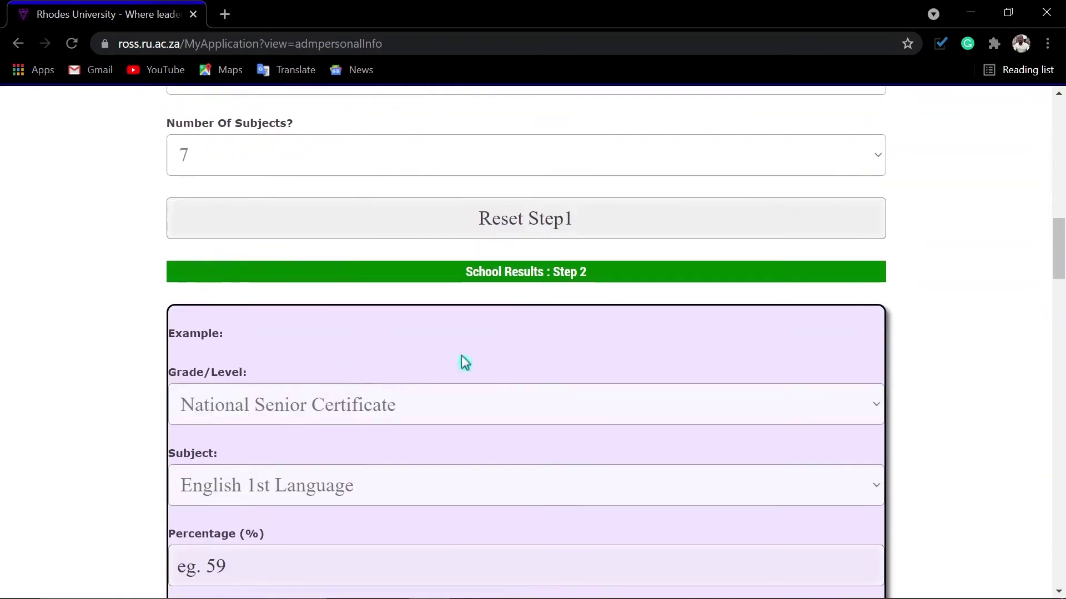
scroll(405, 379, "down", 1)
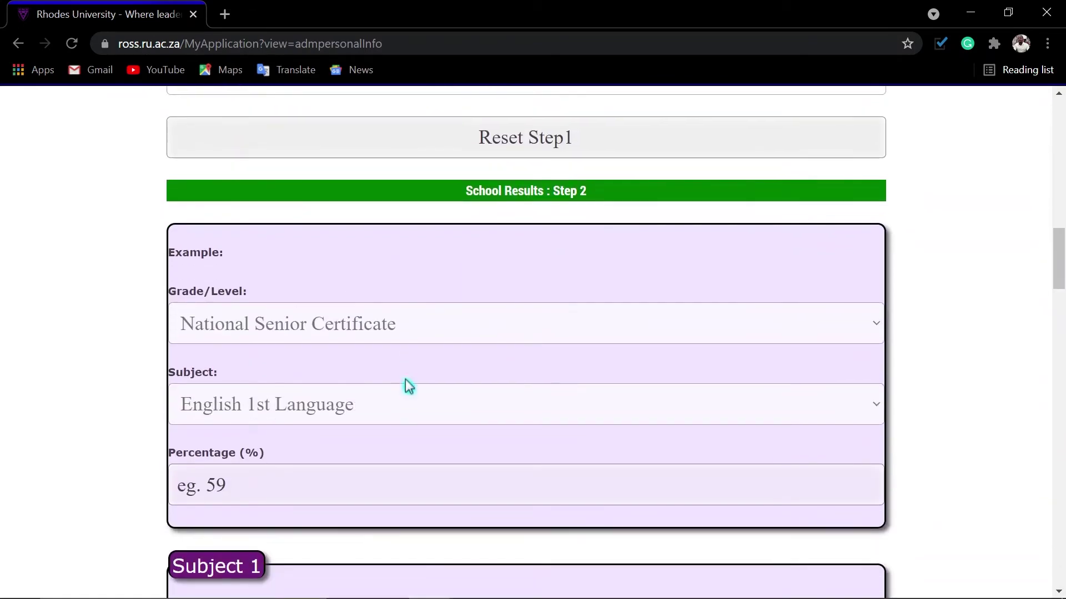
scroll(368, 371, "down", 1)
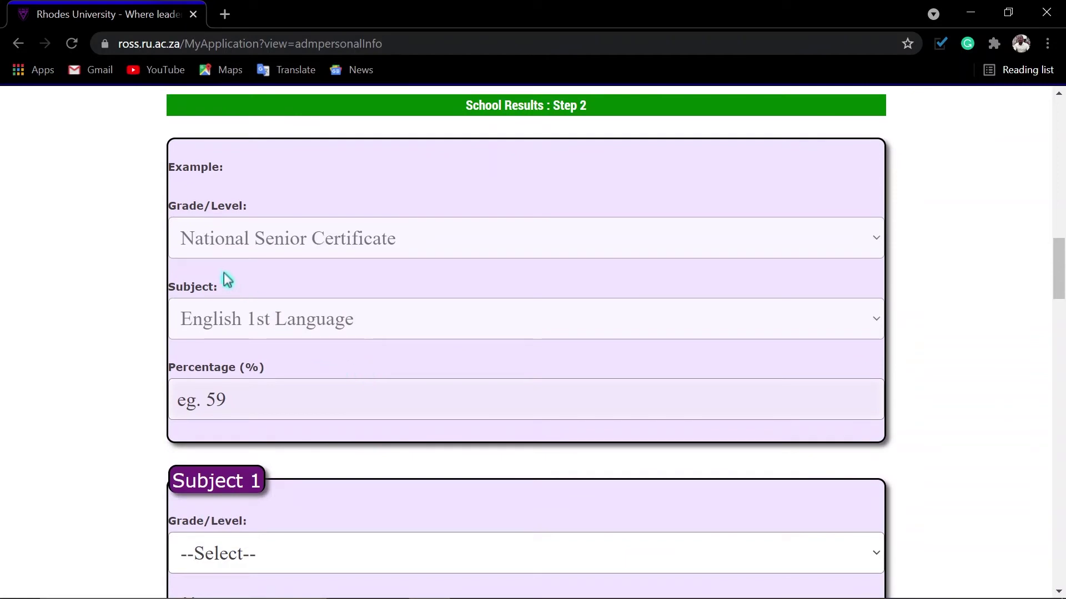
Set Subject 1 to National Senior Certificate English 1st Additional Lang at 59%.
scroll(228, 281, "down", 3)
left_click(328, 310)
left_click(323, 313)
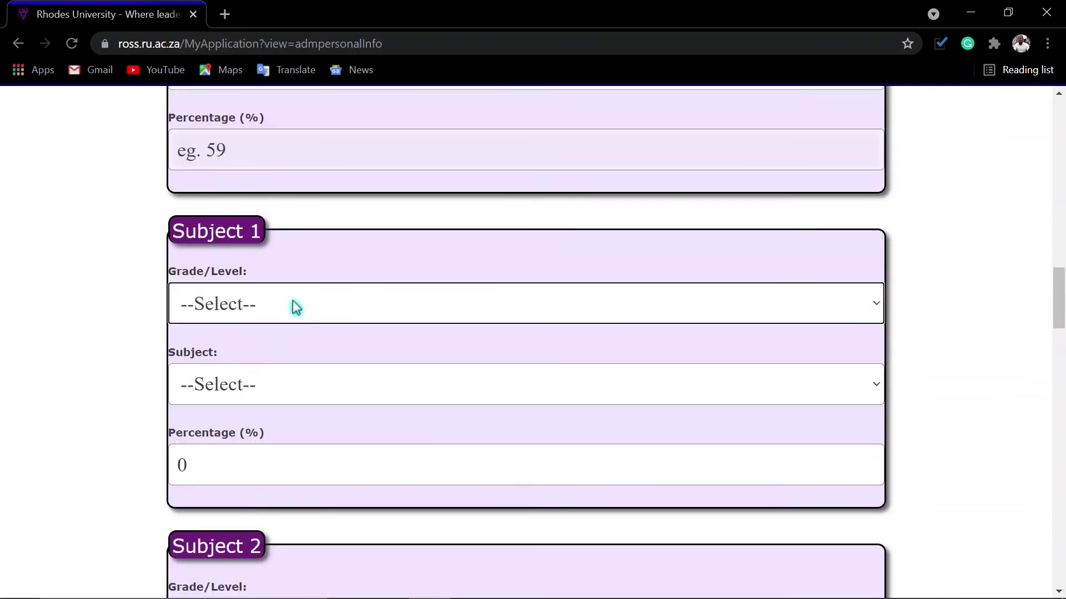
left_click(293, 307)
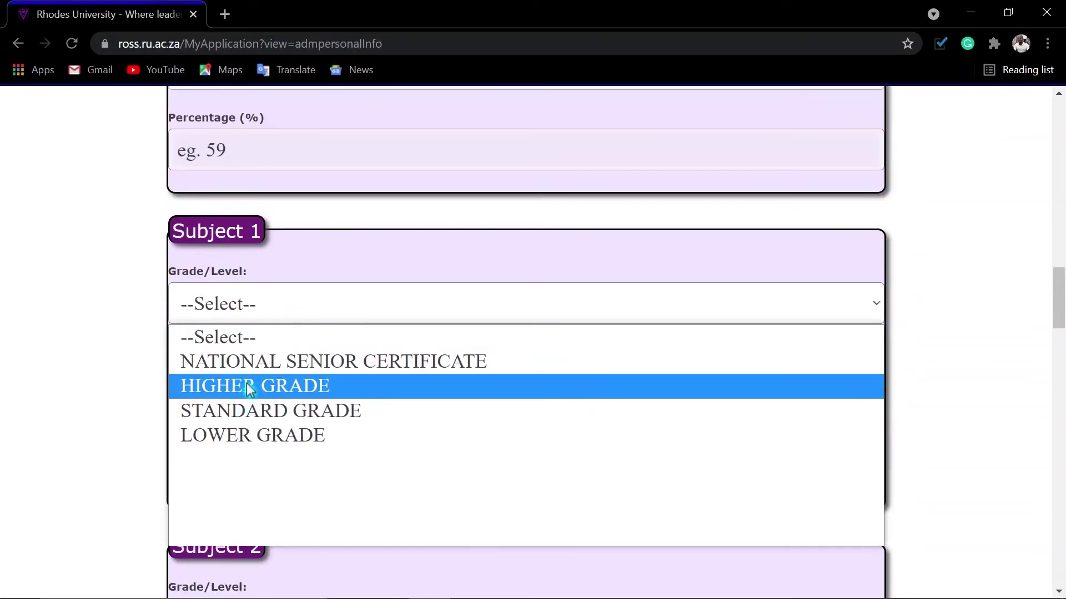
left_click(335, 367)
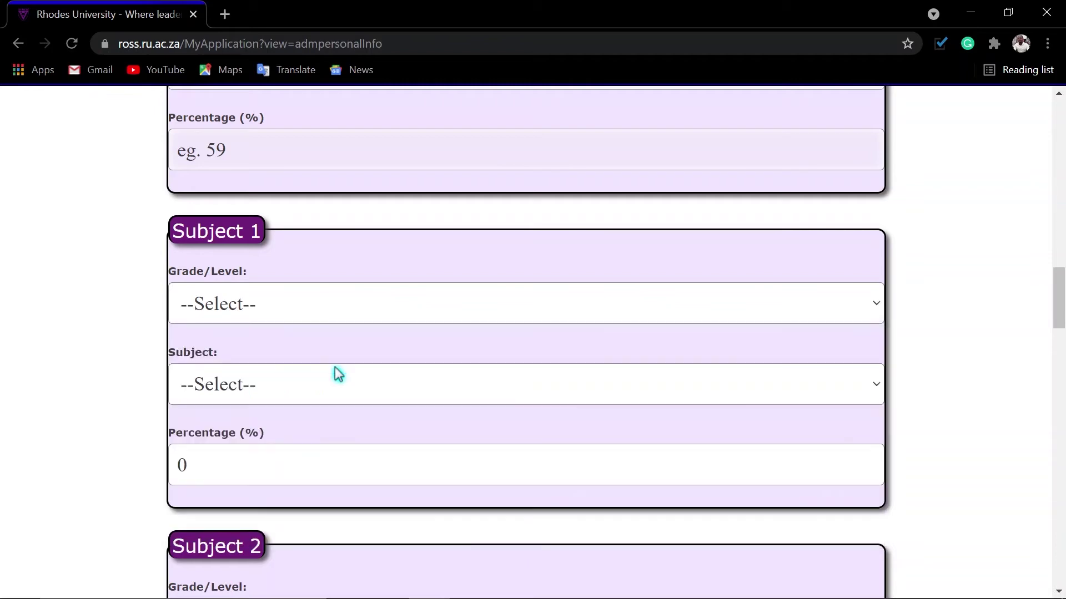
left_click(243, 387)
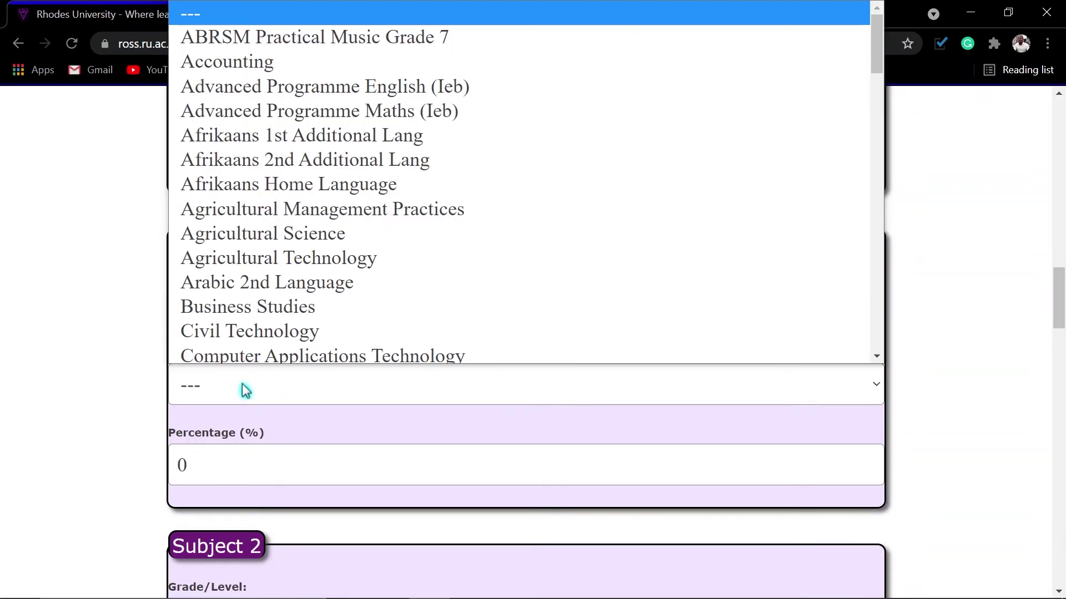
type("en")
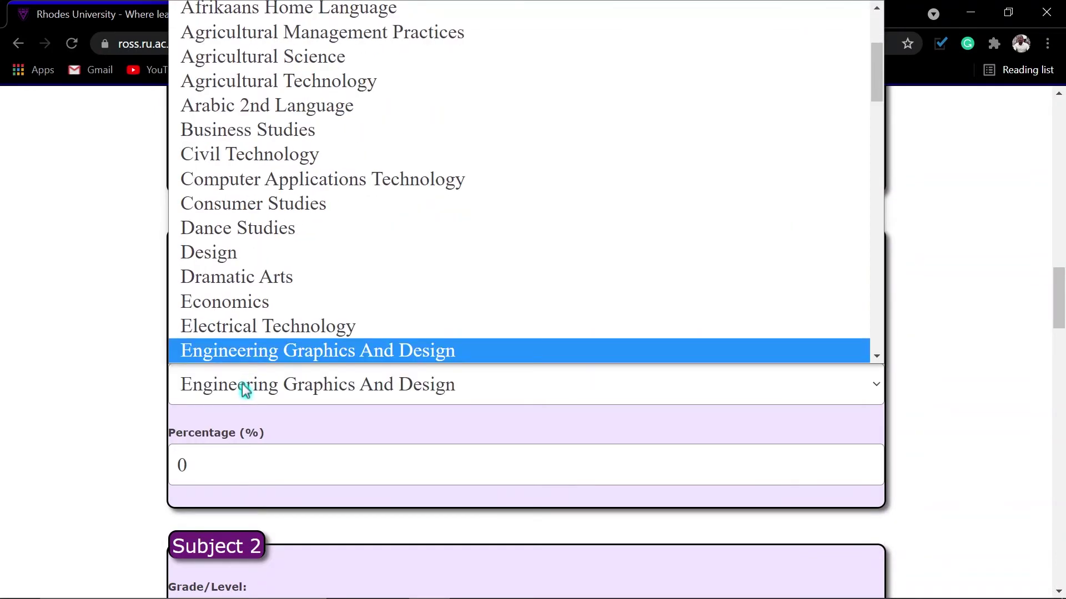
key("Down")
key("Down")
key("Down")
key("Down")
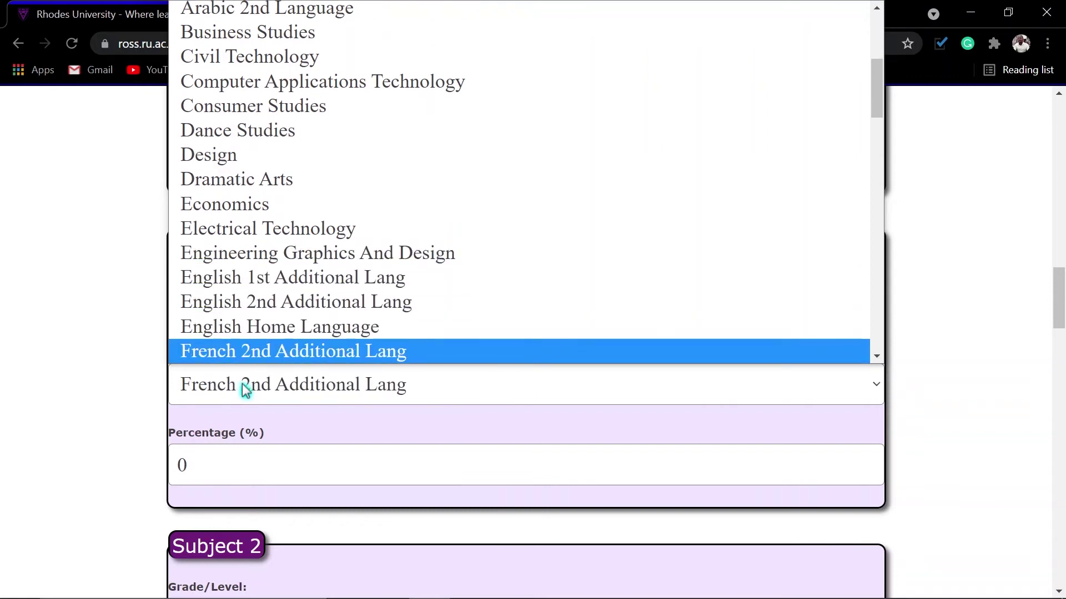
key("Up")
key("Up")
key("Up")
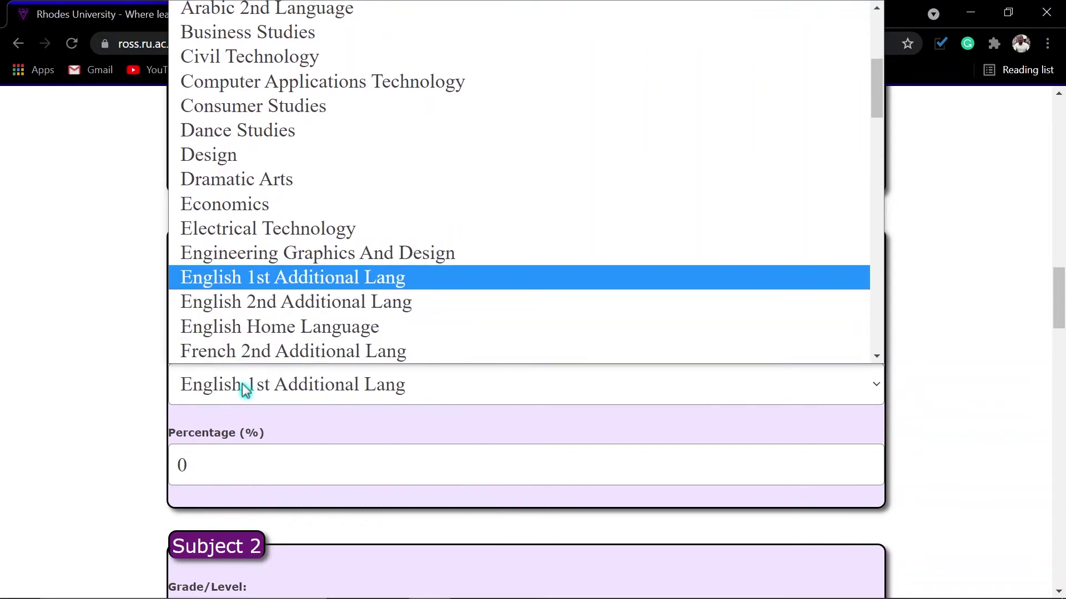
key("Return")
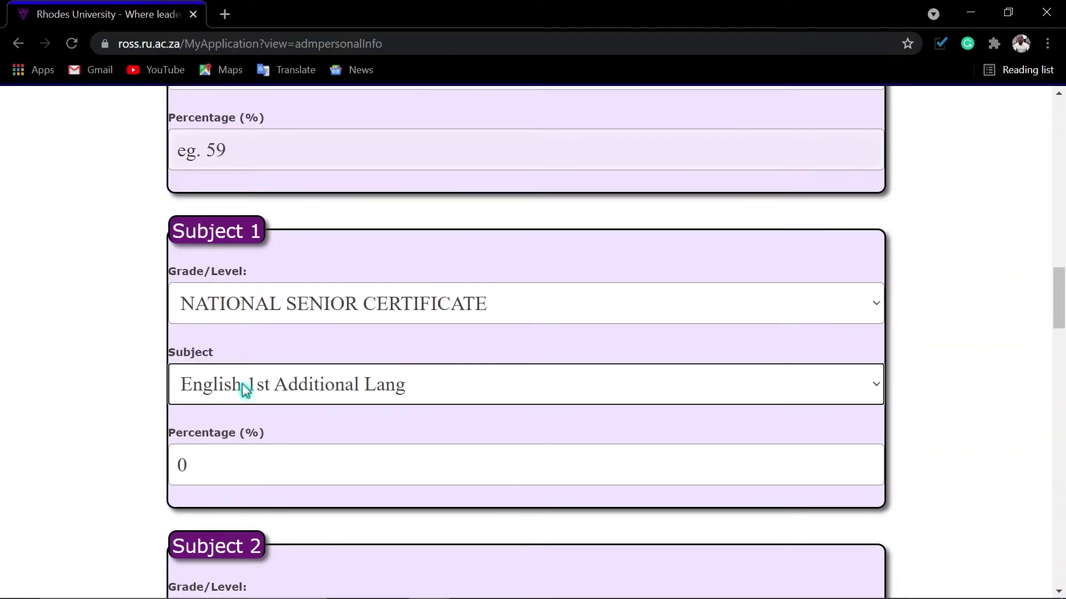
left_click(252, 466)
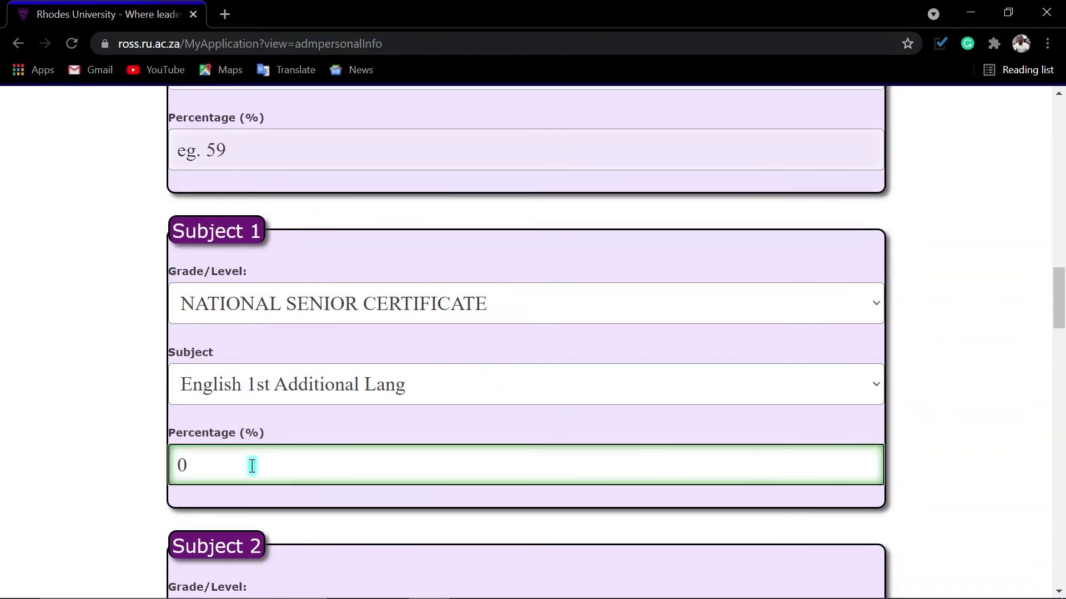
key("BackSpace")
type("59")
Set Subject 2 to National Senior Certificate Siswati Home Language at 76%.
scroll(251, 464, "down", 4)
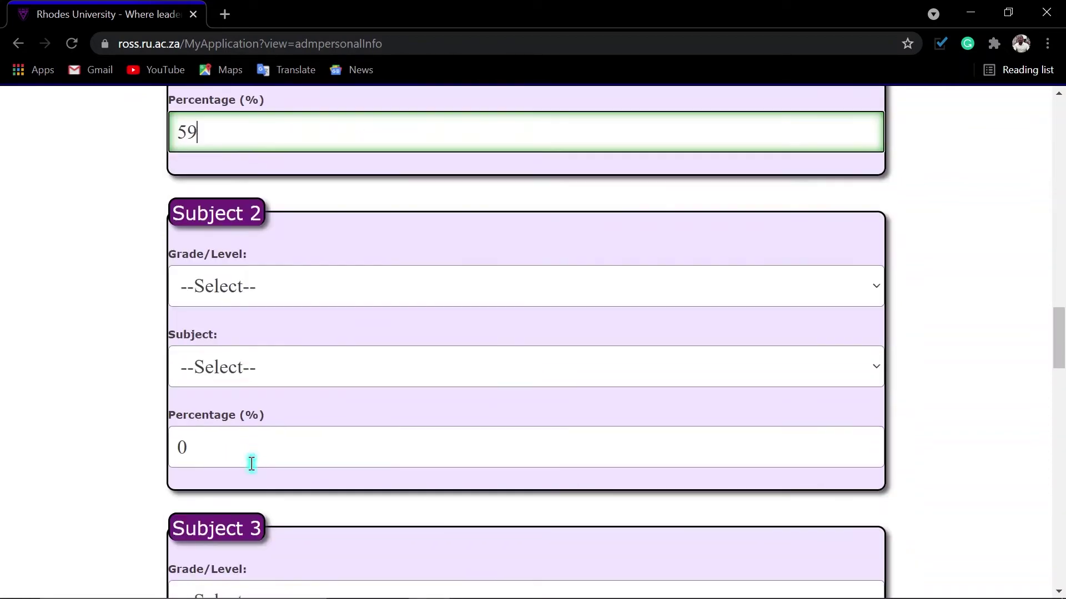
left_click(247, 286)
left_click(243, 373)
left_click(243, 373)
type("si")
key("Down")
key("Down")
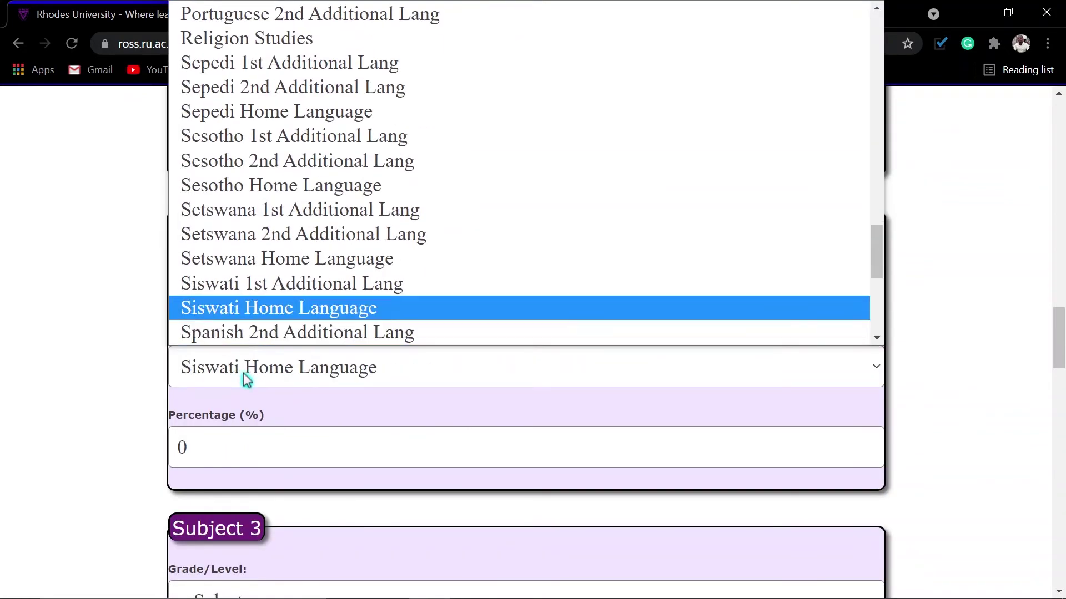
key("Return")
key("Up")
left_click(224, 450)
key("BackSpace")
type("76")
Set Subject 3 to National Senior Certificate Geography.
scroll(224, 451, "down", 3)
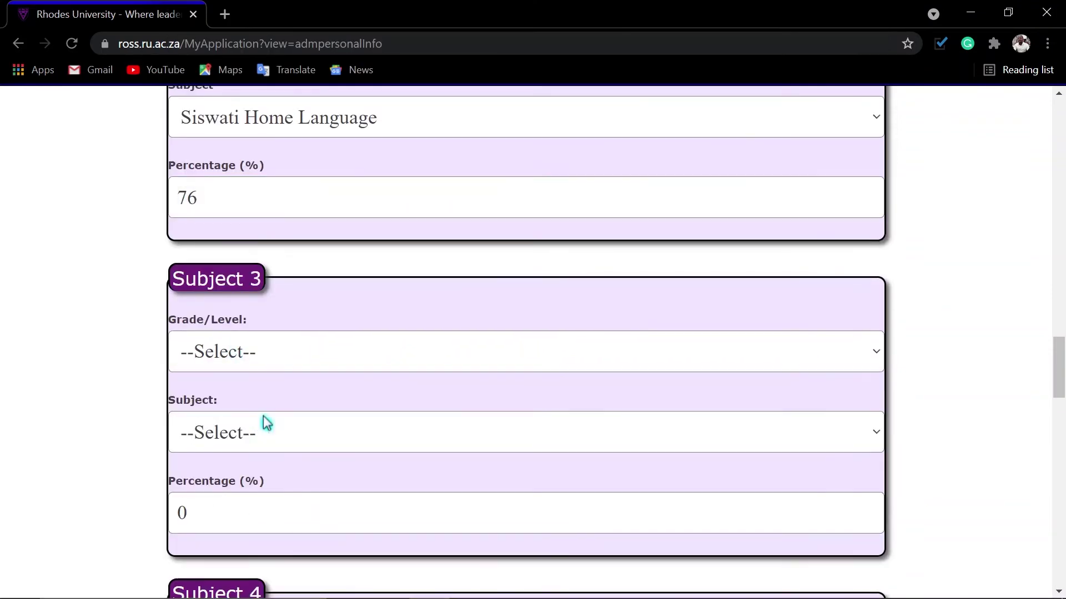
scroll(263, 420, "down", 2)
left_click(257, 188)
left_click(256, 272)
left_click(256, 272)
type("g")
key("Return")
left_click(230, 344)
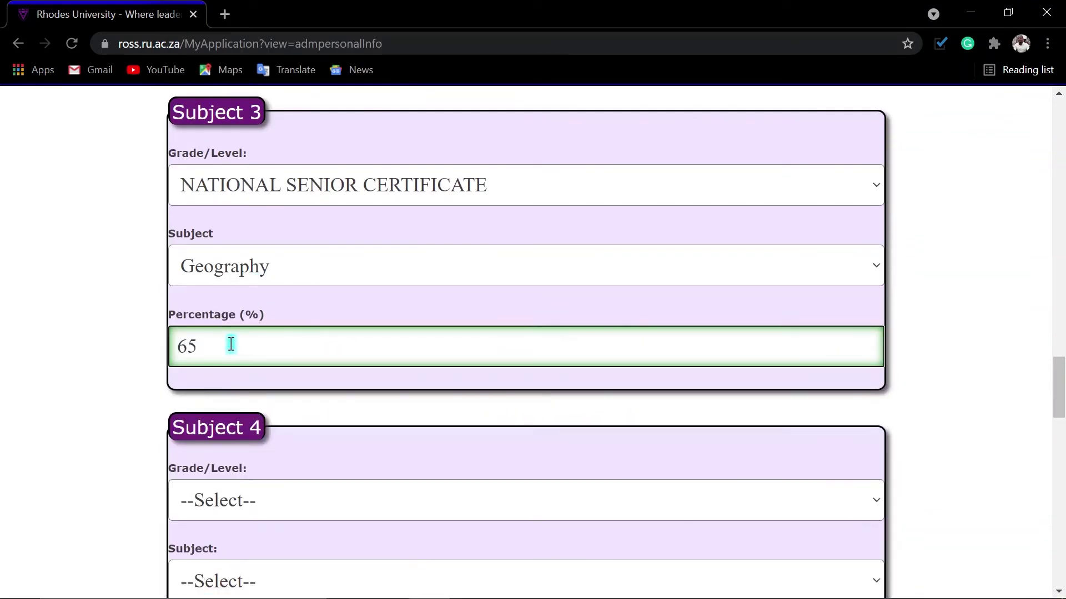
Set Subject 4 to National Senior Certificate, pick its subject and clear the percentage.
scroll(231, 345, "down", 1)
left_click(244, 416)
left_click(268, 215)
scroll(266, 228, "down", 2)
left_click(251, 331)
type("li")
left_click(231, 414)
key("BackSpace")
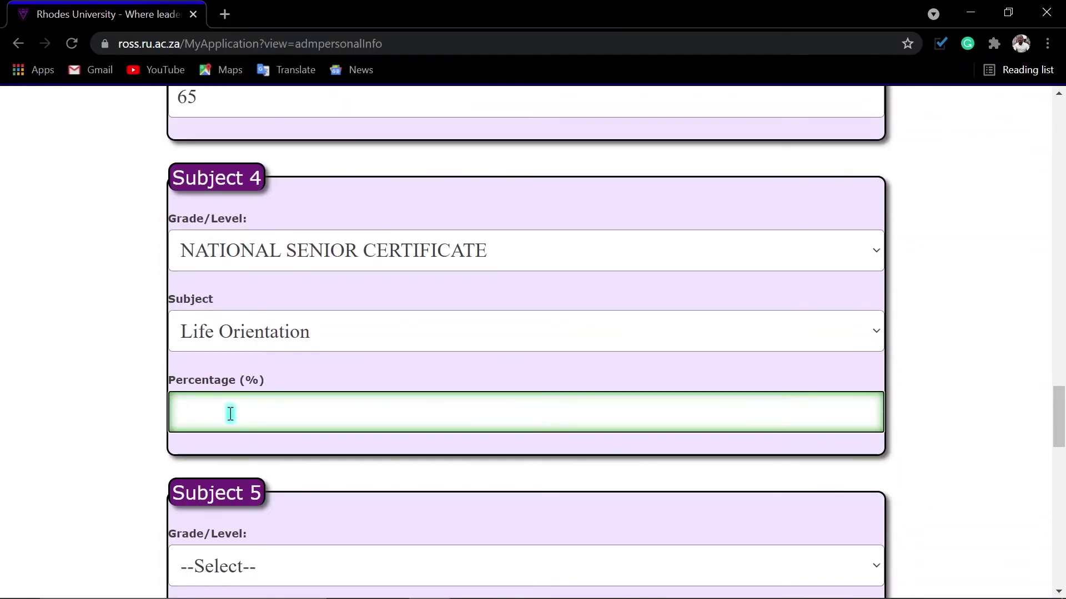
Set Subject 5 to National Senior Certificate Life Sciences at 54%.
scroll(231, 414, "down", 5)
left_click(261, 233)
left_click(244, 260)
left_click(236, 326)
type("li")
key("Down")
key("Return")
left_click(213, 408)
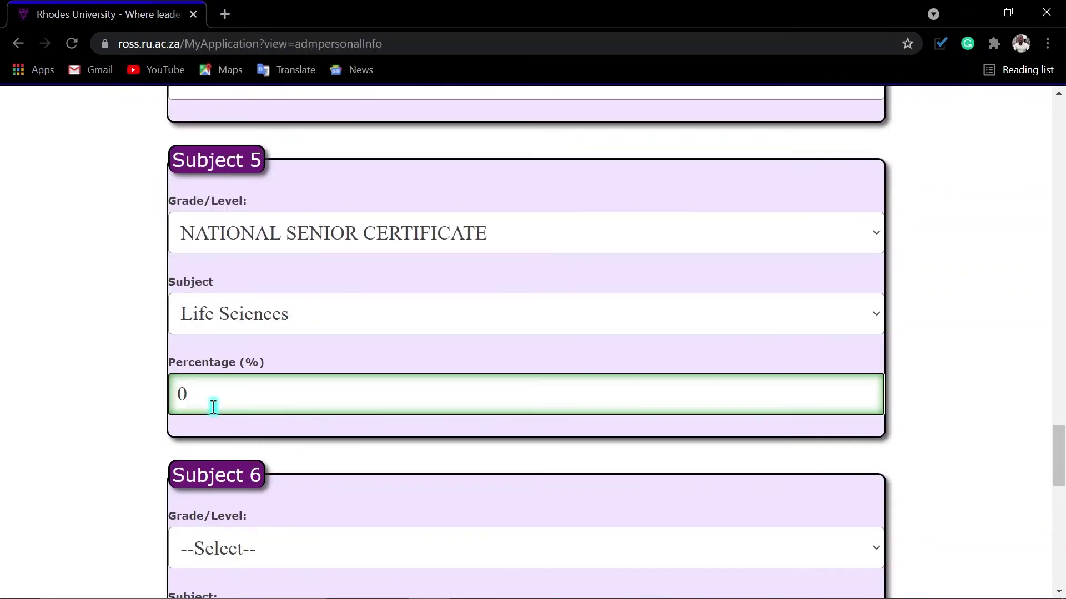
key("BackSpace")
type("54")
Set Subject 6 to National Senior Certificate Mathematics at 76%.
scroll(213, 408, "down", 4)
left_click(257, 300)
left_click(257, 357)
left_click(246, 383)
type("mat")
key("Down")
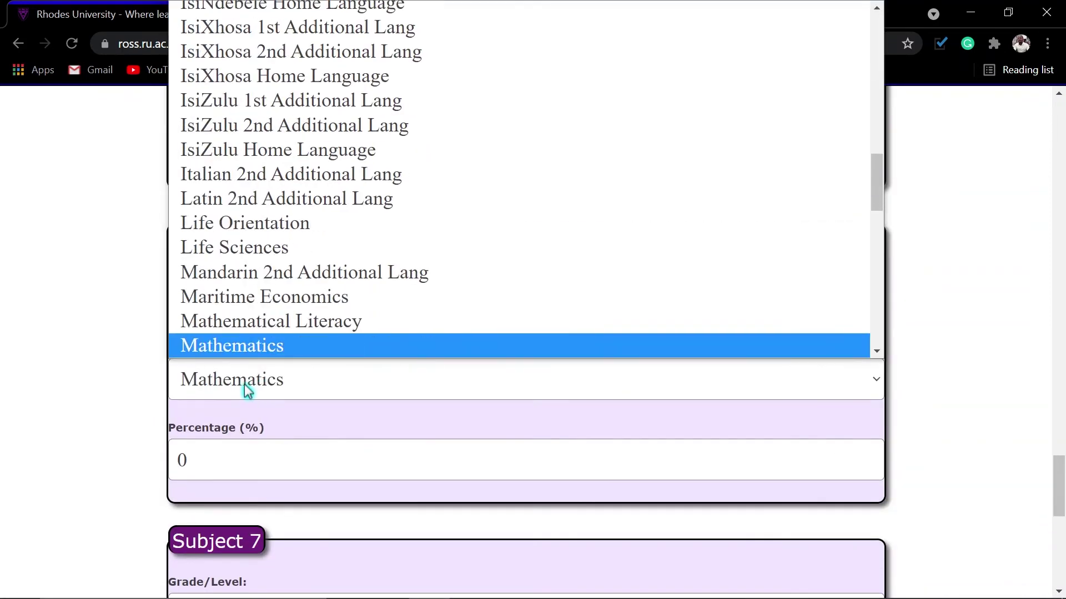
left_click(233, 461)
key("BackSpace")
type("76")
Set Subject 7 to National Senior Certificate Physical Sciences and clear its percentage.
scroll(233, 461, "down", 5)
left_click(247, 280)
left_click(248, 339)
left_click(233, 362)
type("phy")
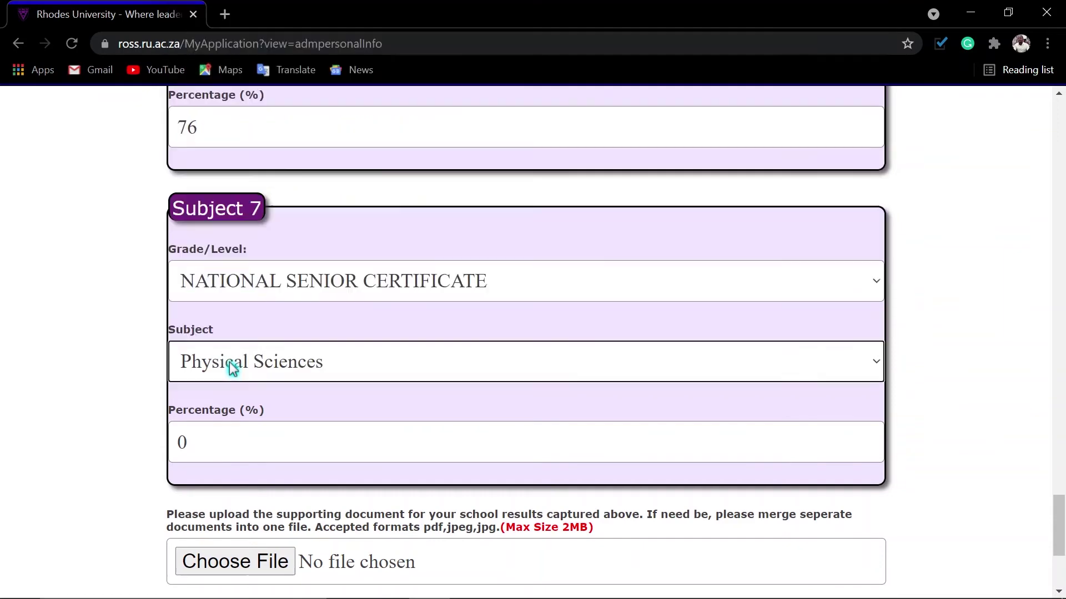
left_click(217, 438)
key("BackSpace")
Enter 76% for Physical Sciences and scroll back up to review the subjects.
type("76")
scroll(326, 442, "up", 5)
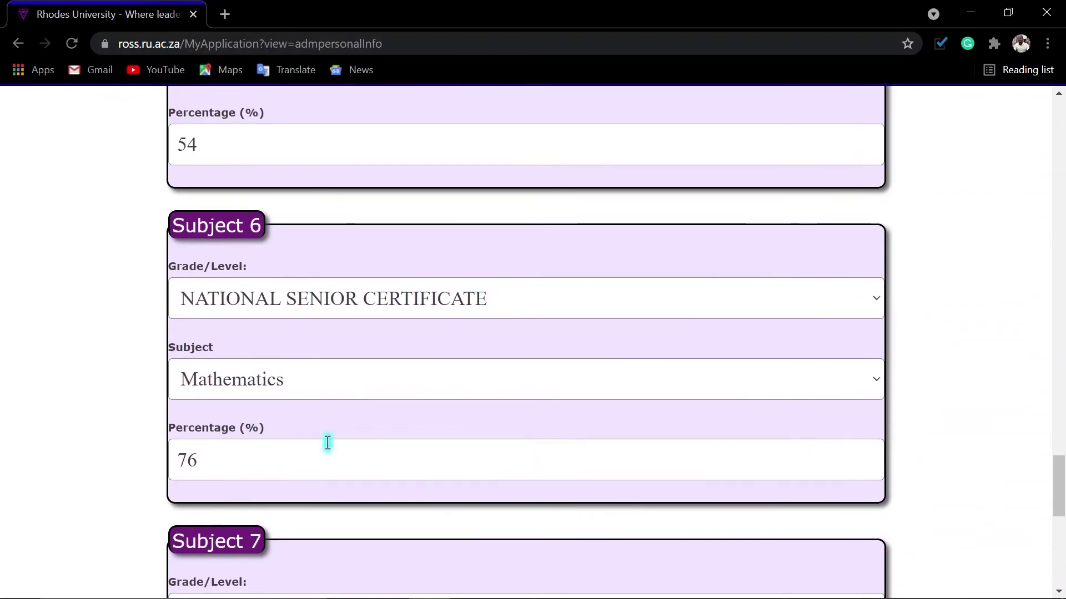
scroll(331, 441, "up", 8)
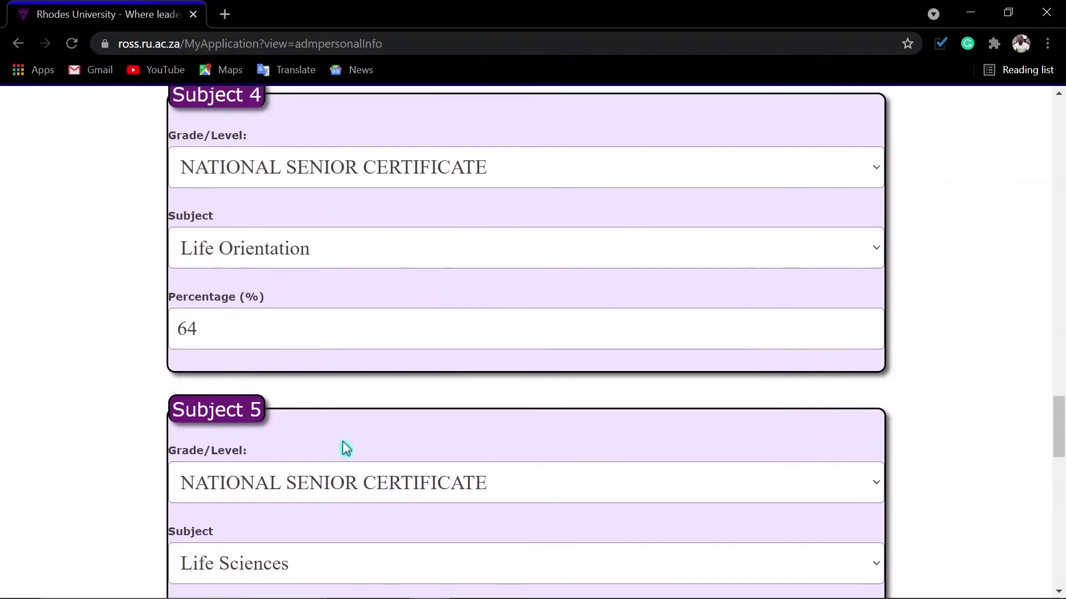
scroll(346, 447, "up", 7)
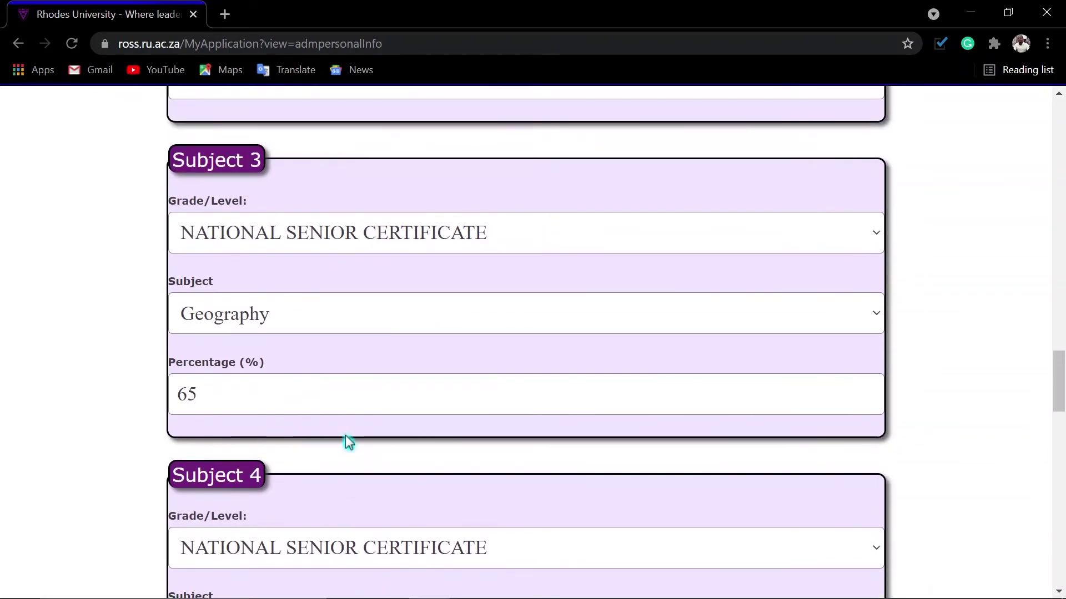
scroll(348, 443, "up", 8)
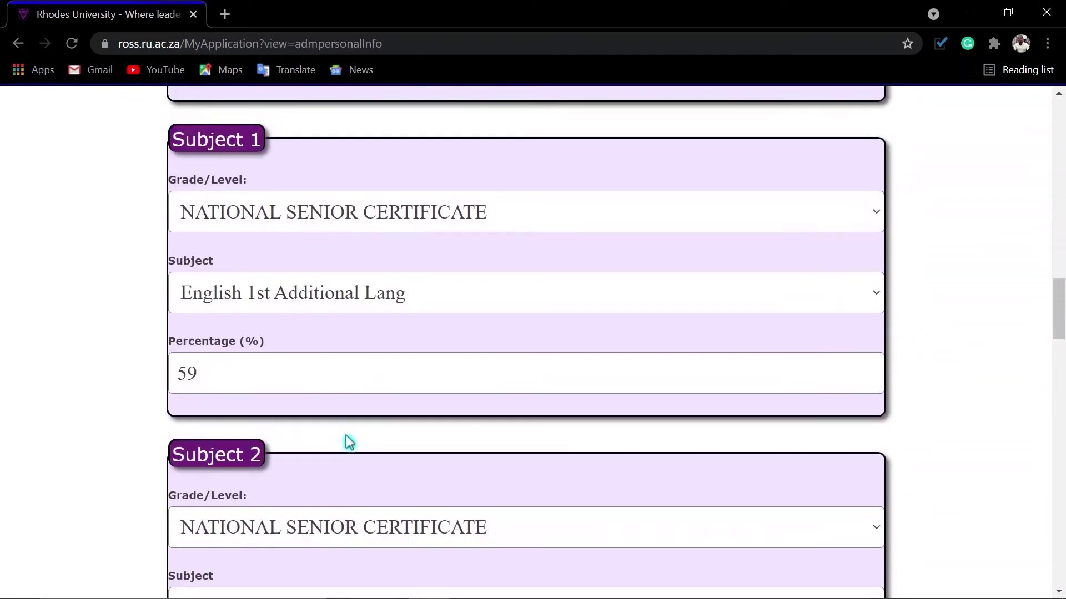
scroll(349, 442, "up", 2)
Start attaching the school results document, then submit the School Results.
scroll(349, 442, "down", 18)
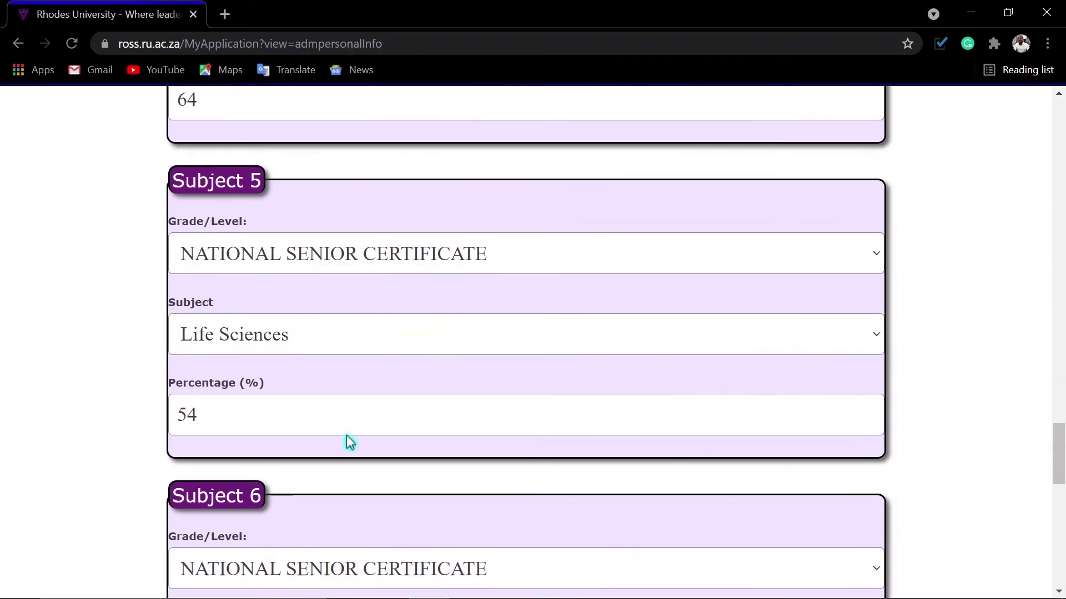
scroll(349, 442, "down", 15)
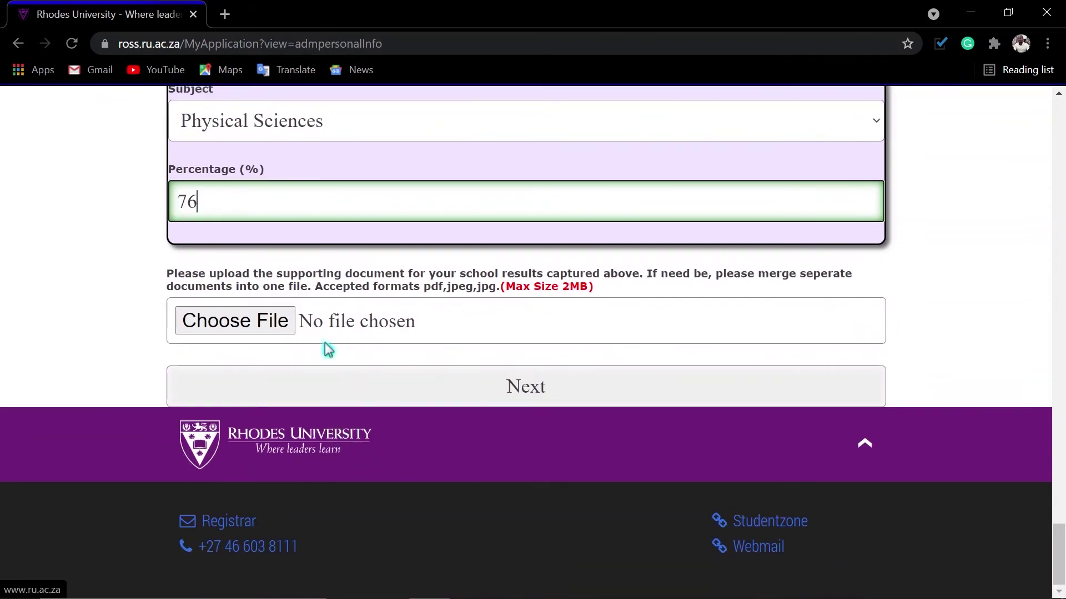
left_click(235, 325)
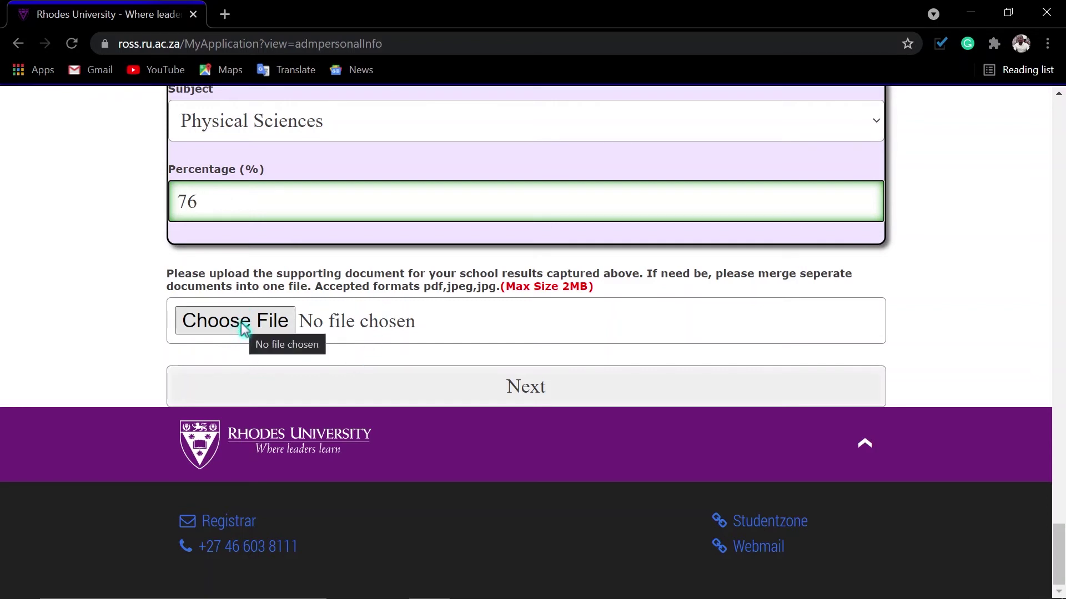
left_click(532, 397)
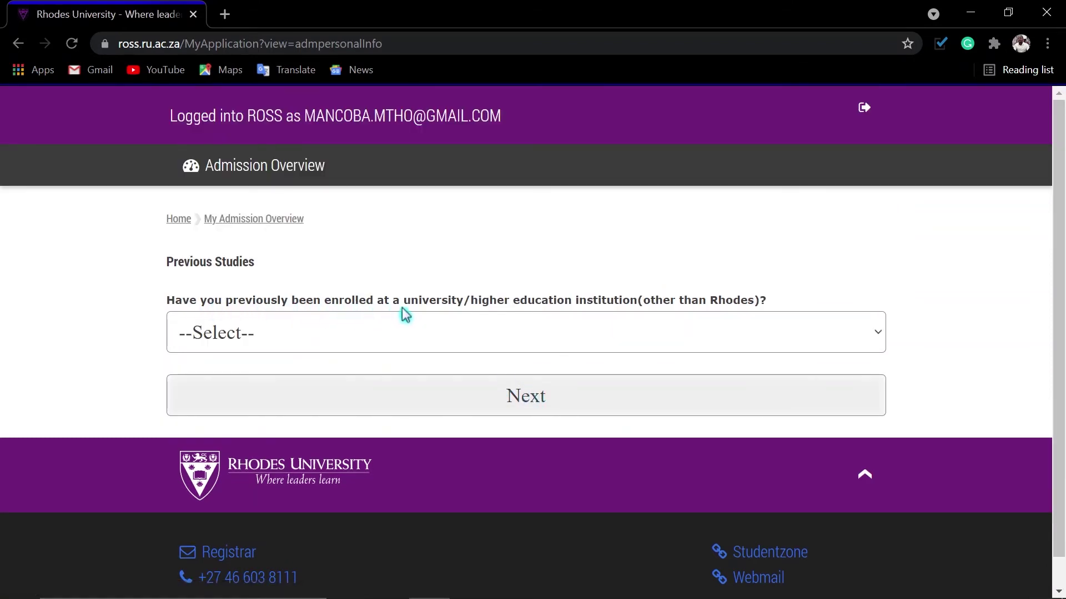
Answer Yes to previous university enrolment and set the number of other universities to 1.
left_click(481, 341)
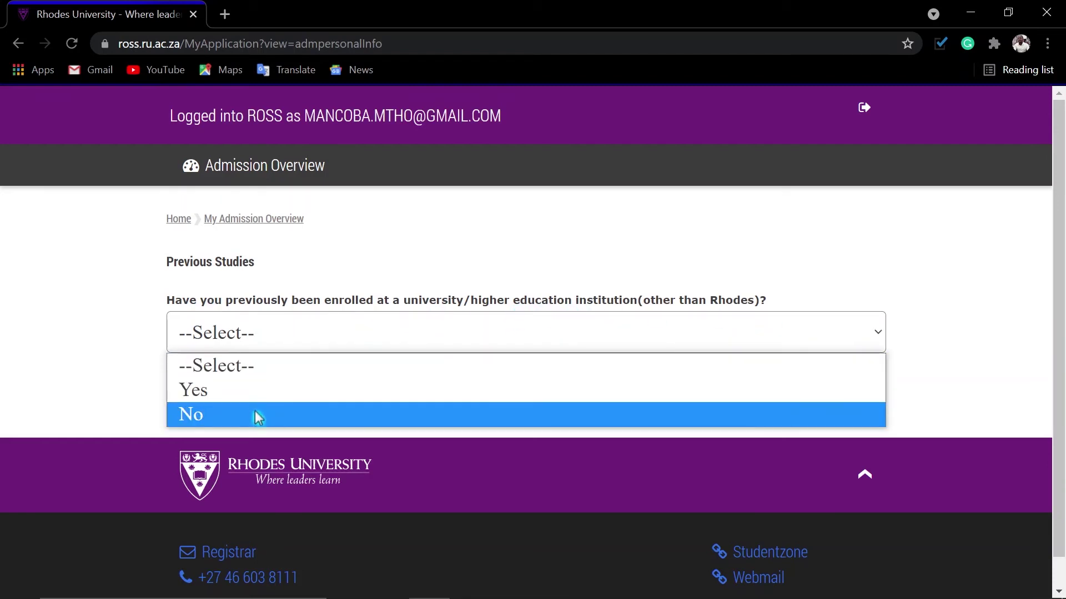
left_click(264, 390)
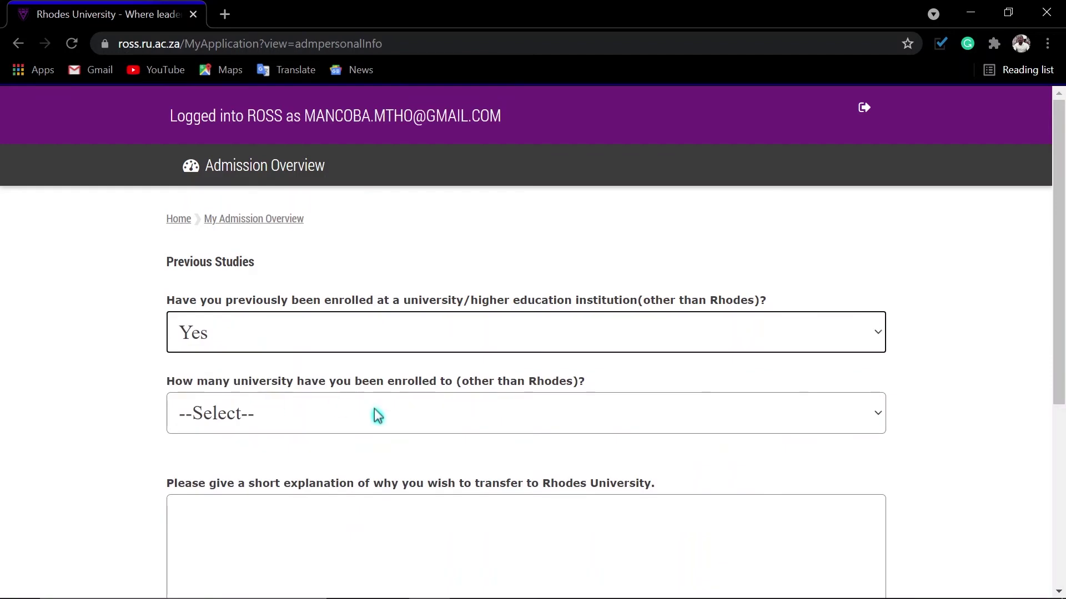
scroll(374, 414, "down", 2)
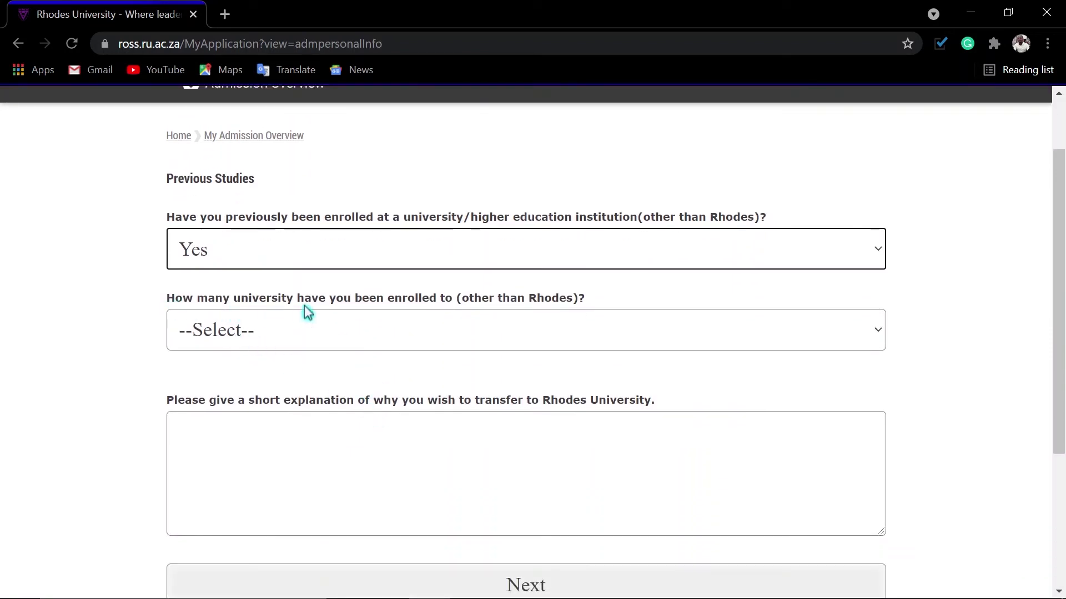
left_click(317, 333)
left_click(217, 388)
scroll(377, 375, "down", 1)
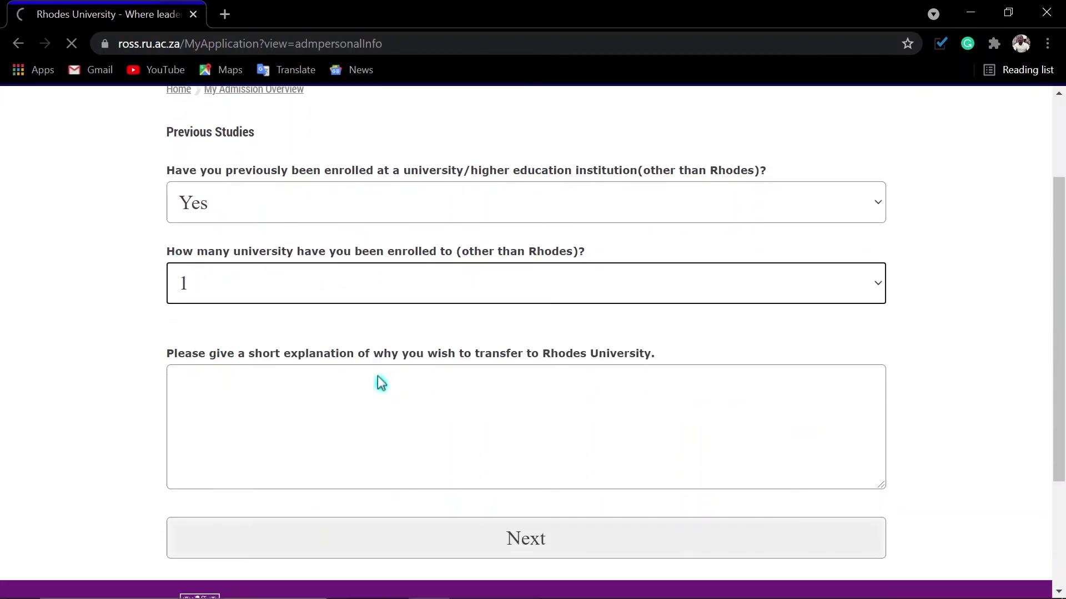
scroll(377, 376, "down", 2)
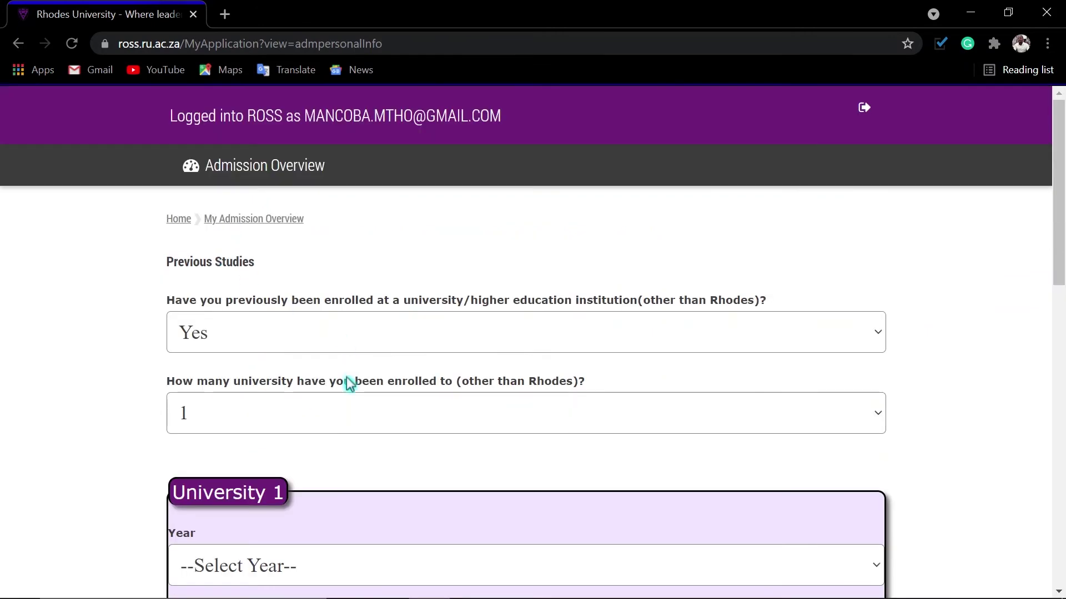
scroll(347, 383, "down", 5)
Set University 1's year to 2017 and institution to University of Johannesburg.
left_click(286, 240)
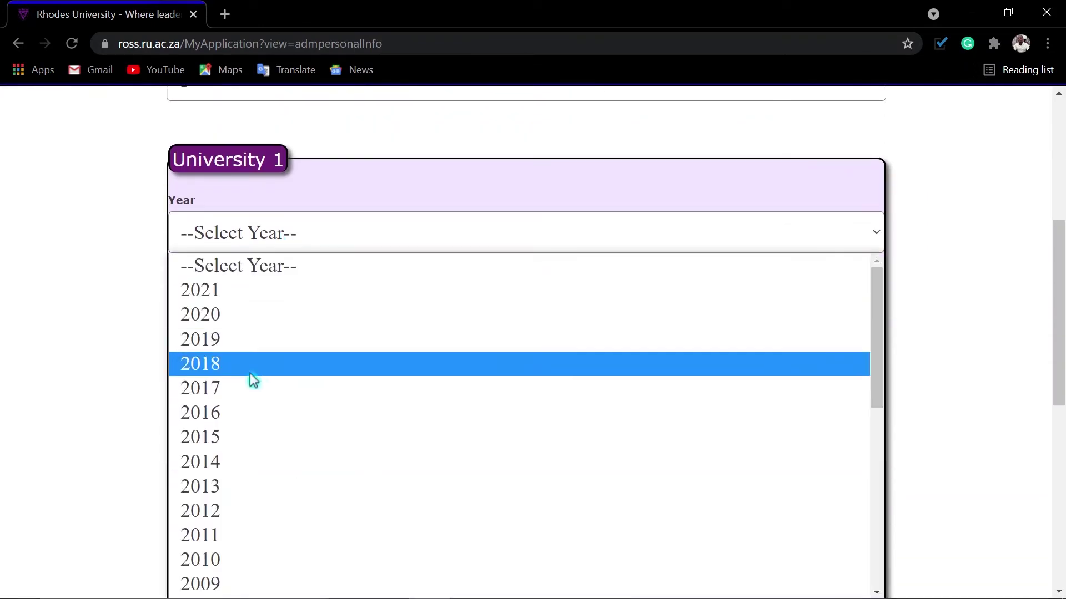
left_click(245, 388)
left_click(270, 320)
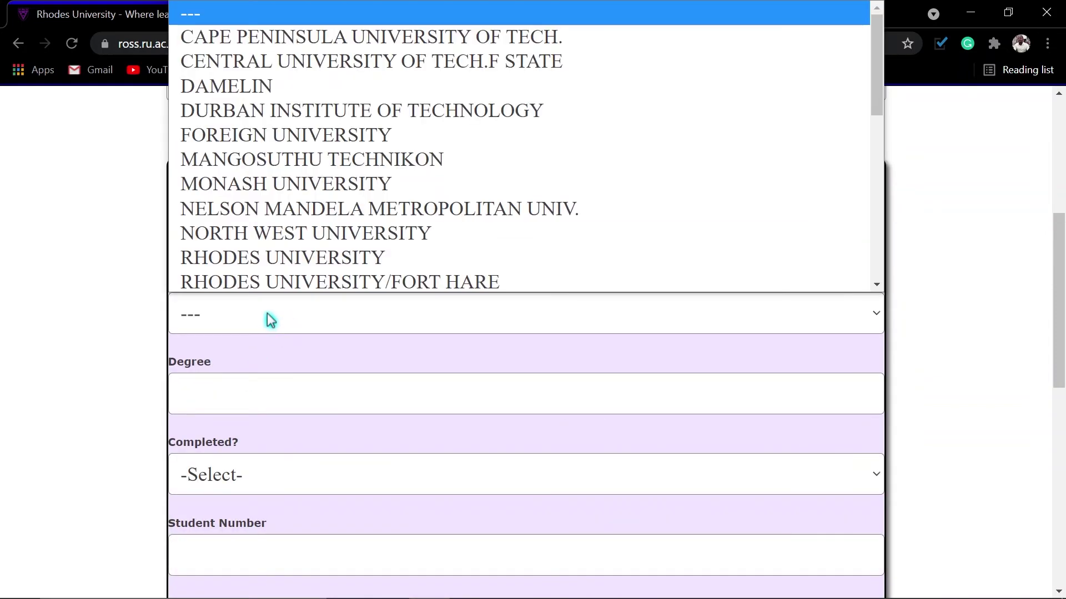
scroll(278, 250, "down", 8)
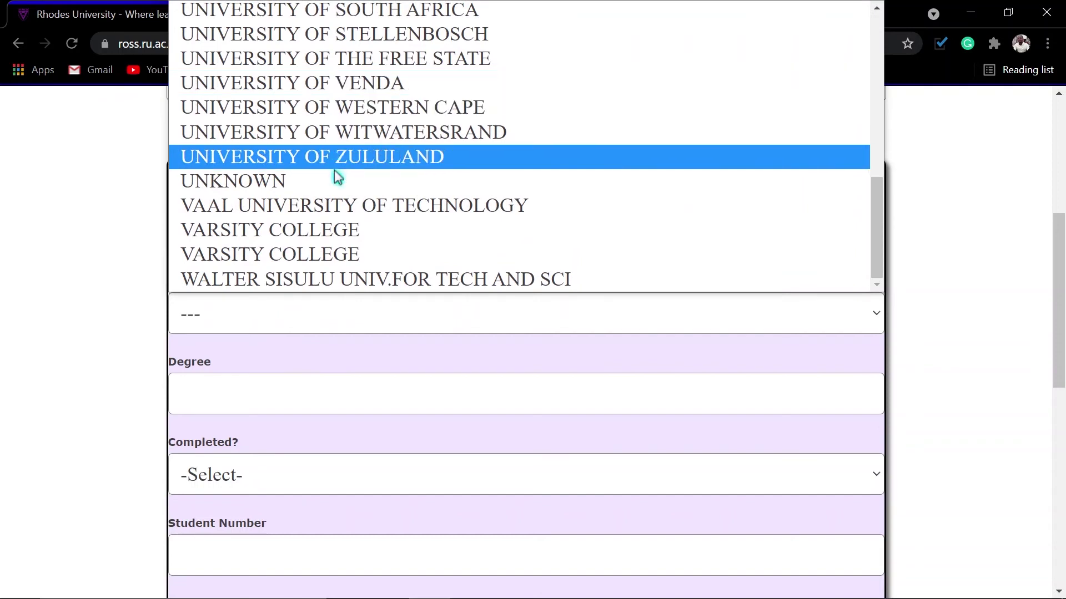
scroll(309, 252, "up", 3)
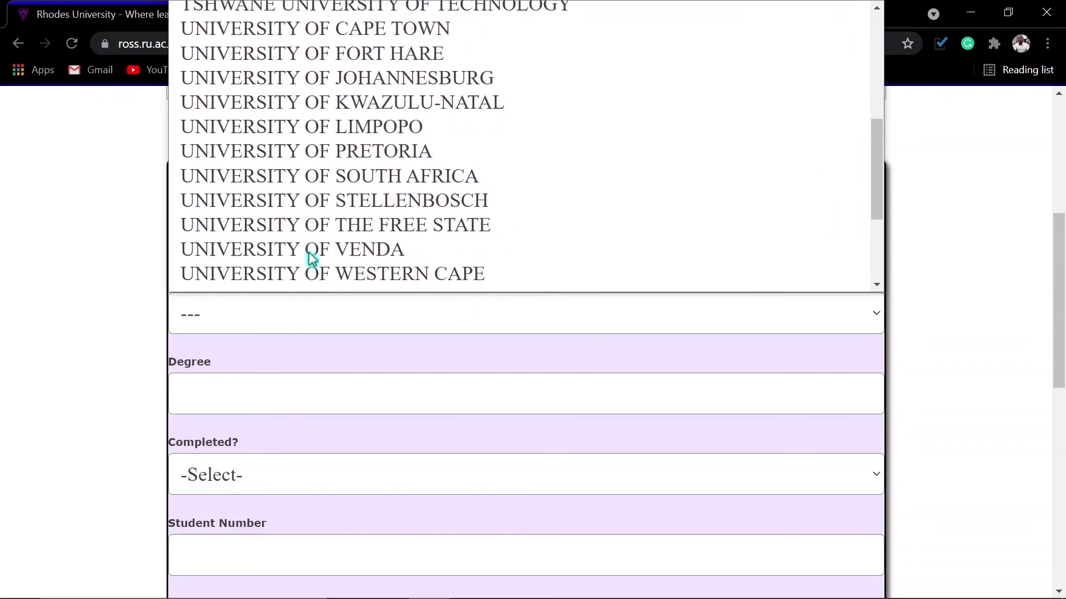
left_click(360, 91)
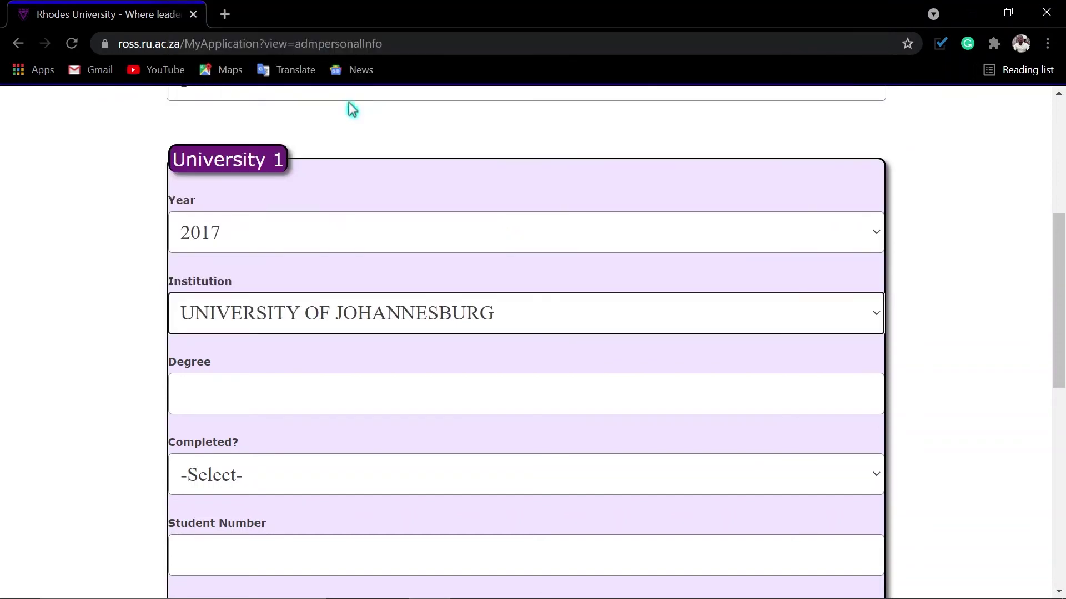
Enter the Operations Management degree, mark it completed, and fill in the previous student number.
left_click(230, 388)
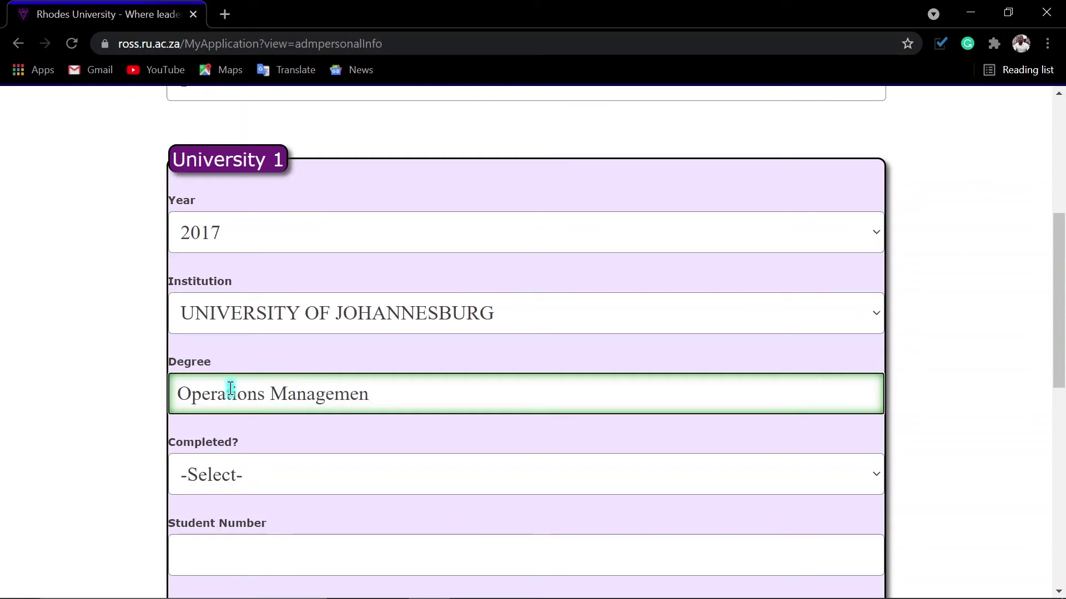
left_click(257, 483)
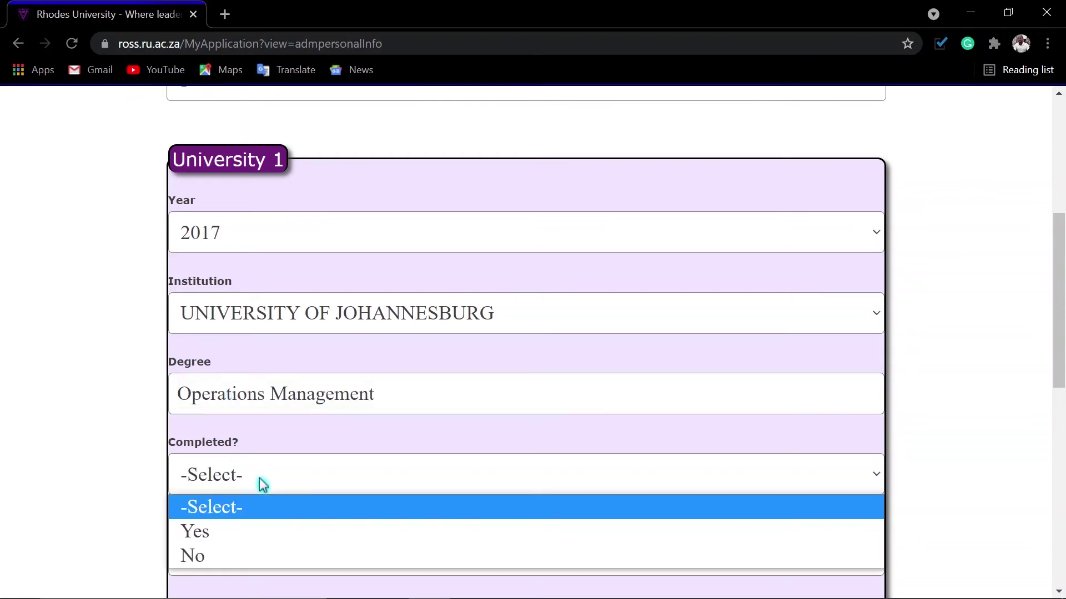
left_click(219, 533)
scroll(319, 525, "down", 3)
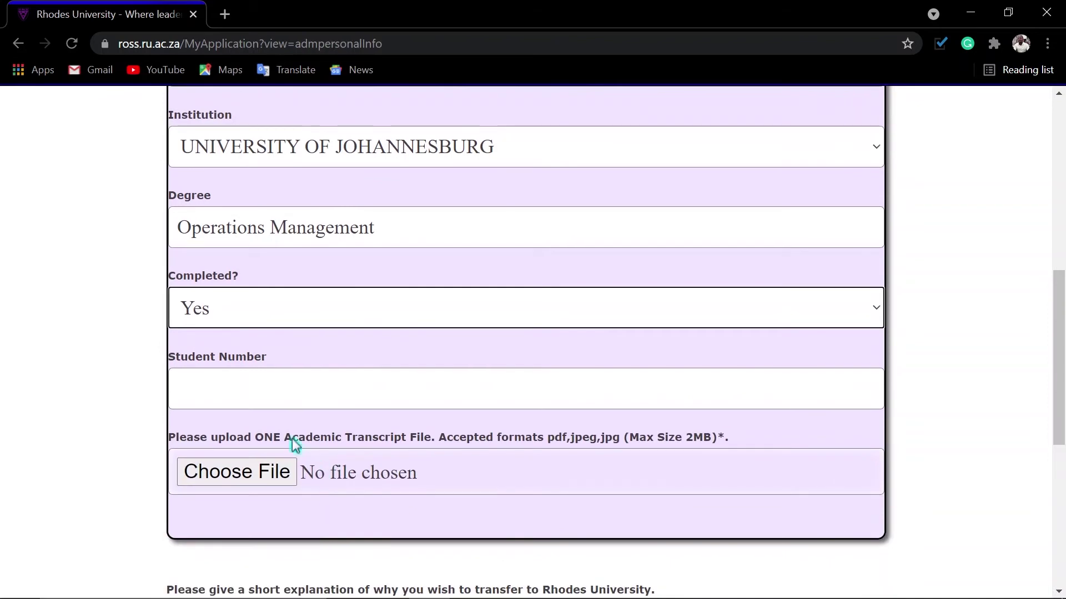
left_click(252, 387)
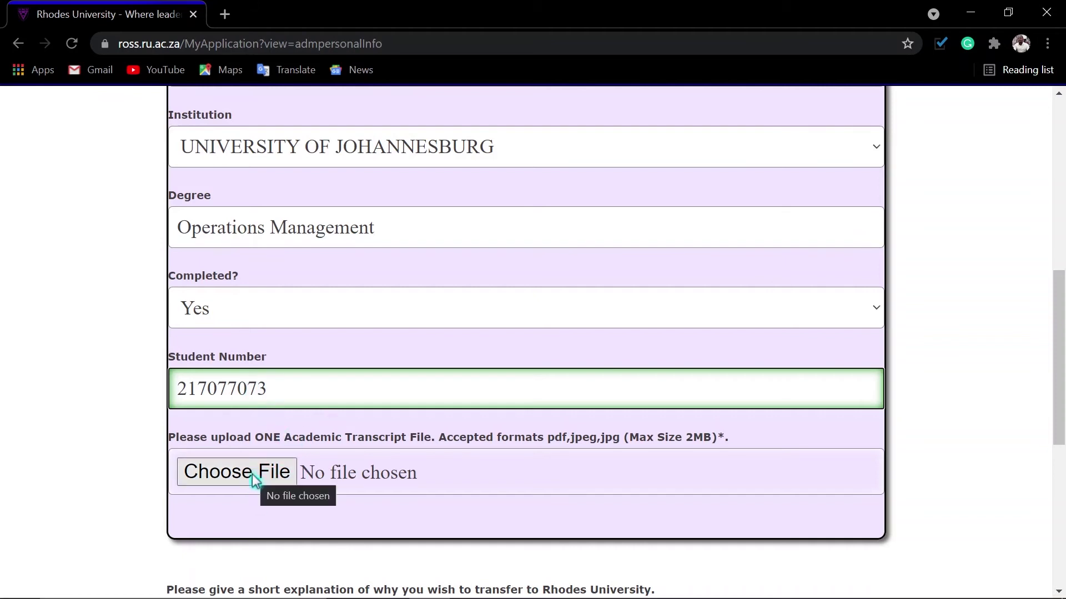
scroll(393, 488, "down", 6)
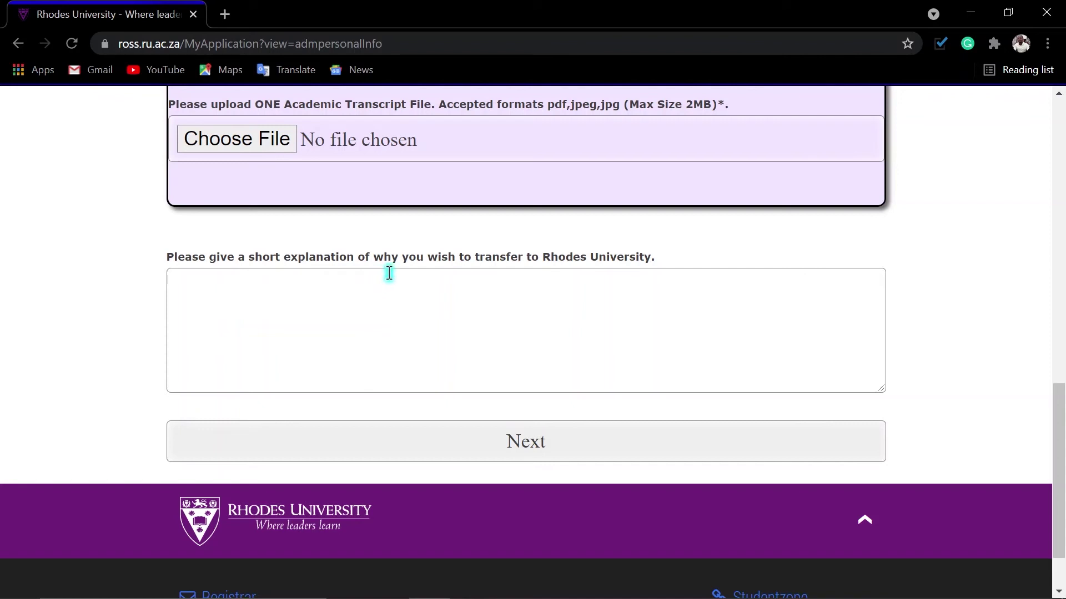
Give 'I want to do a new qualification.' as the transfer reason and submit the page.
left_click(255, 302)
type("I")
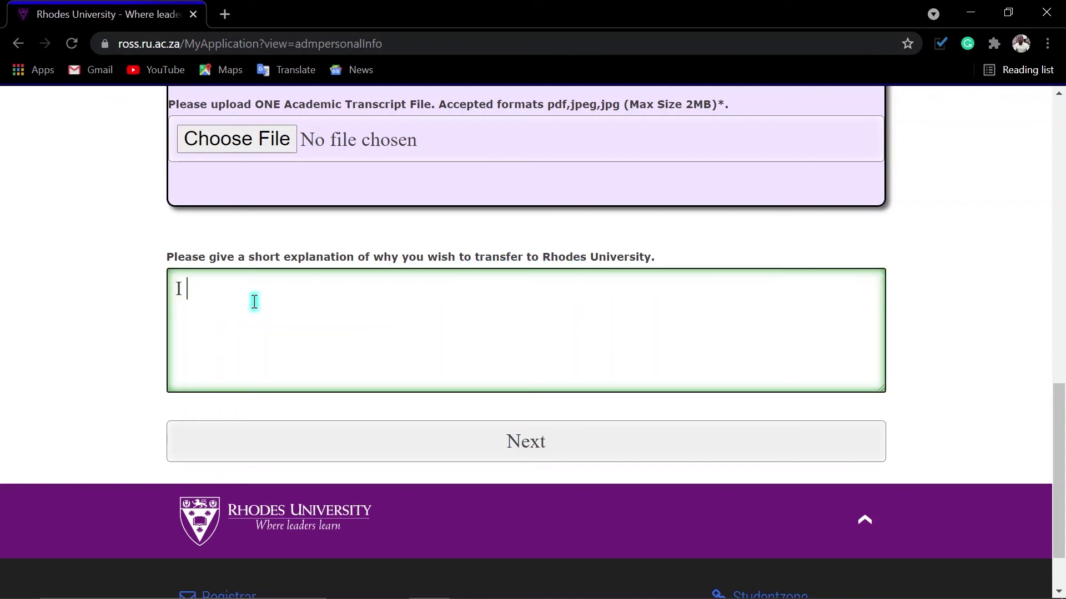
type(" want to do a ne")
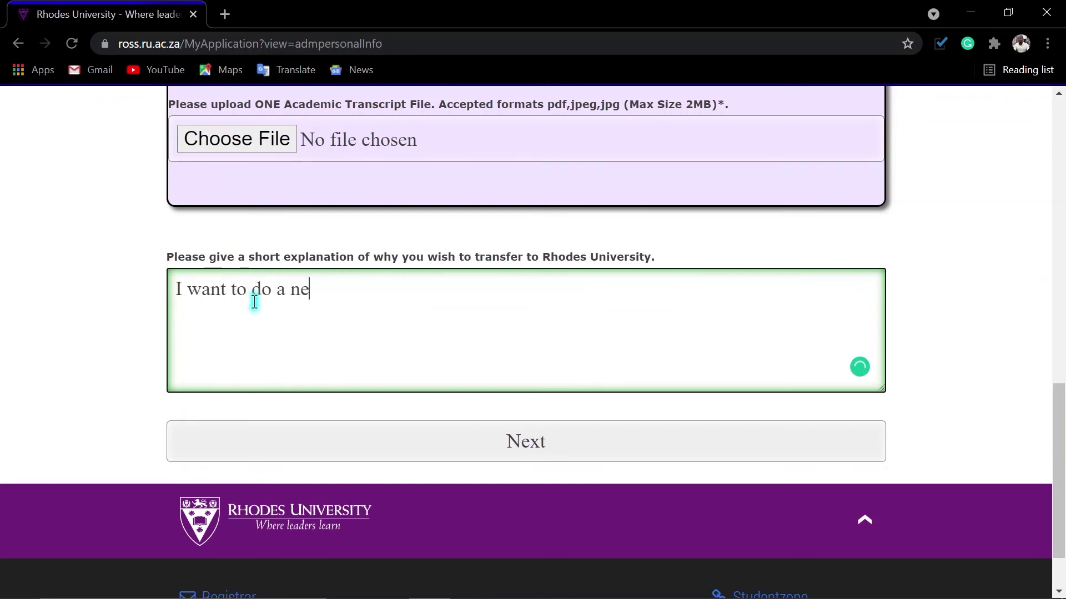
type("w qualification")
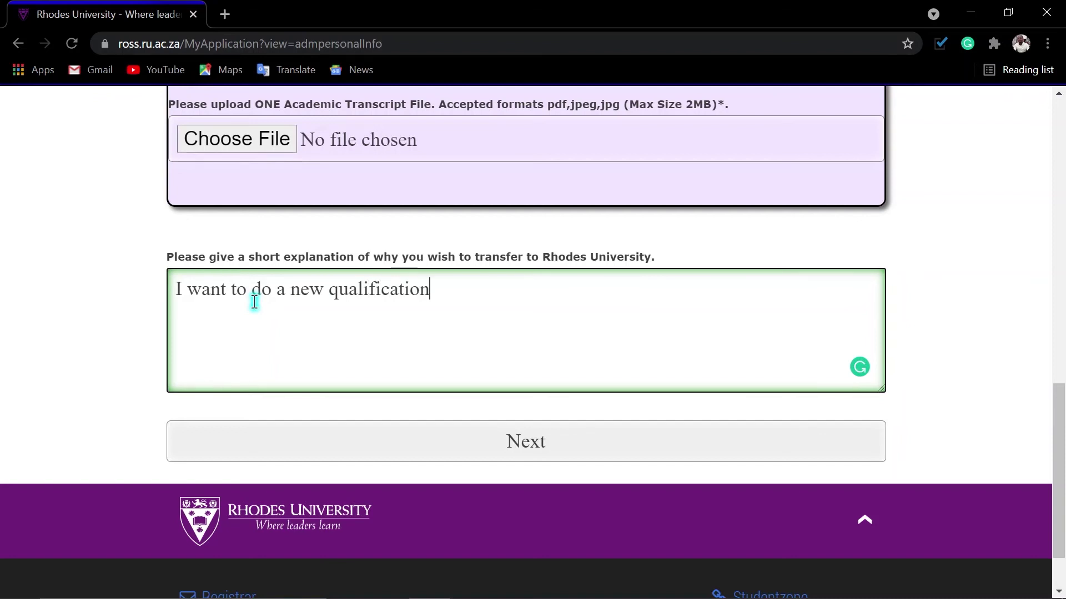
type(".")
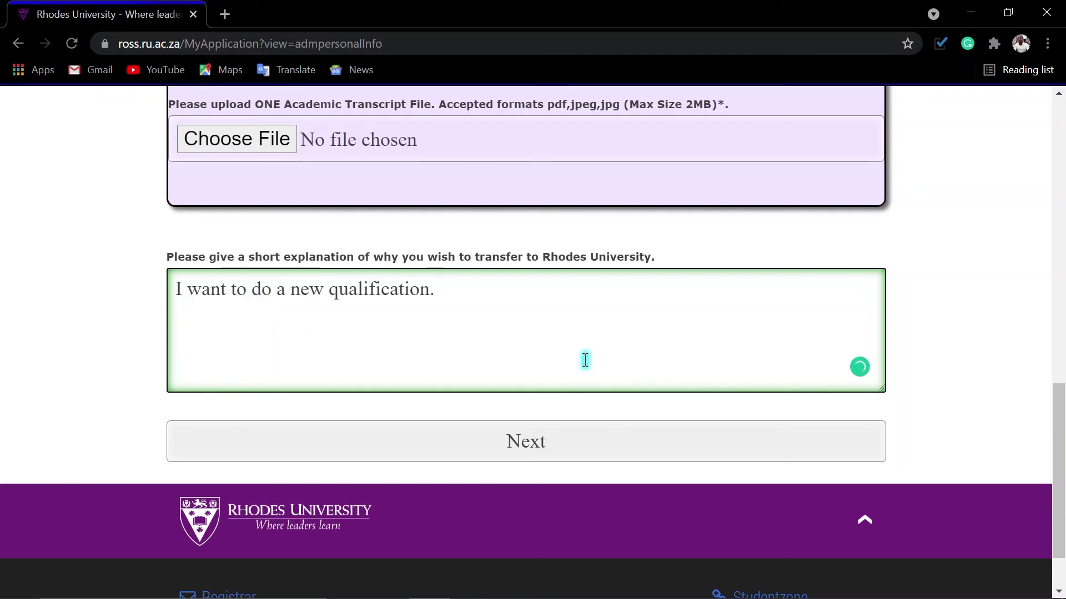
left_click(524, 447)
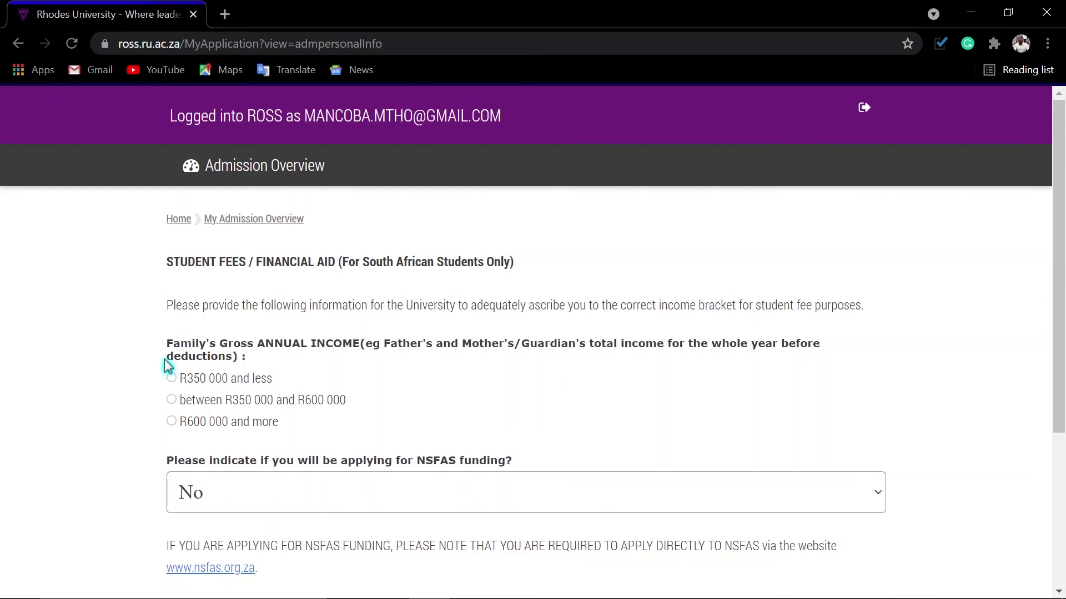
Choose the R350 000 and less income bracket, answer Yes for NSFAS, and continue.
scroll(291, 489, "down", 3)
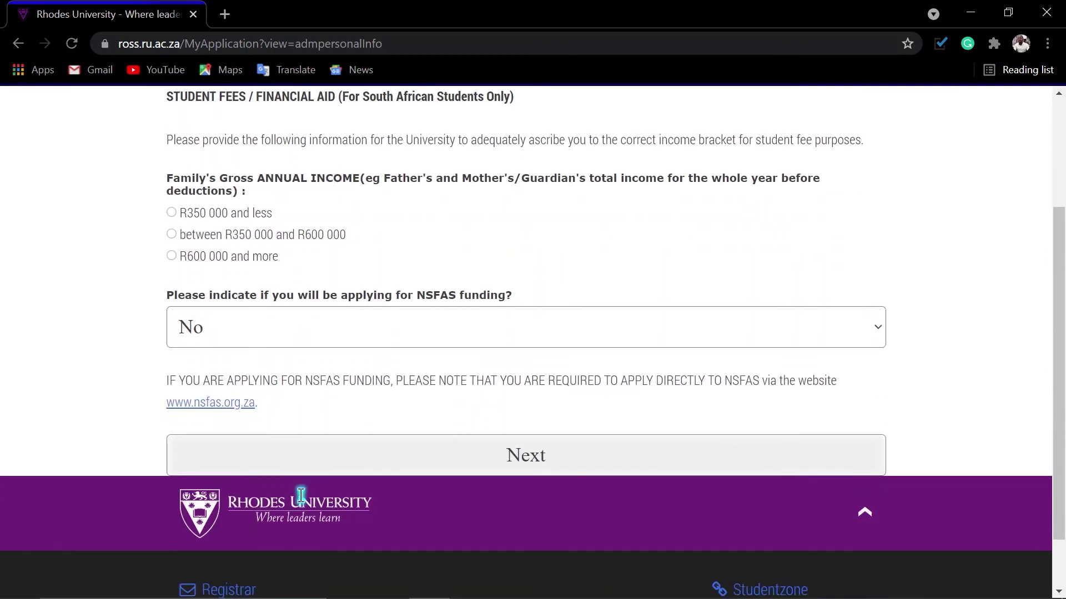
scroll(304, 493, "up", 2)
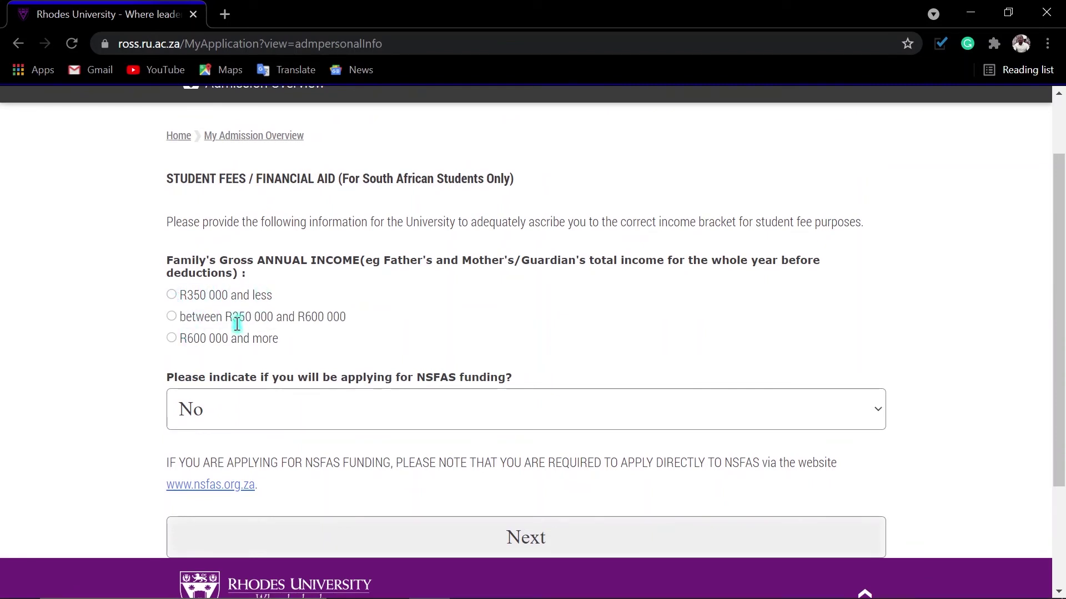
left_click(173, 296)
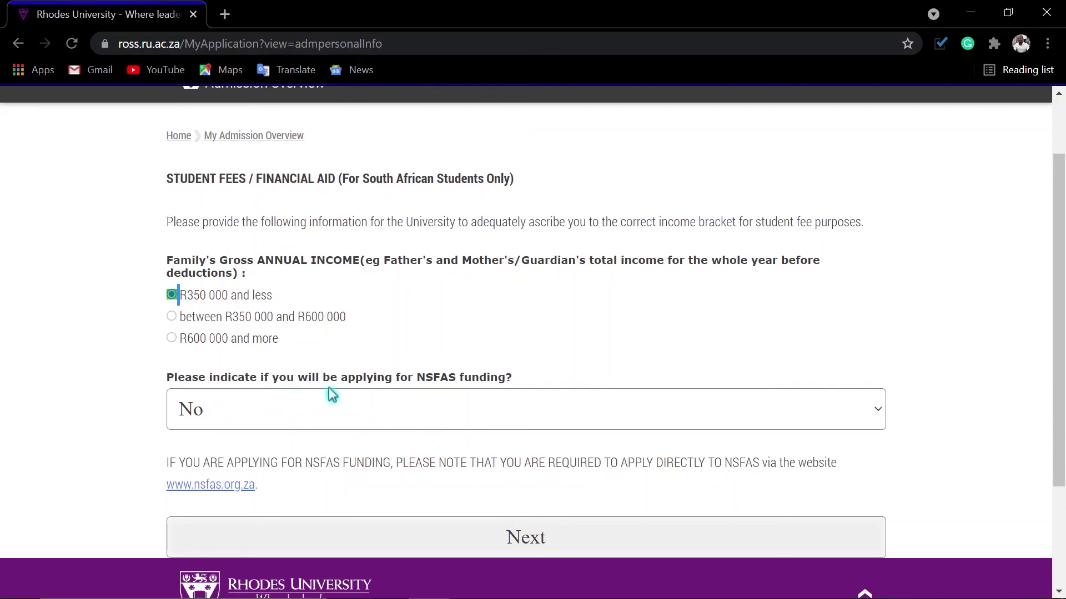
left_click(456, 394)
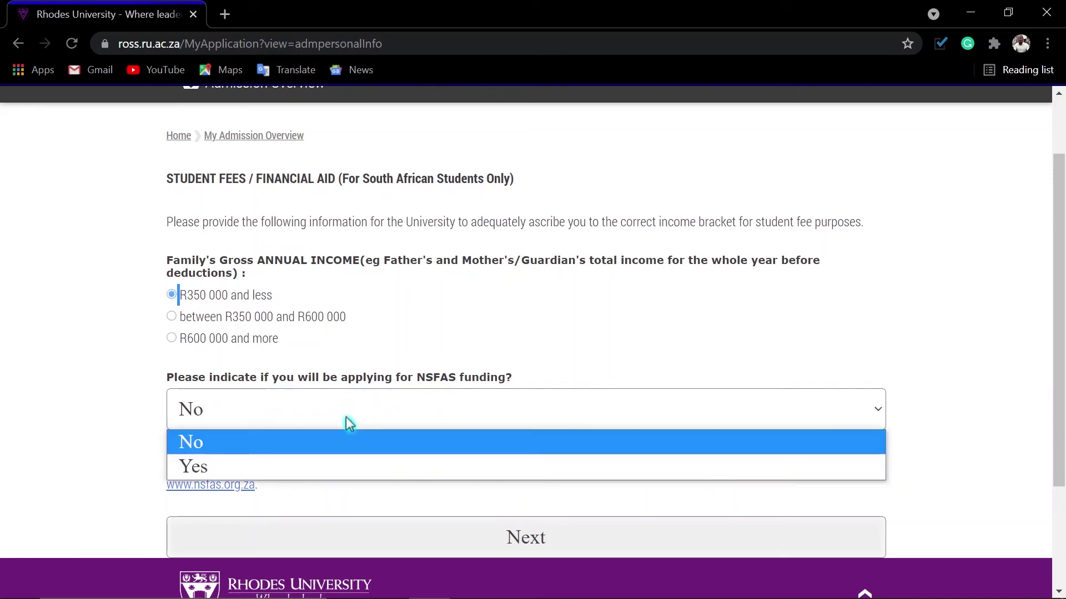
left_click(202, 467)
scroll(289, 429, "down", 1)
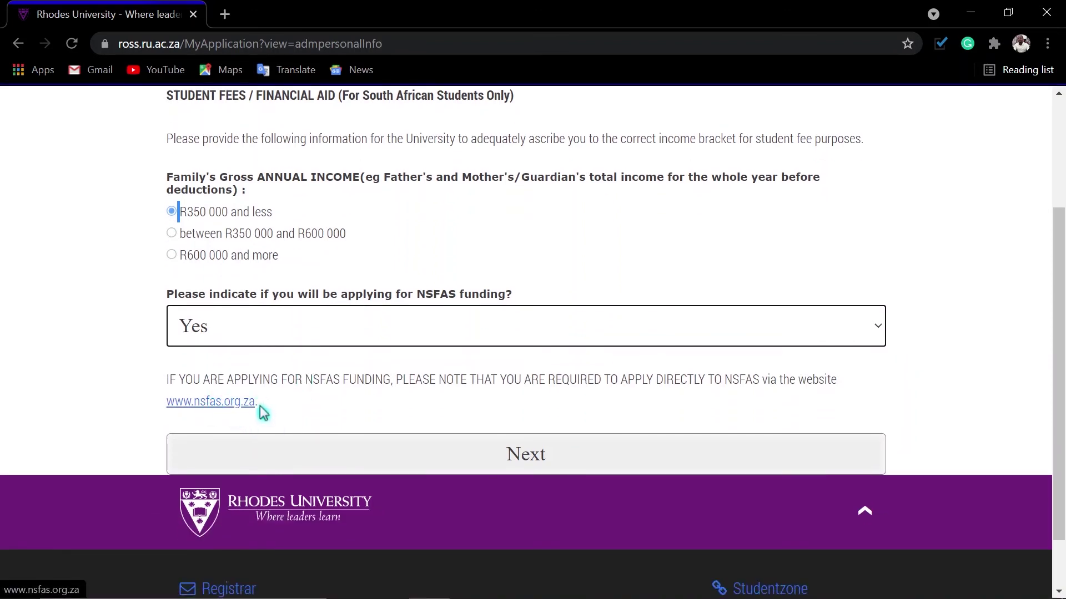
left_click(537, 461)
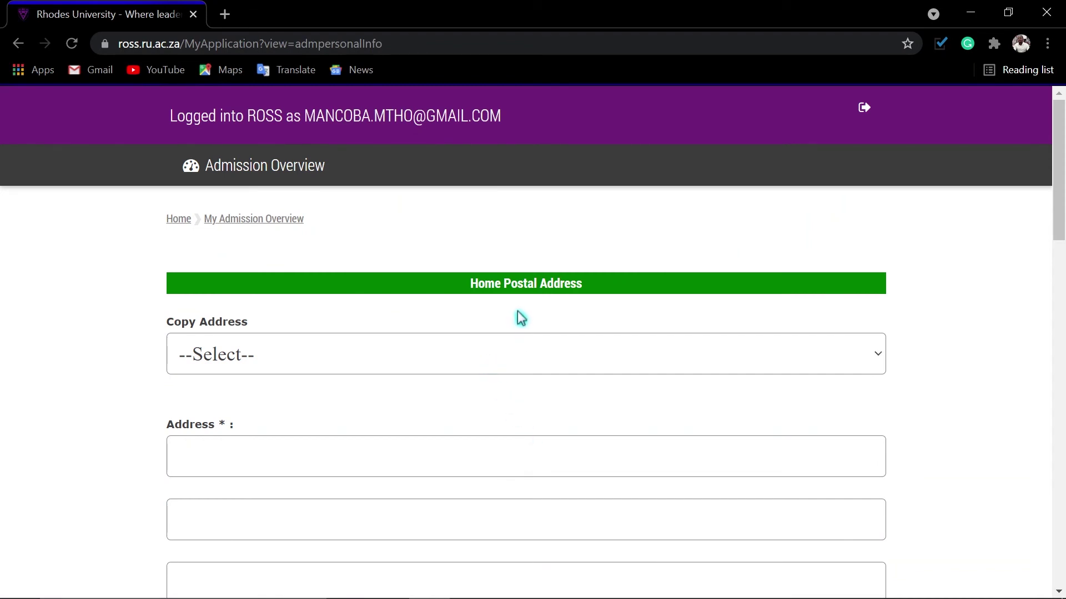
Set Copy Address to Home Street Address and autofill the postal address from the saved browser entry.
left_click(394, 365)
left_click(294, 414)
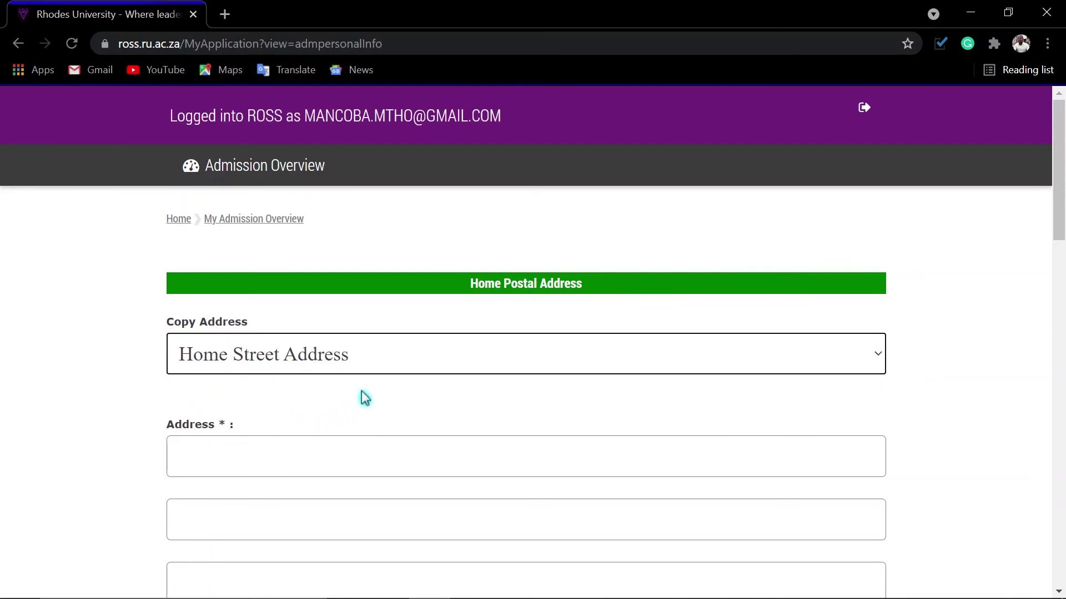
scroll(377, 413, "down", 3)
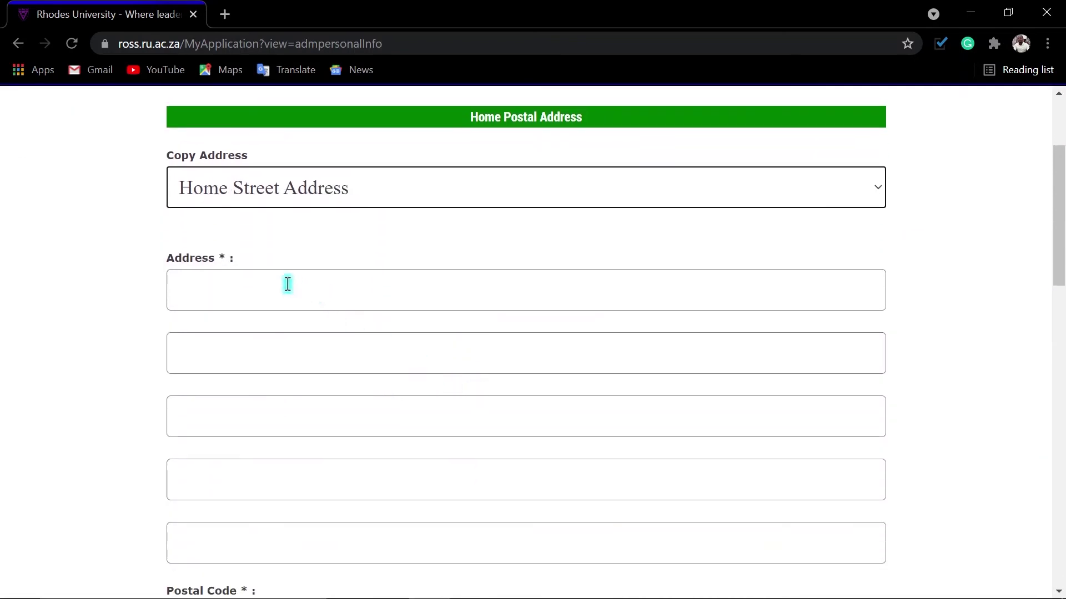
left_click(287, 284)
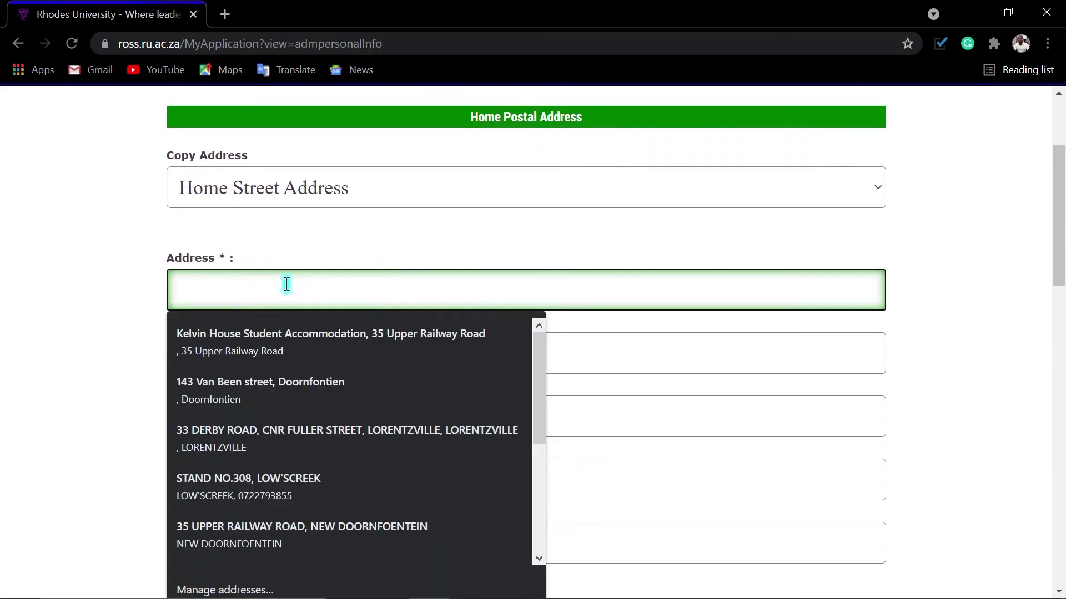
type("33")
left_click(278, 349)
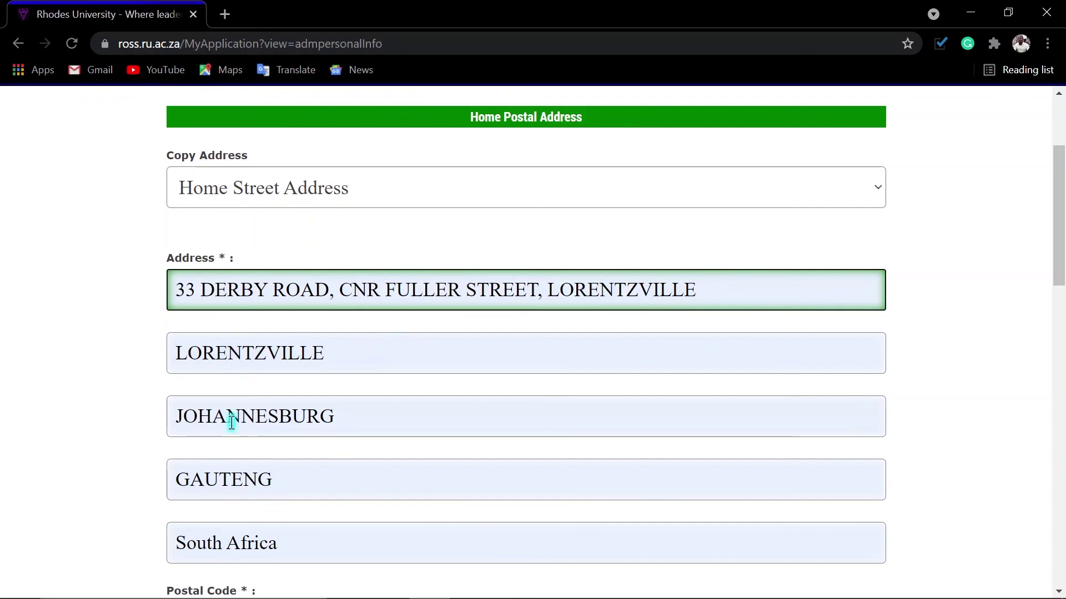
scroll(255, 477, "down", 1)
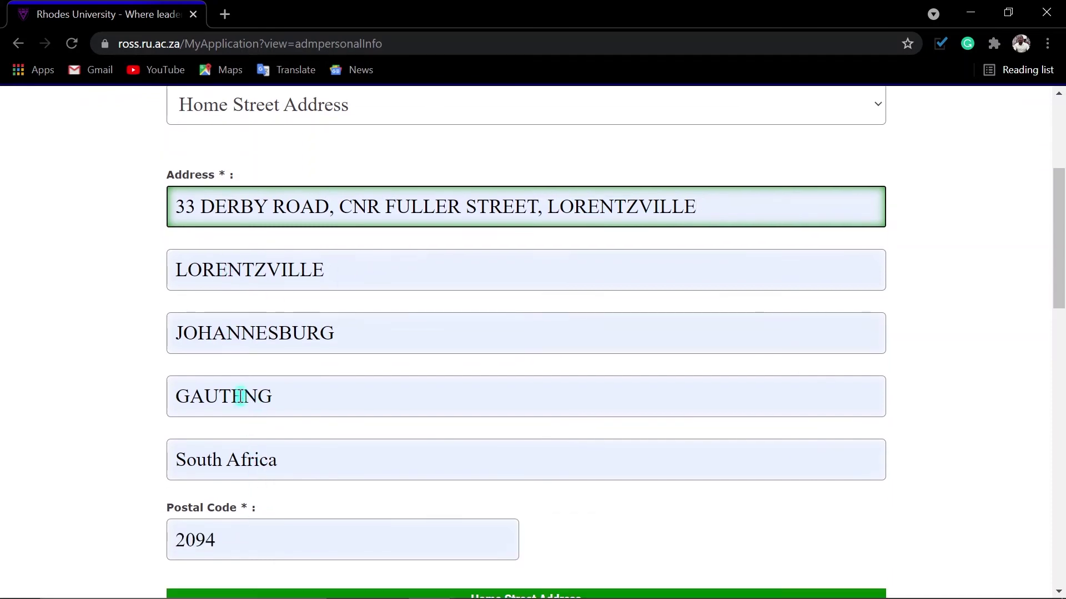
scroll(247, 395, "down", 1)
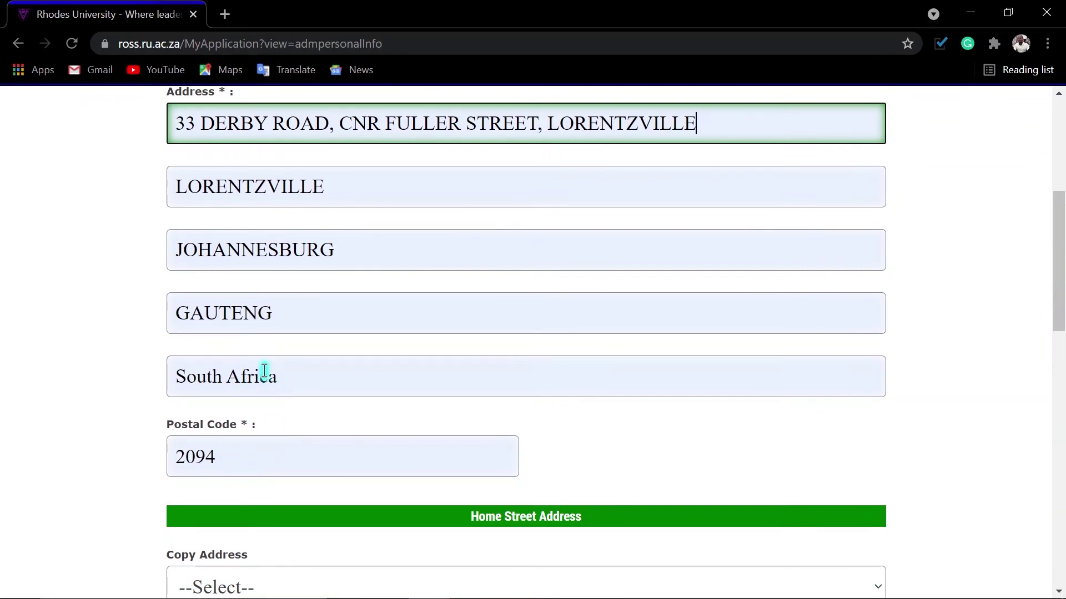
scroll(257, 313, "up", 1)
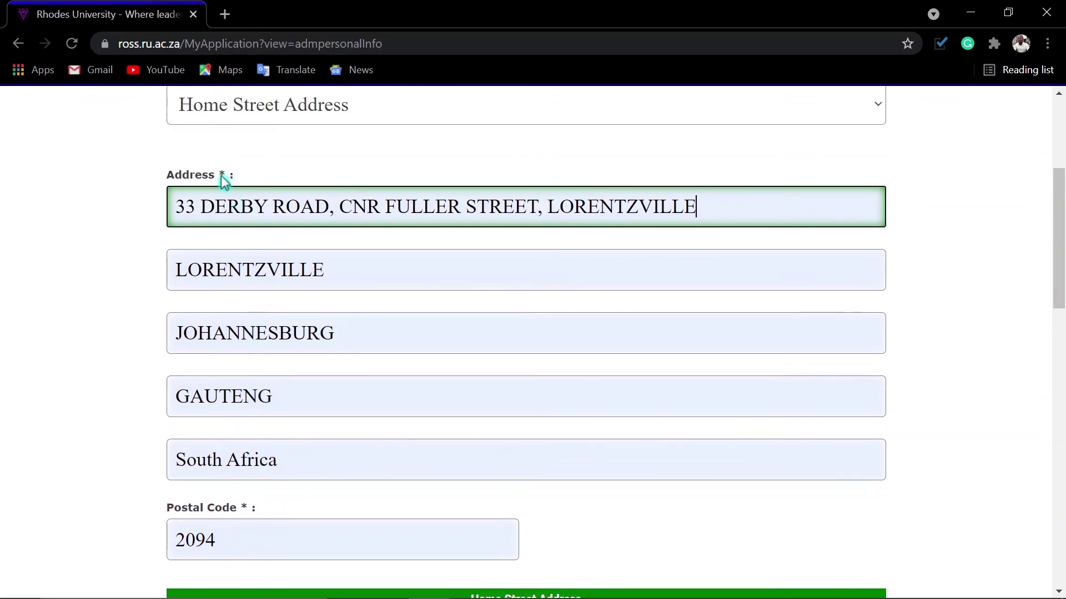
scroll(300, 374, "down", 3)
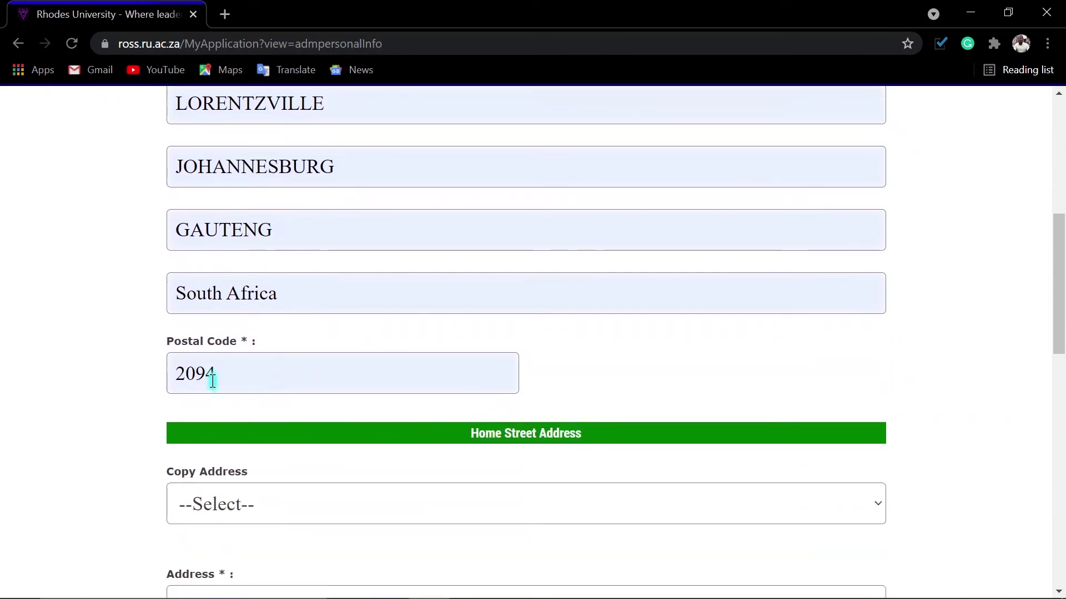
scroll(374, 304, "up", 1)
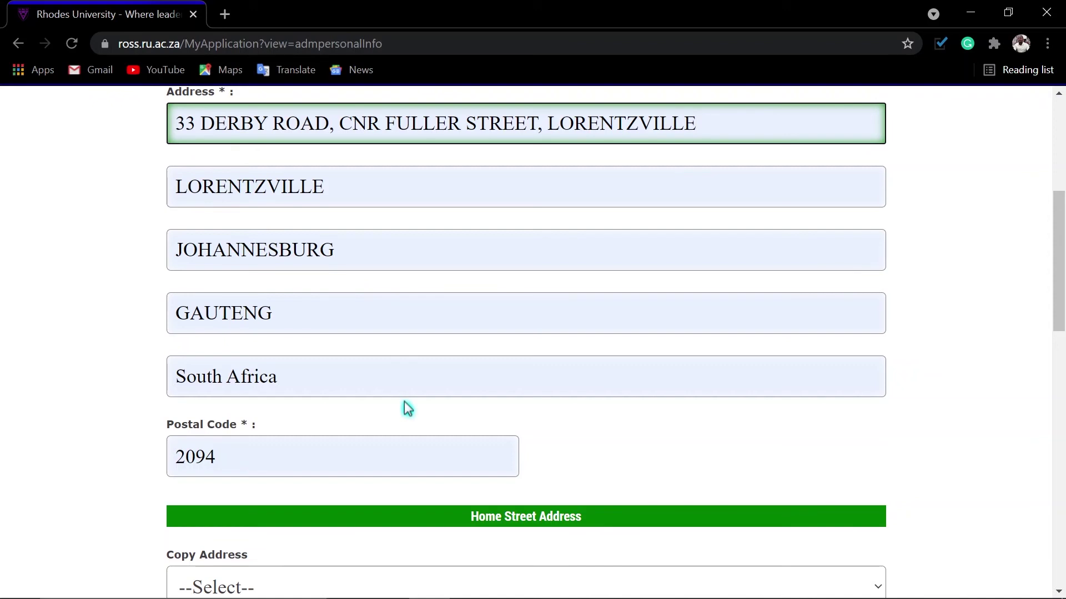
scroll(484, 422, "down", 3)
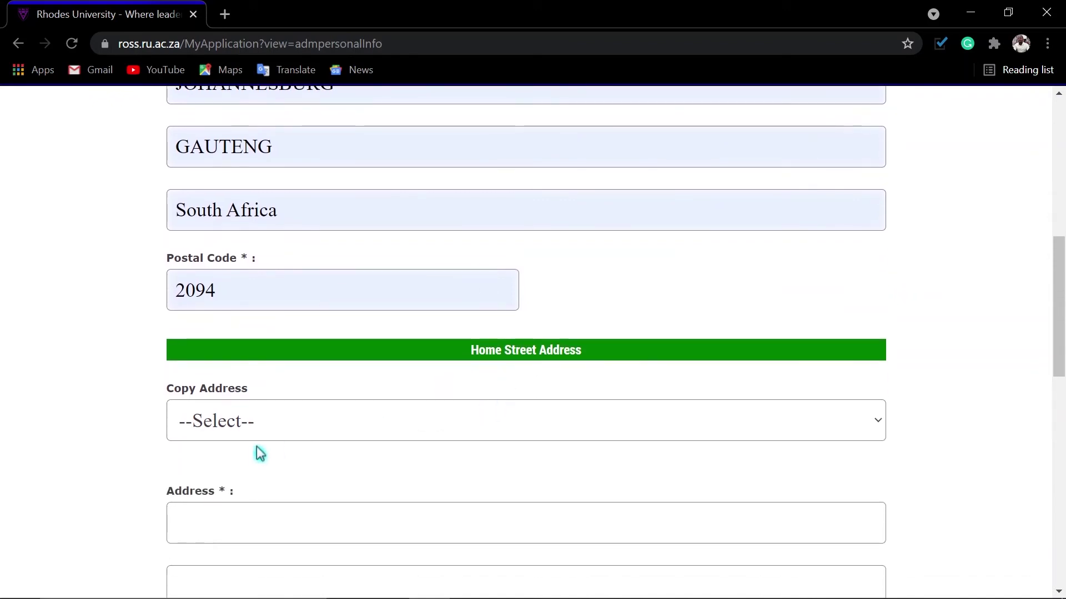
Copy the Home Postal Address into the Home Street Address section.
left_click(299, 428)
left_click(238, 477)
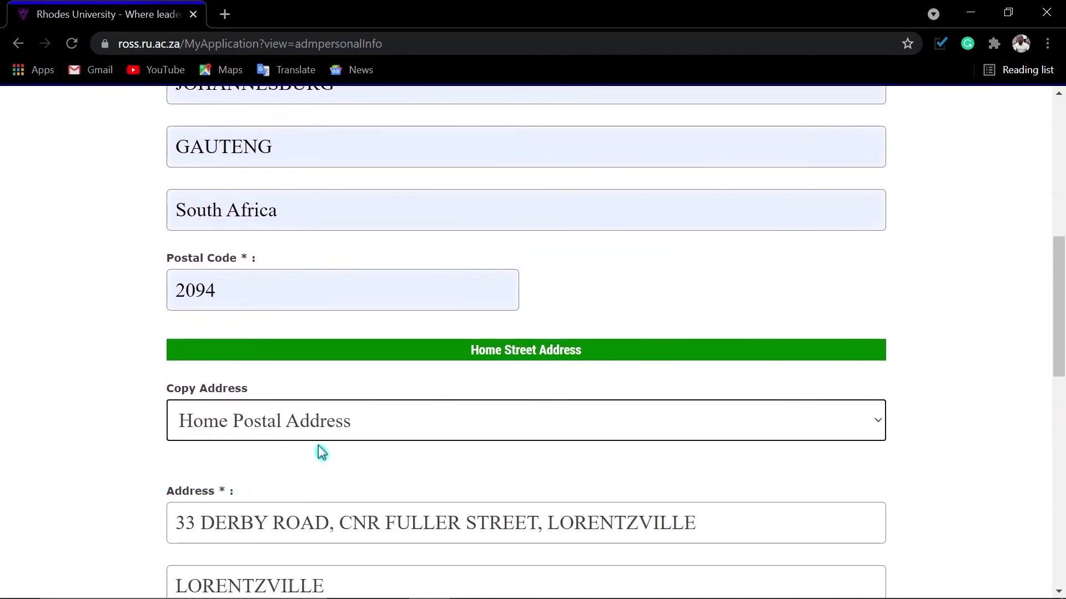
left_click(283, 431)
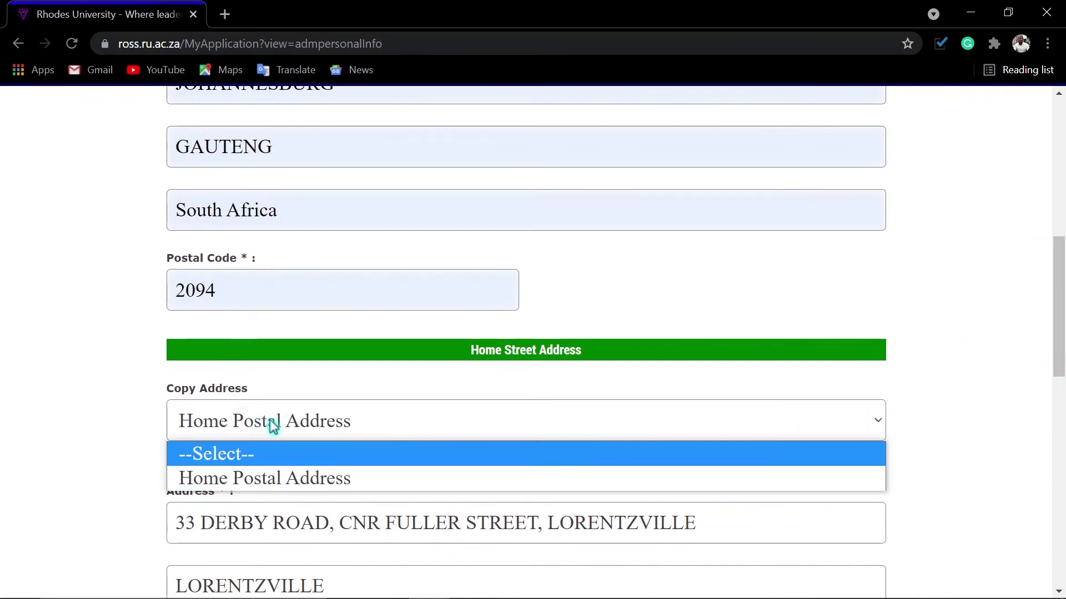
left_click(121, 402)
Scroll to the bottom of the personal info form and submit the contact details.
scroll(354, 398, "up", 4)
scroll(354, 391, "down", 1)
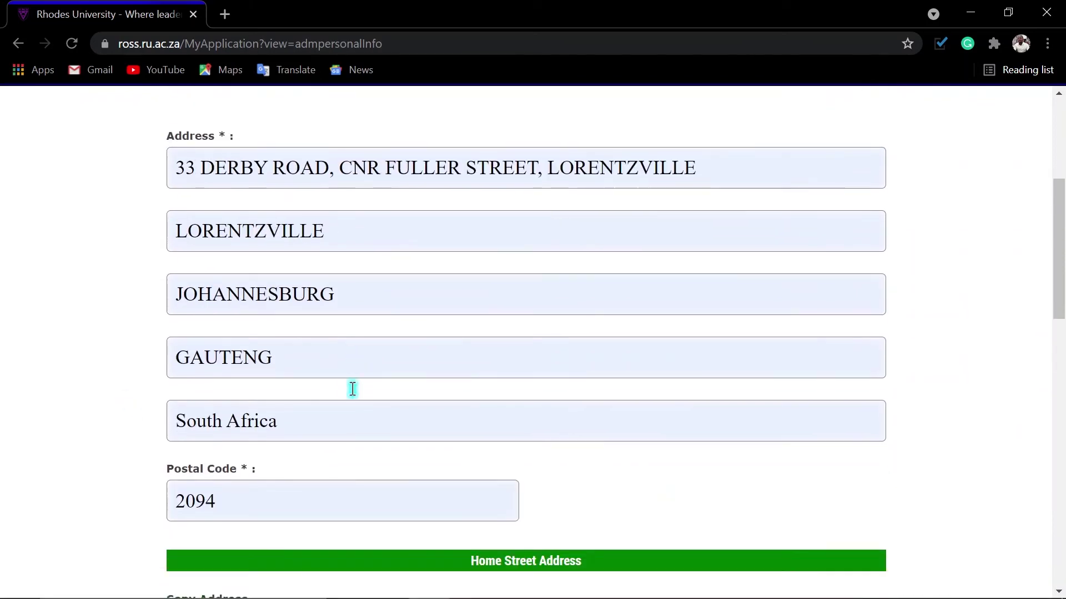
scroll(352, 388, "down", 12)
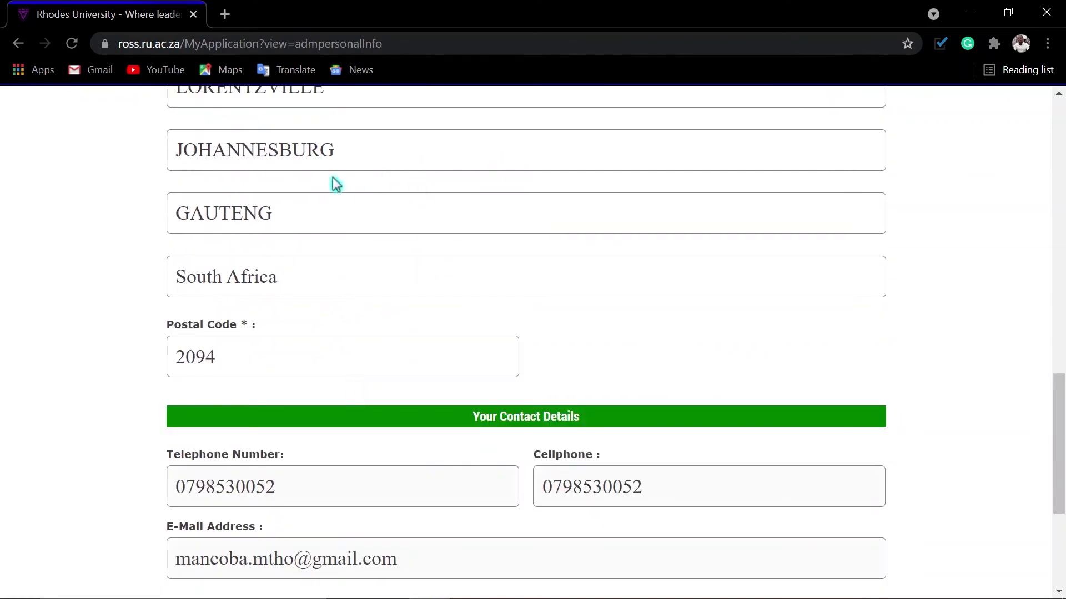
scroll(327, 272, "down", 3)
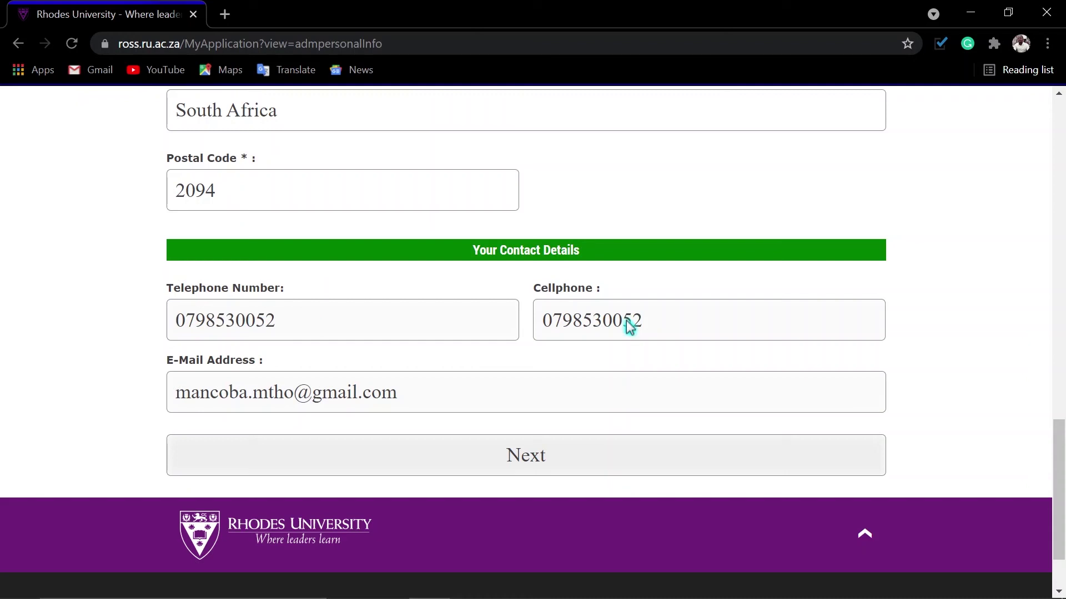
left_click(528, 464)
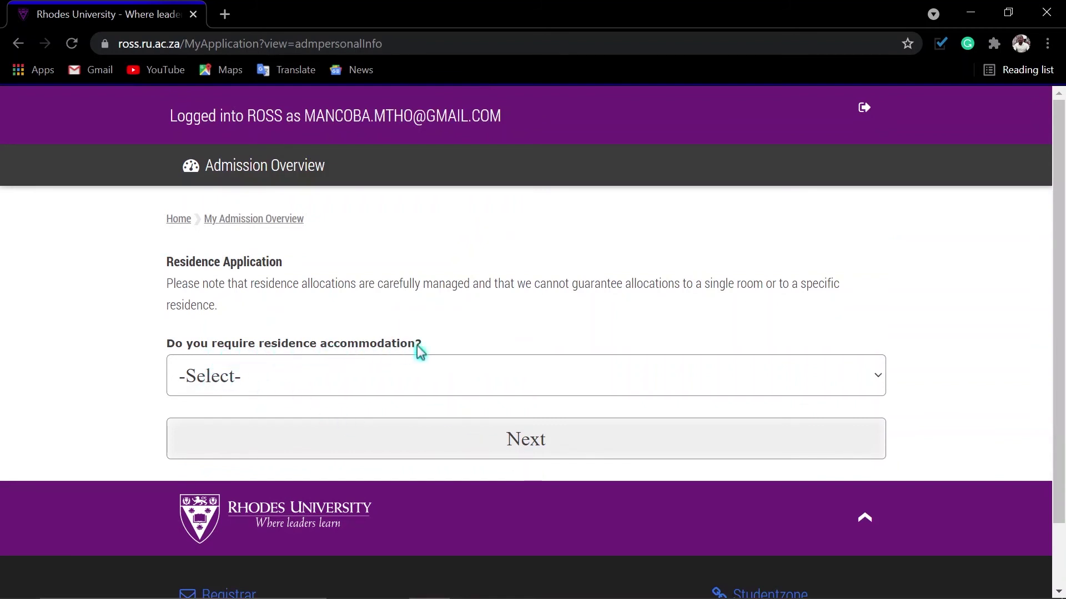
Answer Yes to requiring residence accommodation and go on to the fees-responsible person details.
left_click(333, 377)
left_click(209, 458)
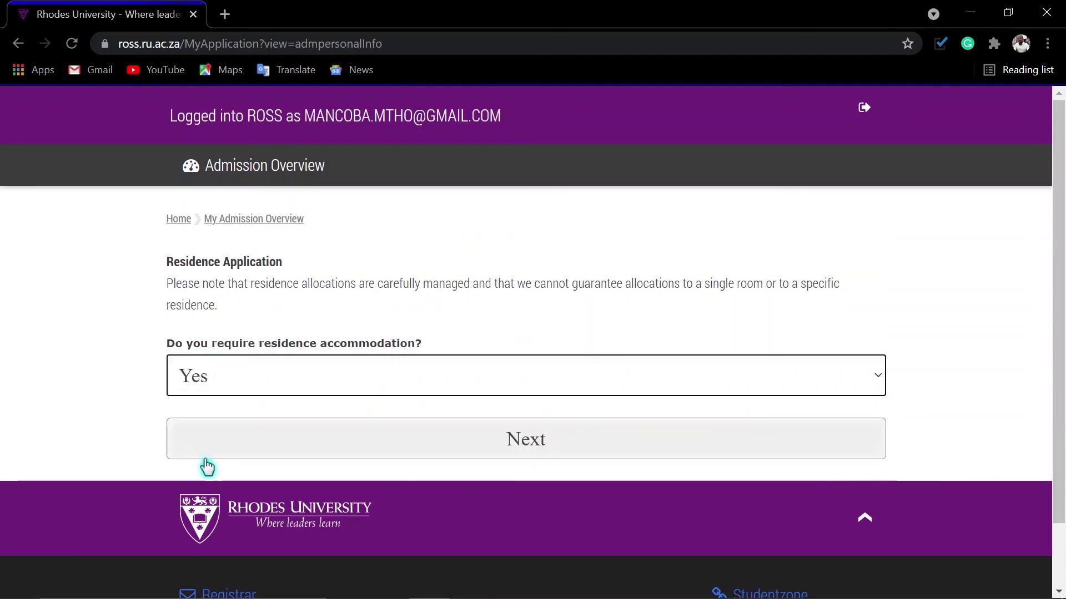
left_click(528, 446)
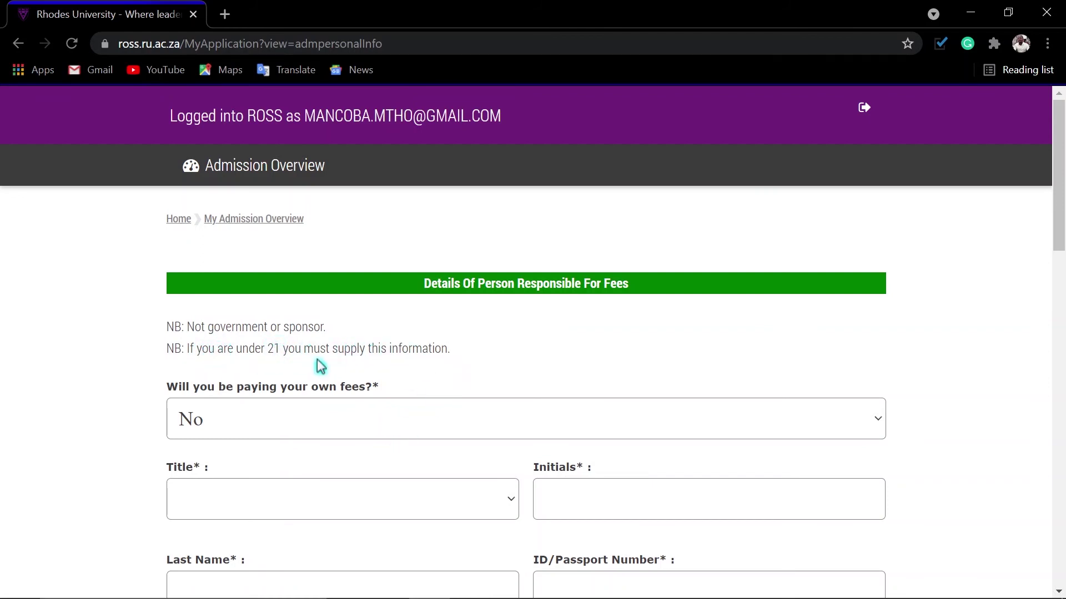
Answer Yes to 'Will you be paying your own fees?'.
scroll(411, 373, "down", 10)
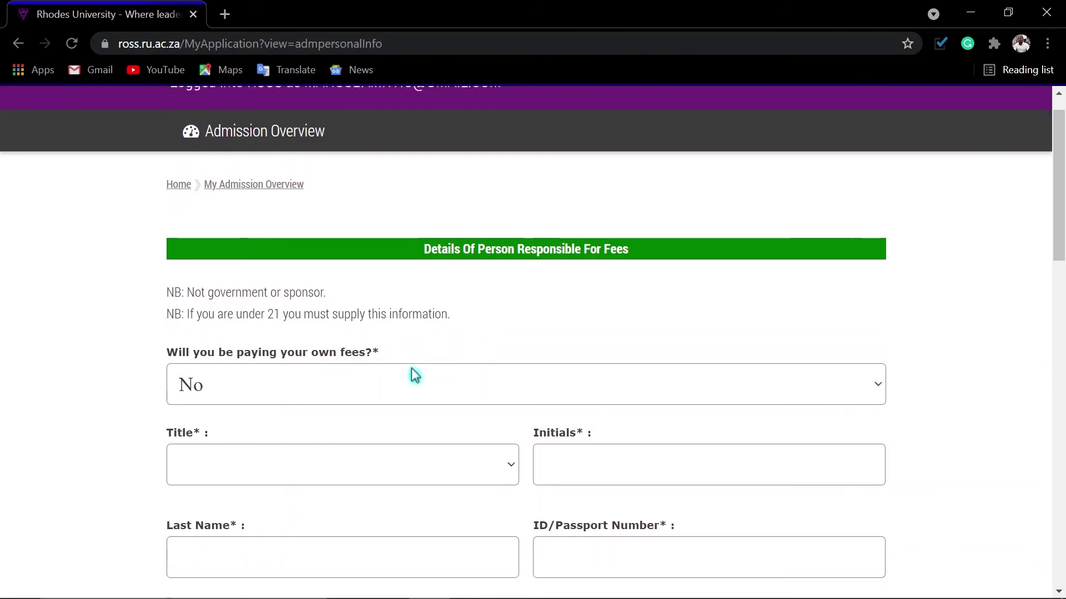
scroll(413, 380, "up", 5)
scroll(413, 381, "up", 3)
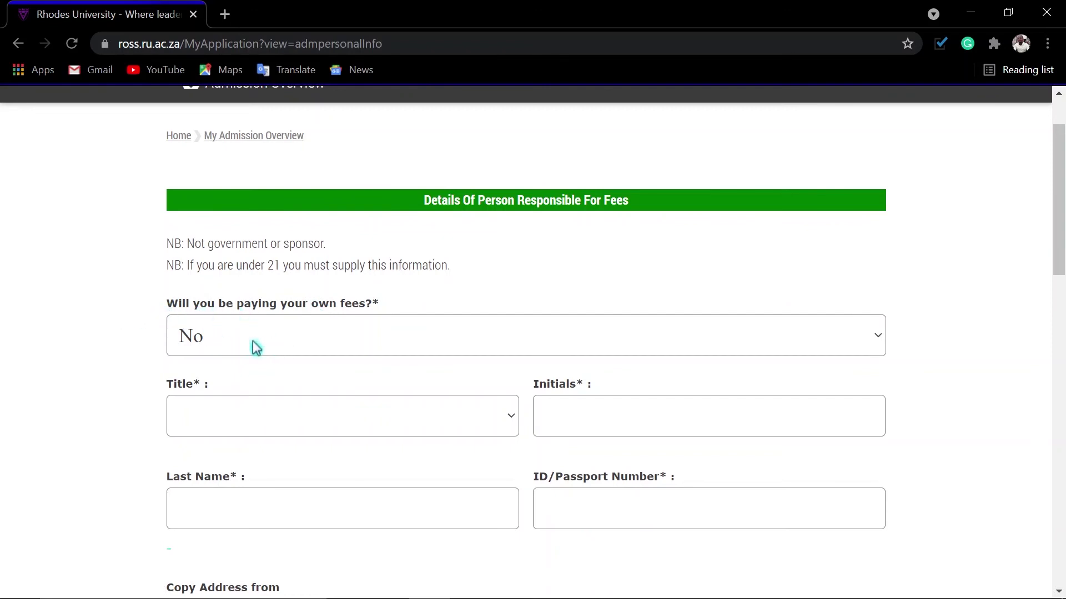
left_click(257, 348)
left_click(215, 394)
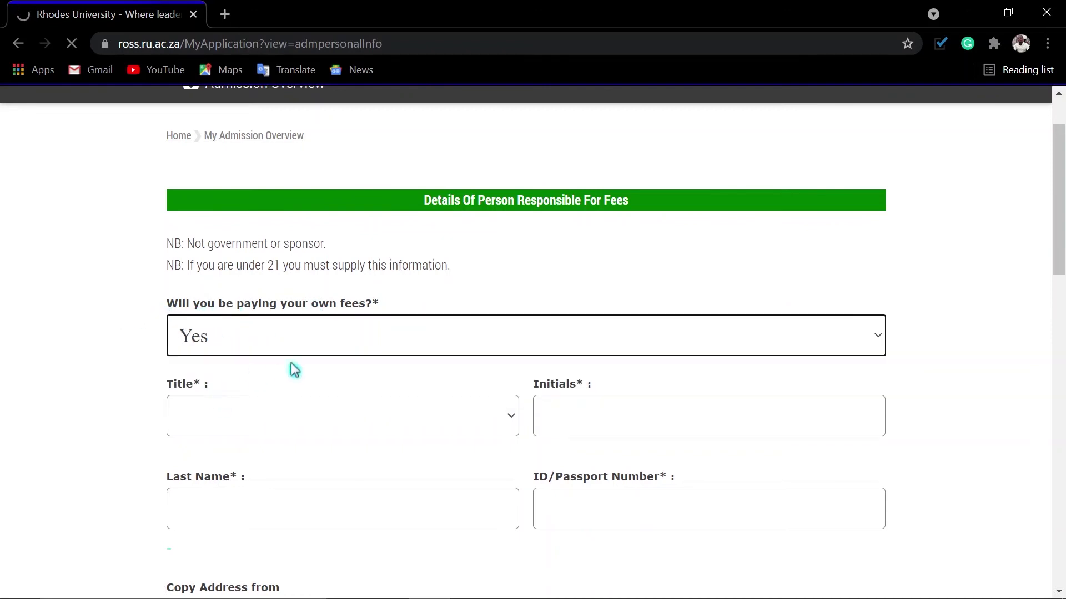
Copy the fee payer's address from the Home Street Address.
scroll(295, 369, "down", 5)
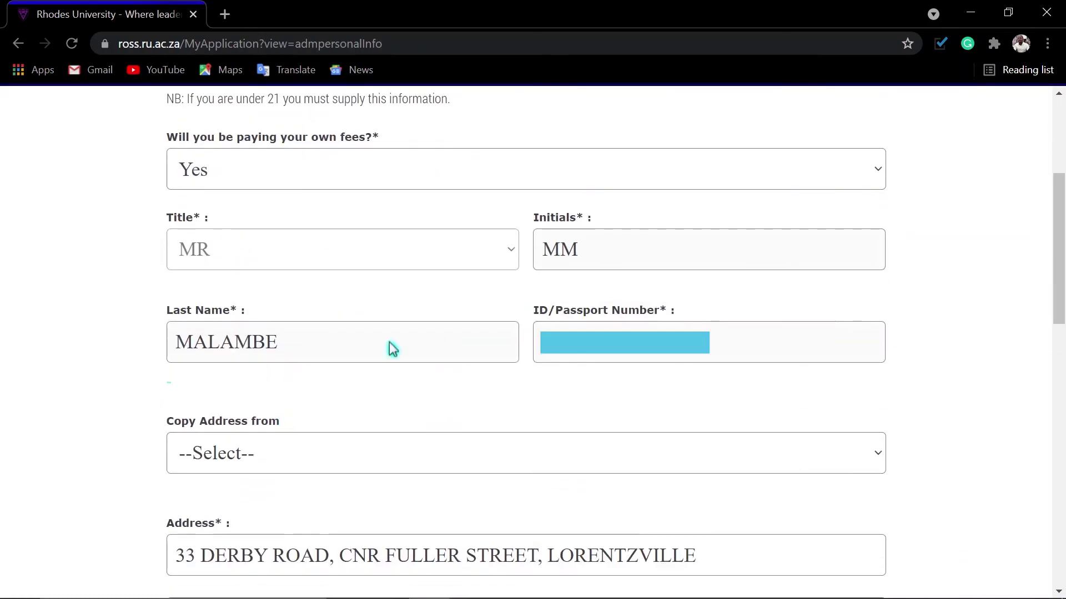
scroll(500, 378, "down", 2)
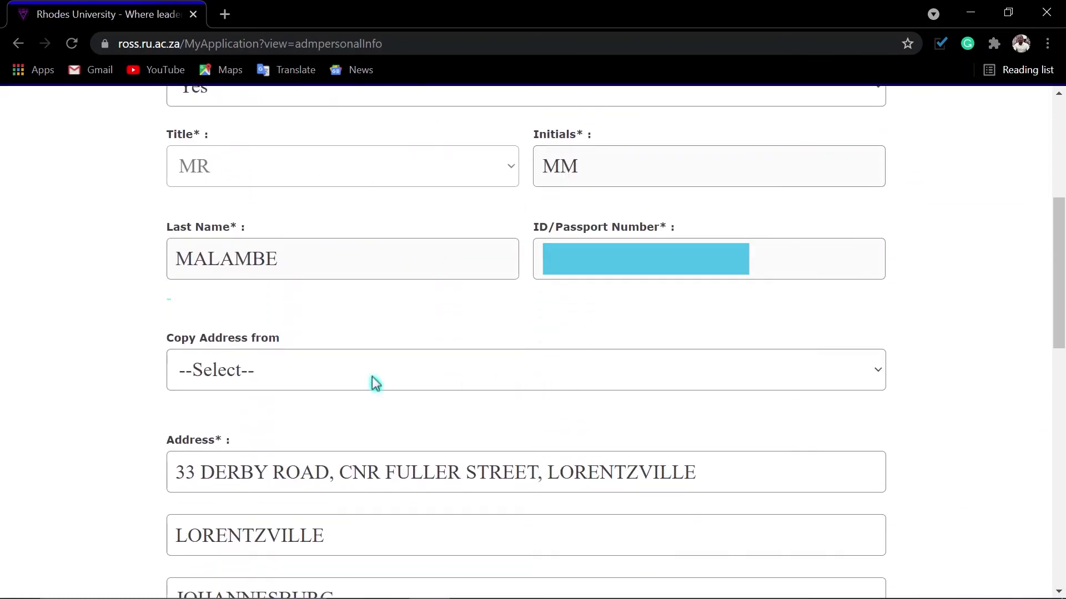
left_click(273, 374)
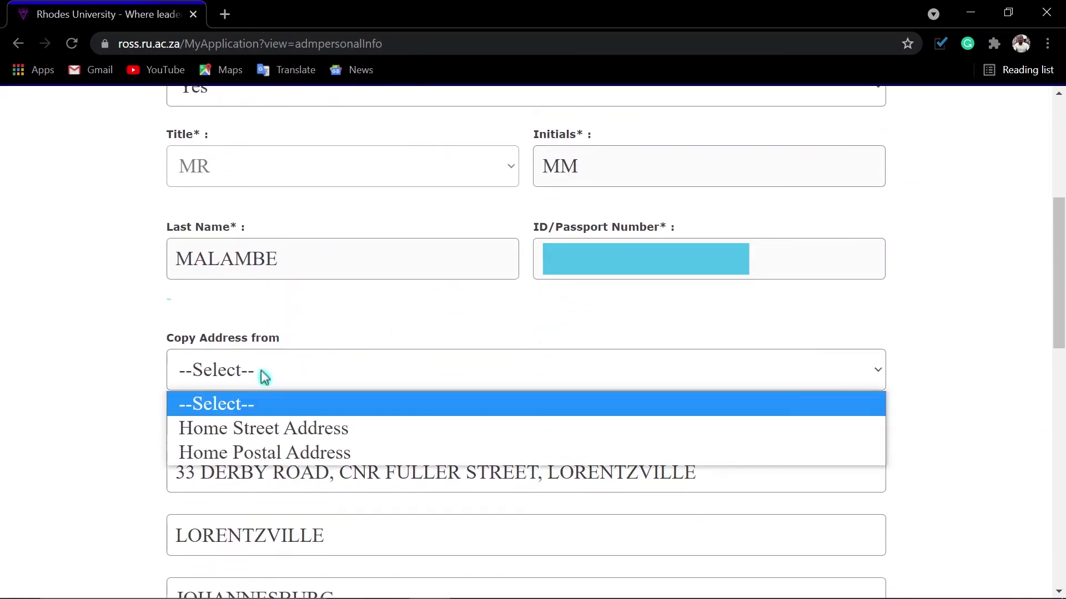
left_click(267, 431)
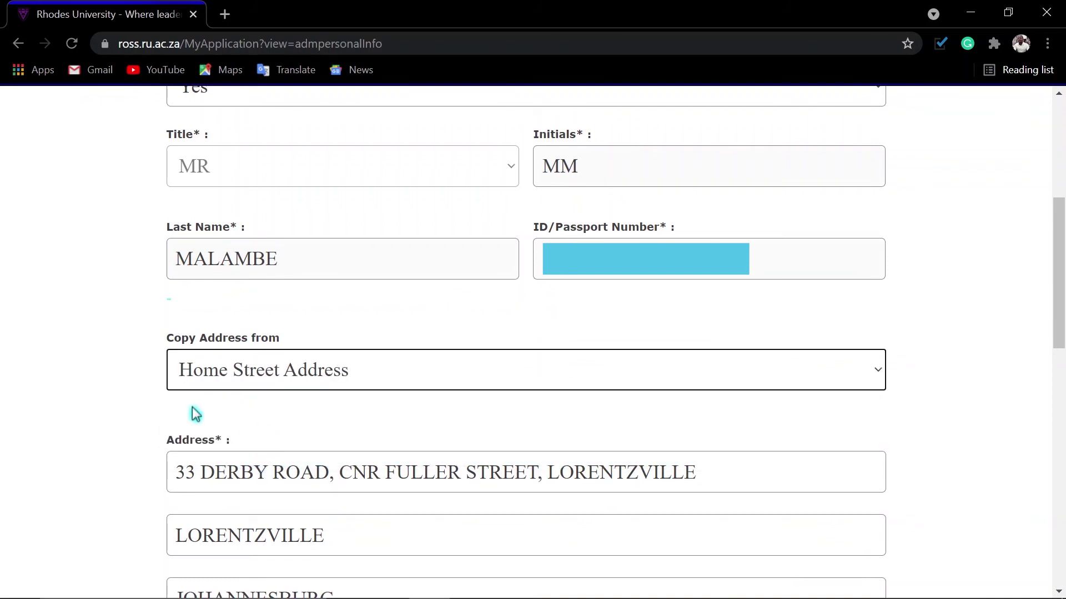
Save the fee payer details and continue to Additional Information.
scroll(299, 484, "down", 2)
scroll(299, 316, "down", 3)
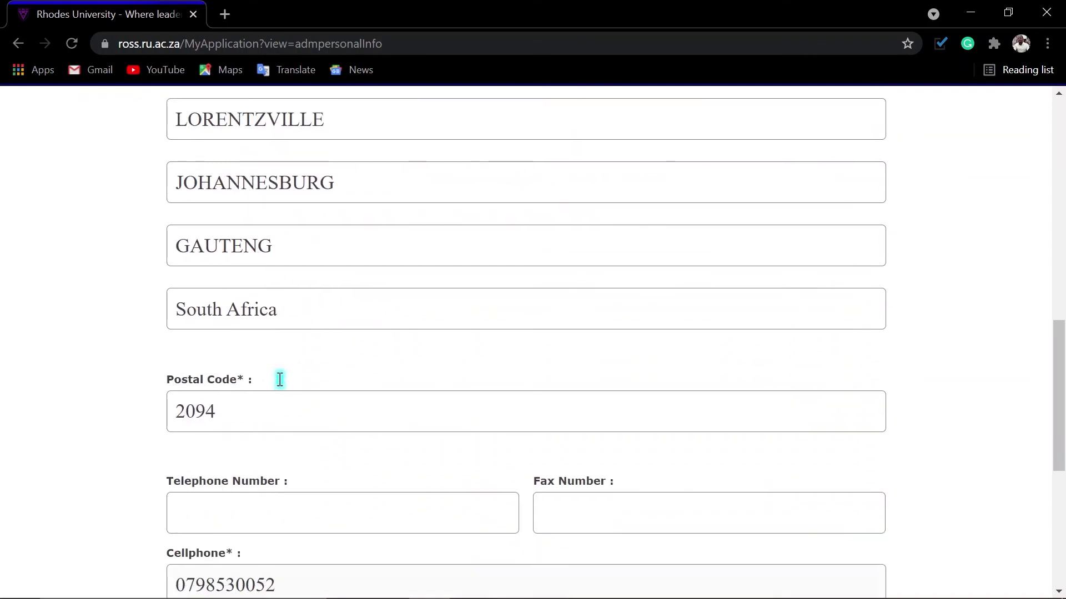
scroll(292, 414, "down", 3)
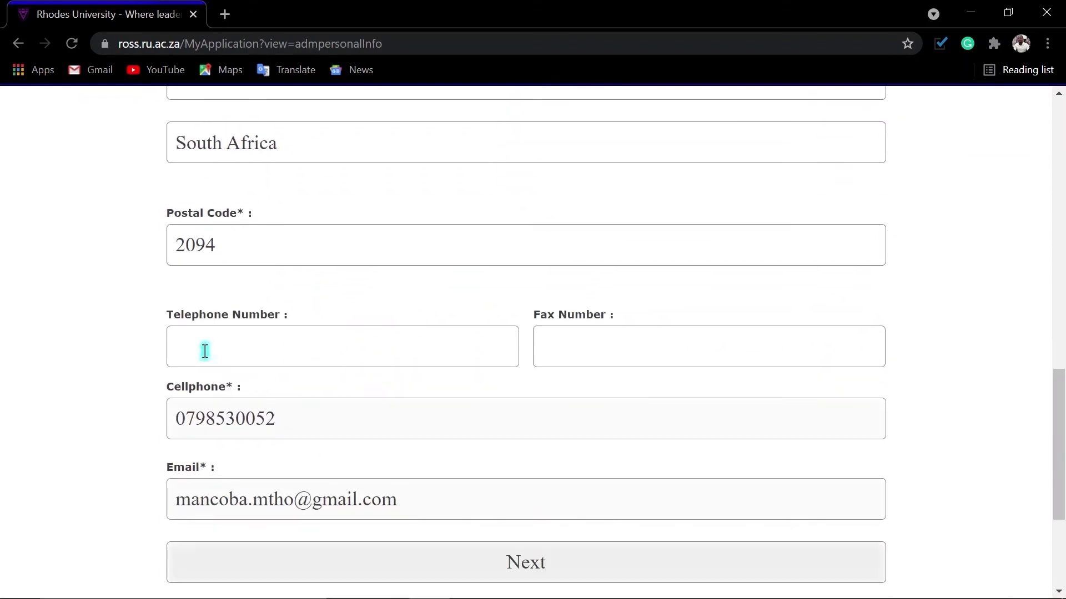
scroll(298, 478, "down", 3)
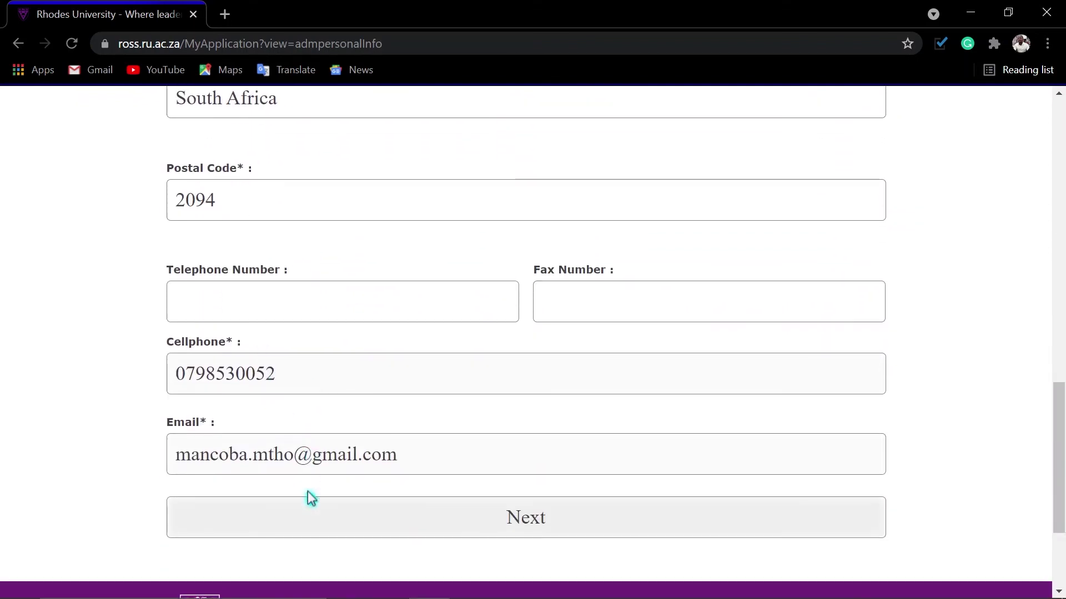
left_click(527, 485)
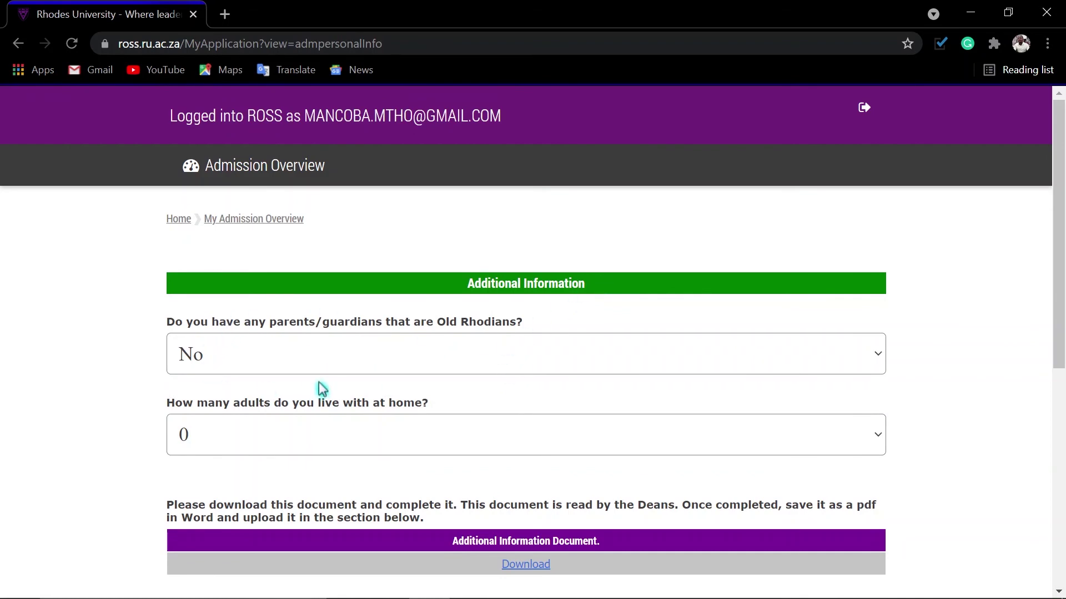
Skip Additional Information, tick the 'I hereby declare that' checkbox and submit the application.
scroll(499, 355, "down", 7)
left_click(541, 394)
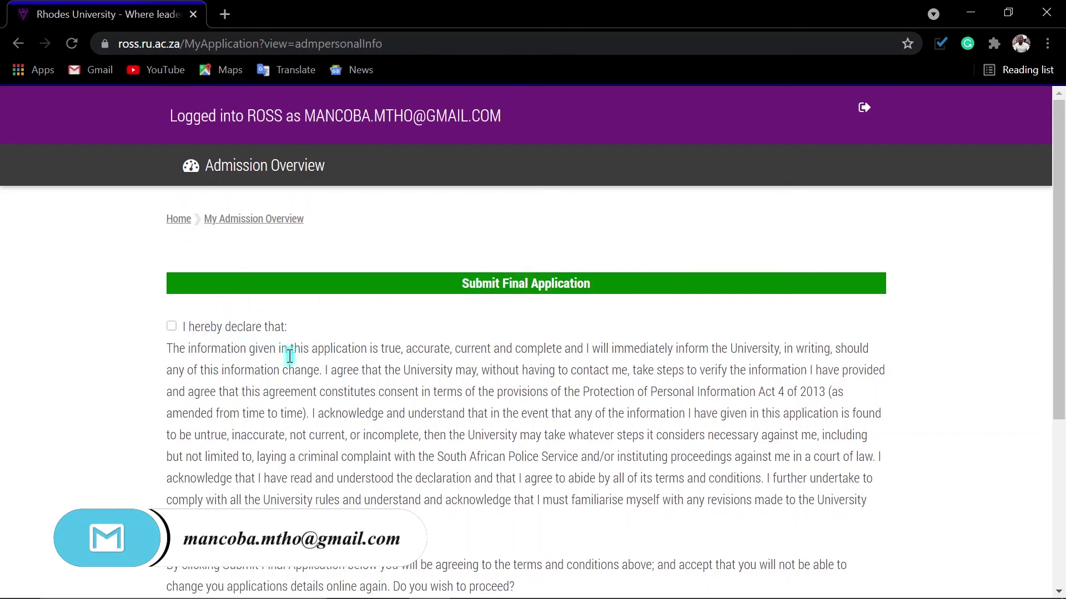
left_click(171, 326)
scroll(339, 398, "down", 3)
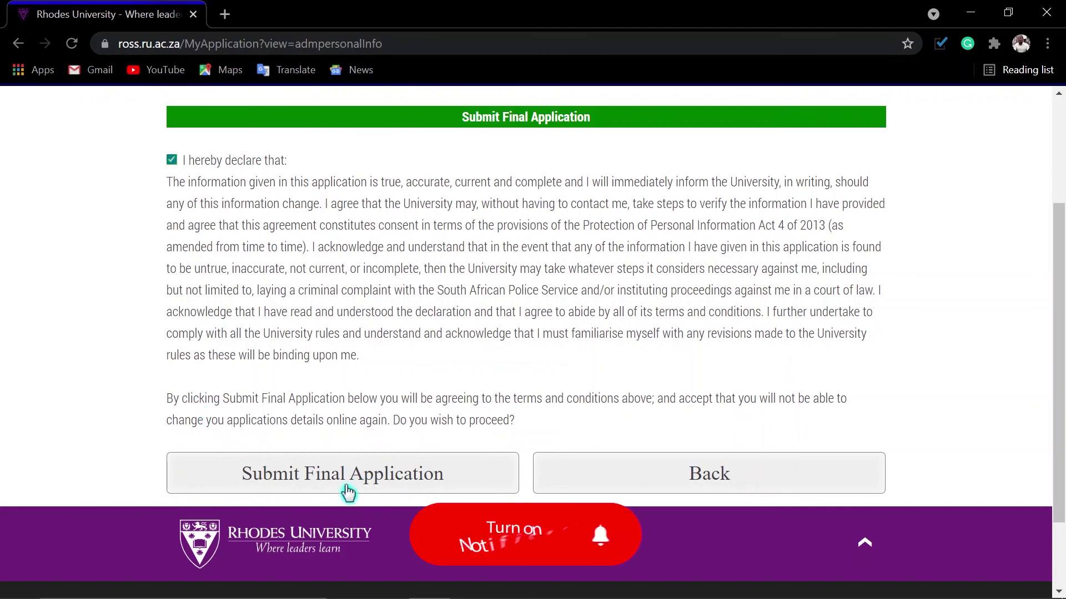
left_click(304, 479)
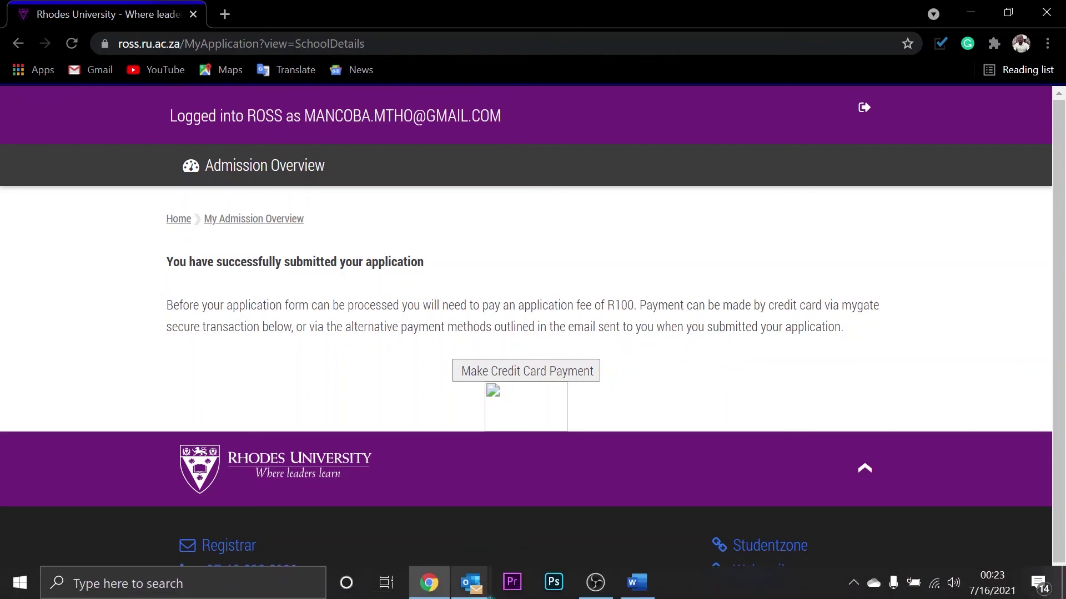
Open the Rhodes 'Submission of online application' email maximized in Outlook and highlight its payment reference.
mouse_move(471, 583)
left_click(443, 539)
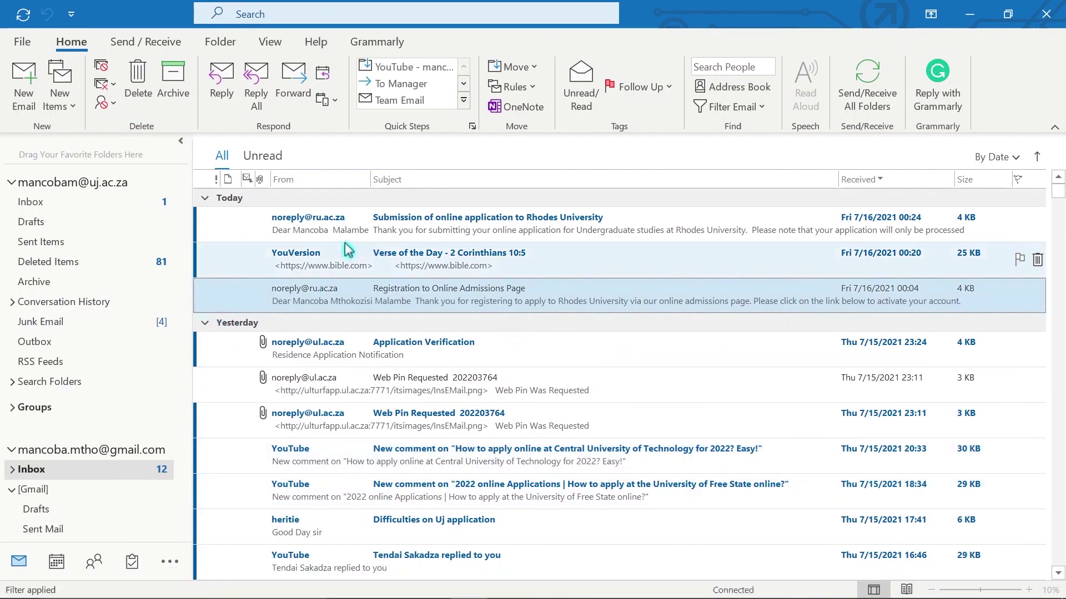
left_click(344, 223)
double_click(344, 224)
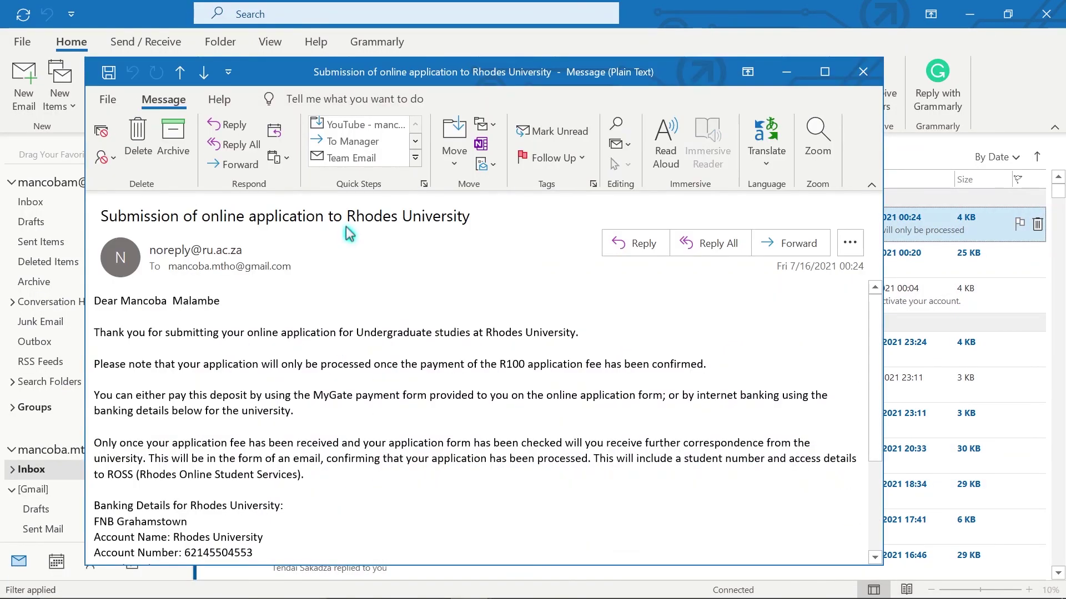
left_click(824, 73)
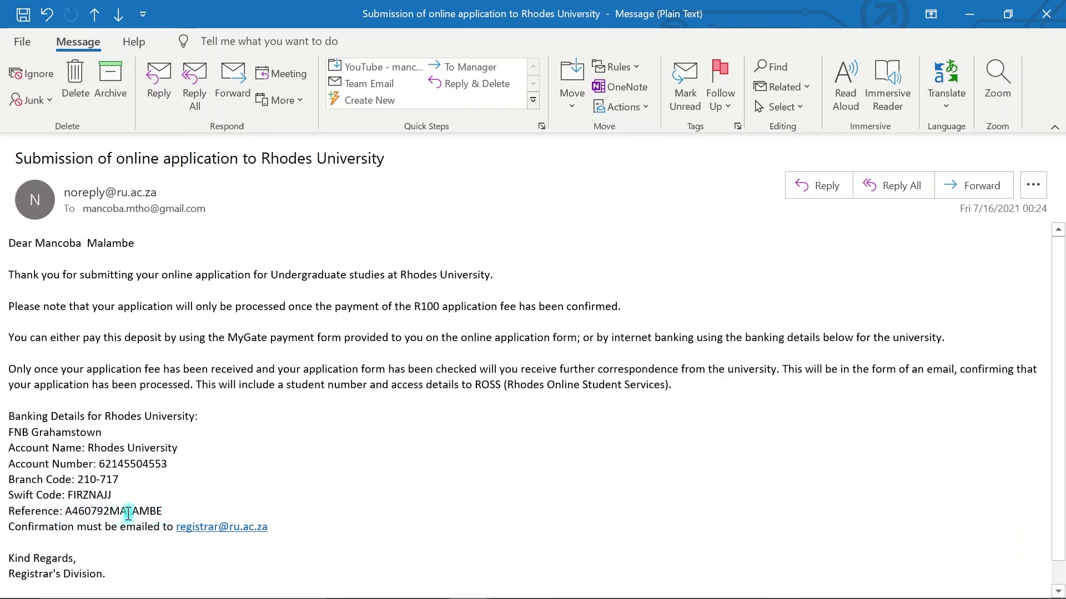
left_click_drag(67, 509, 168, 514)
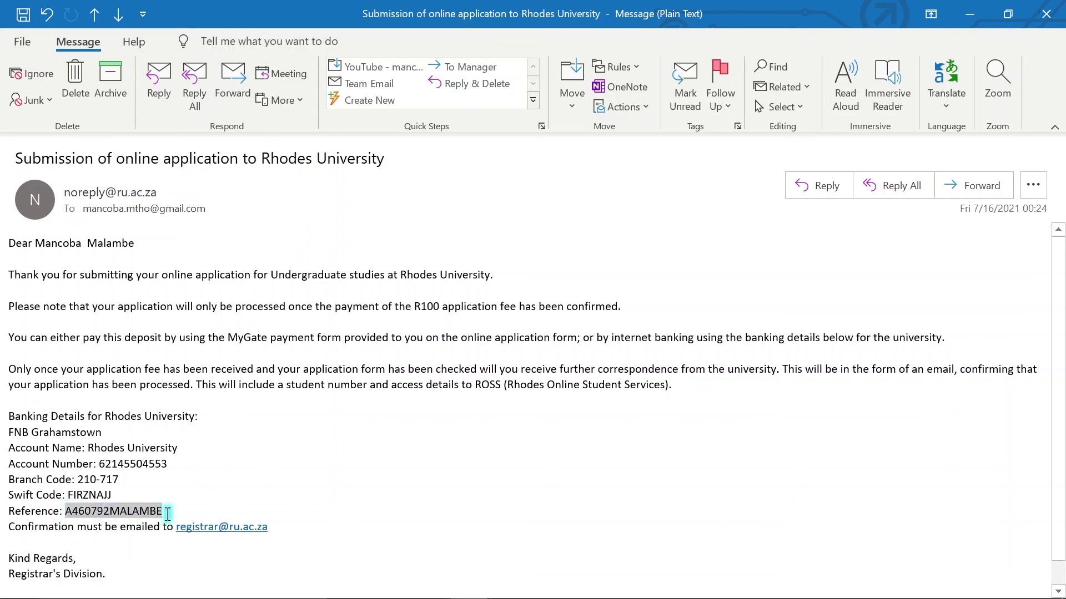
left_click(213, 475)
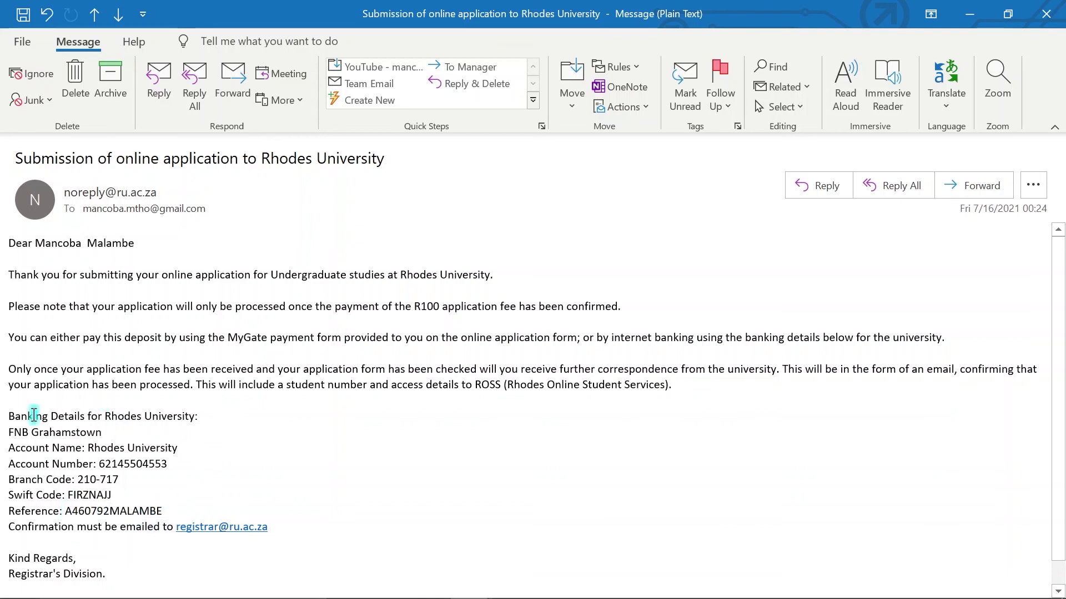